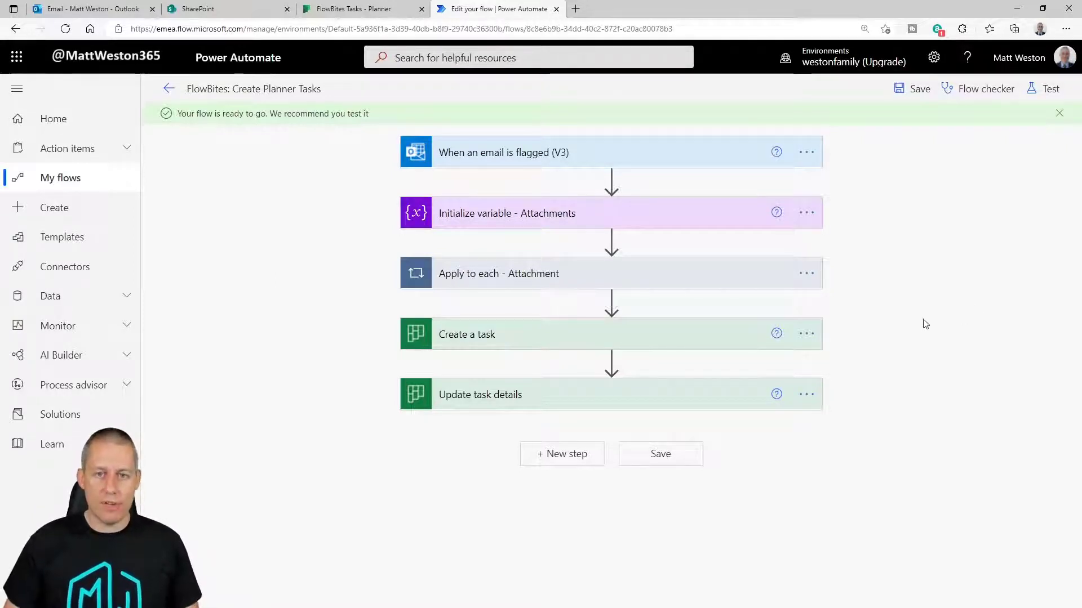
- Insert a Compose data operation between the Apply to each - Attachment and Create a task actions
{"action": "mouse_move", "coordinate": [609, 245]}
{"action": "mouse_move", "coordinate": [610, 306]}
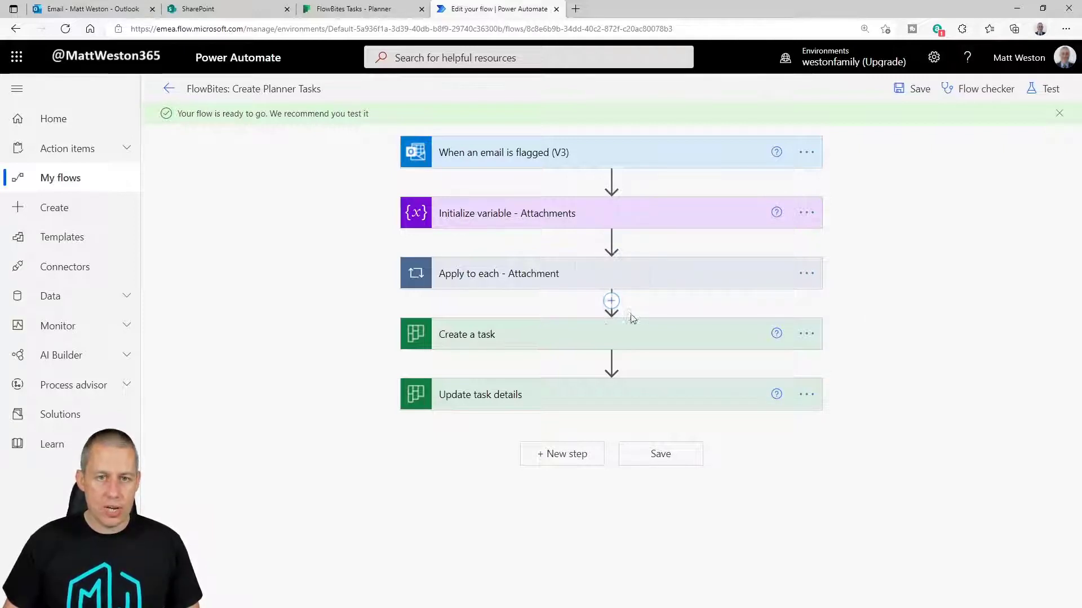
{"action": "left_click", "coordinate": [612, 302]}
{"action": "left_click", "coordinate": [616, 324]}
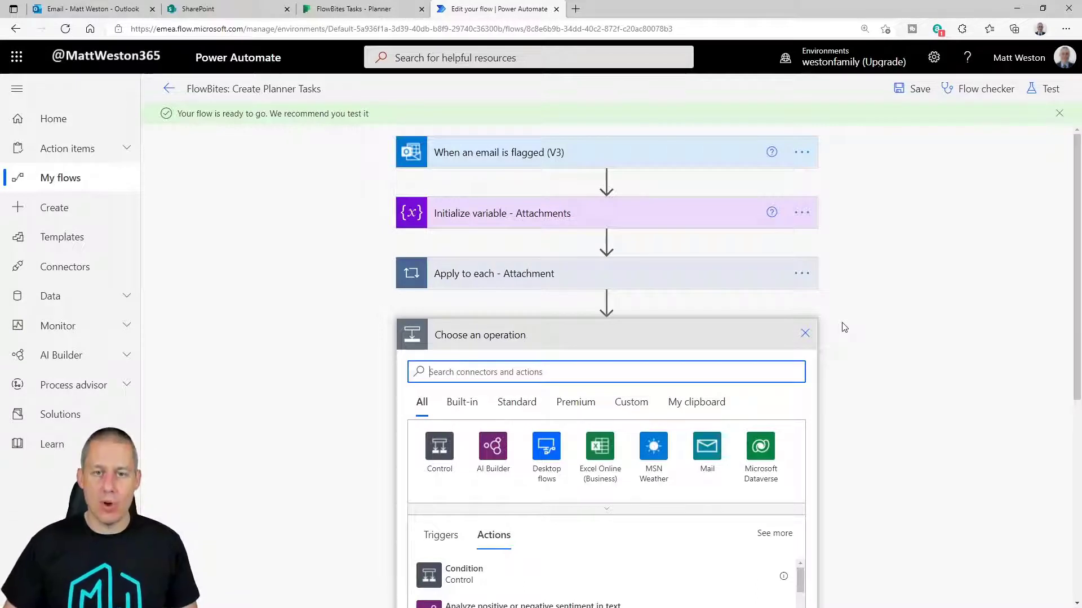
{"action": "scroll", "coordinate": [840, 325], "scroll_direction": "down", "scroll_amount": 1}
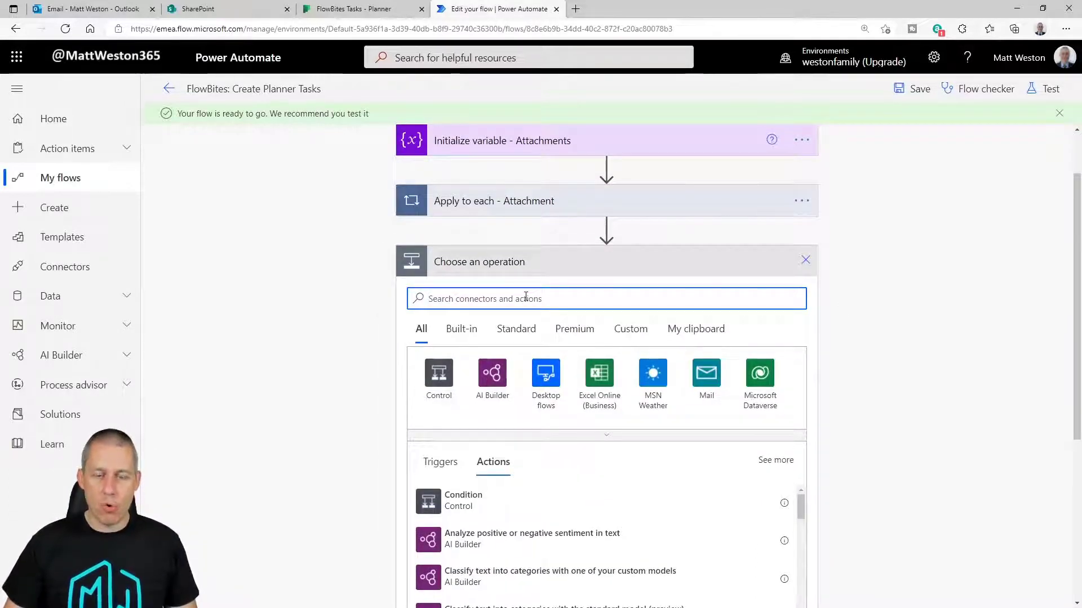
{"action": "type", "text": "compose"}
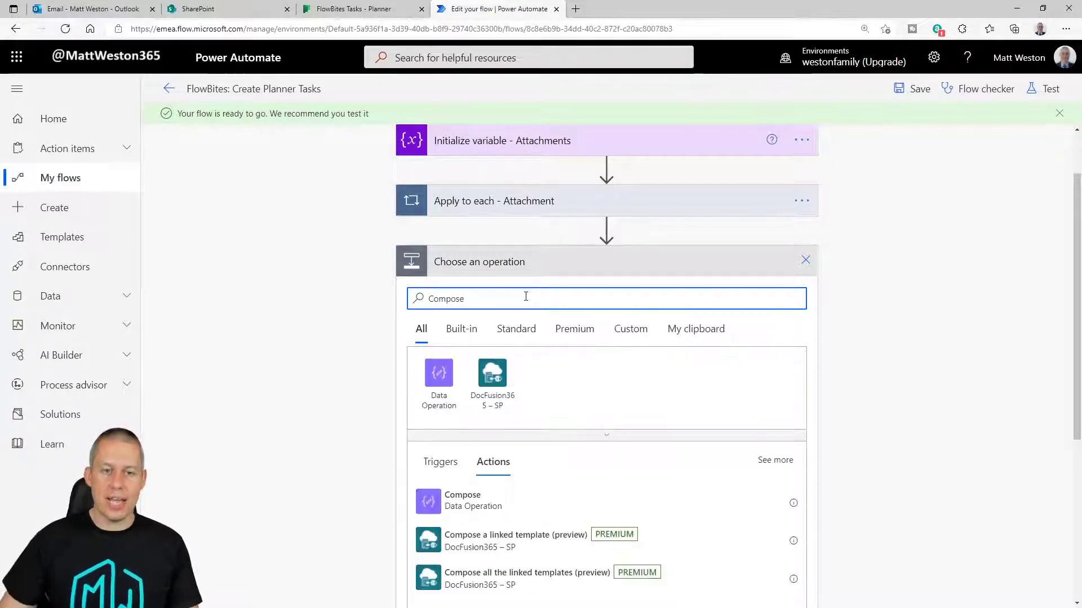
{"action": "left_click", "coordinate": [460, 499]}
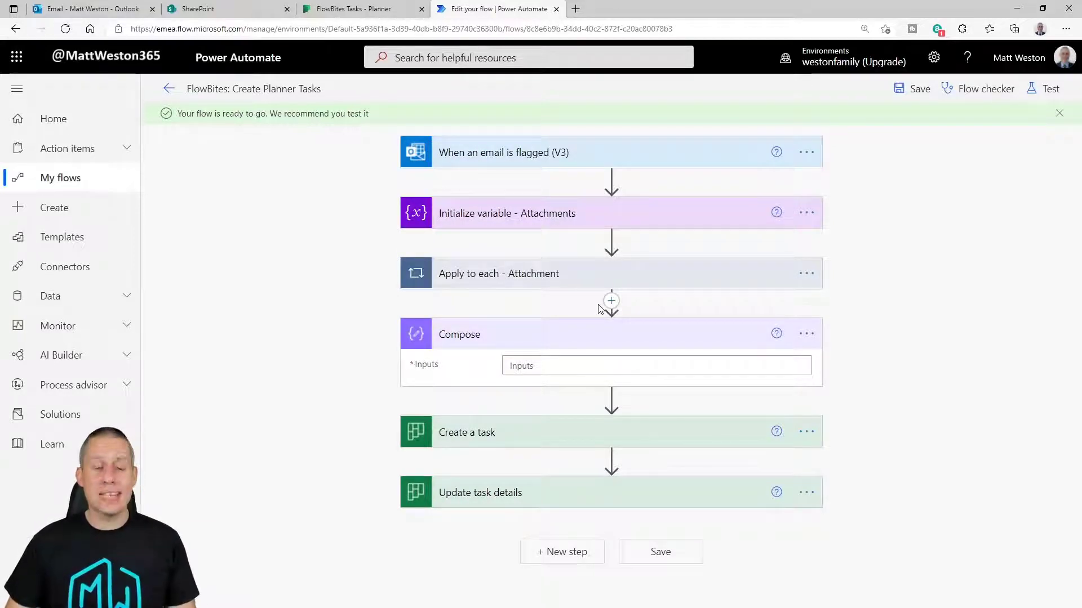
- Rename the new Compose action as "Compose - Bucket Name"
{"action": "left_click", "coordinate": [806, 334]}
{"action": "left_click", "coordinate": [867, 357]}
{"action": "left_click", "coordinate": [558, 340]}
{"action": "type", "text": "- Bucket Name"}
{"action": "key", "text": "Return"}
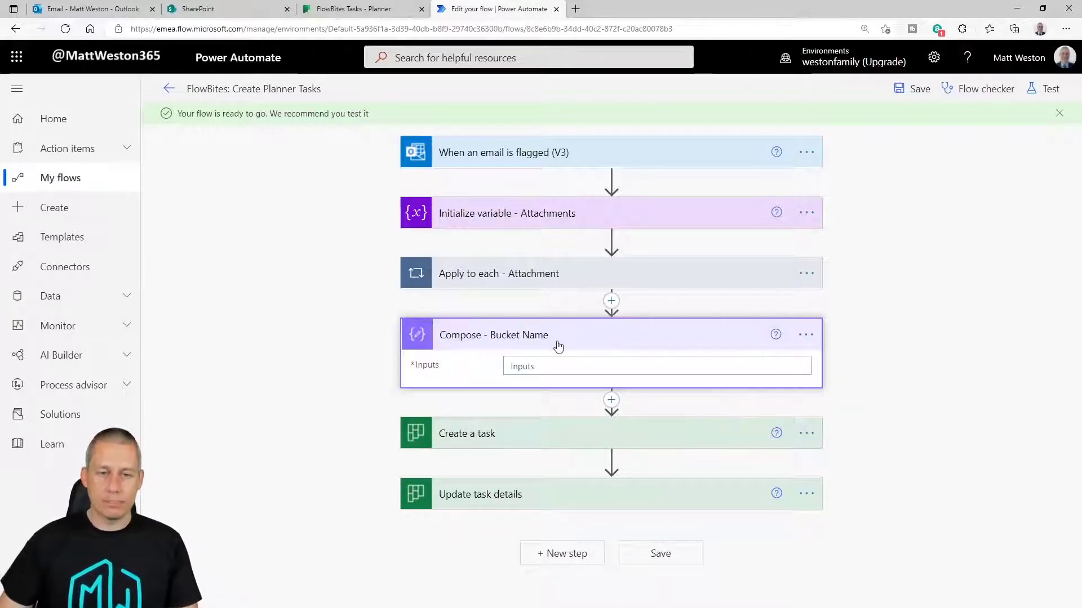
- Start a formatDateTime() expression for the inputs of the Compose - Bucket Name action
{"action": "left_click", "coordinate": [543, 372]}
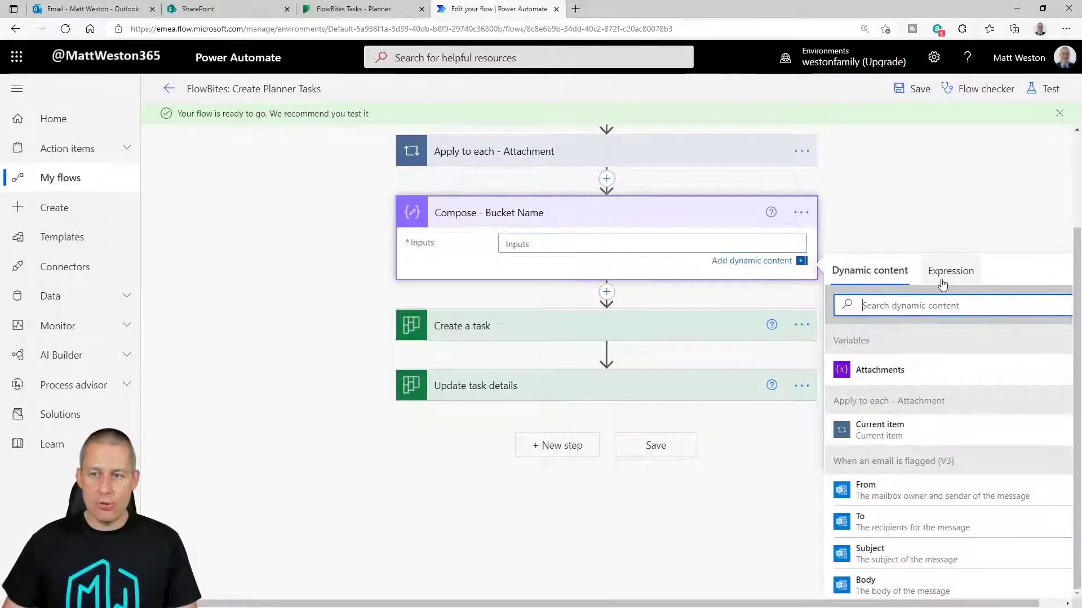
{"action": "left_click", "coordinate": [942, 285]}
{"action": "type", "text": "f"}
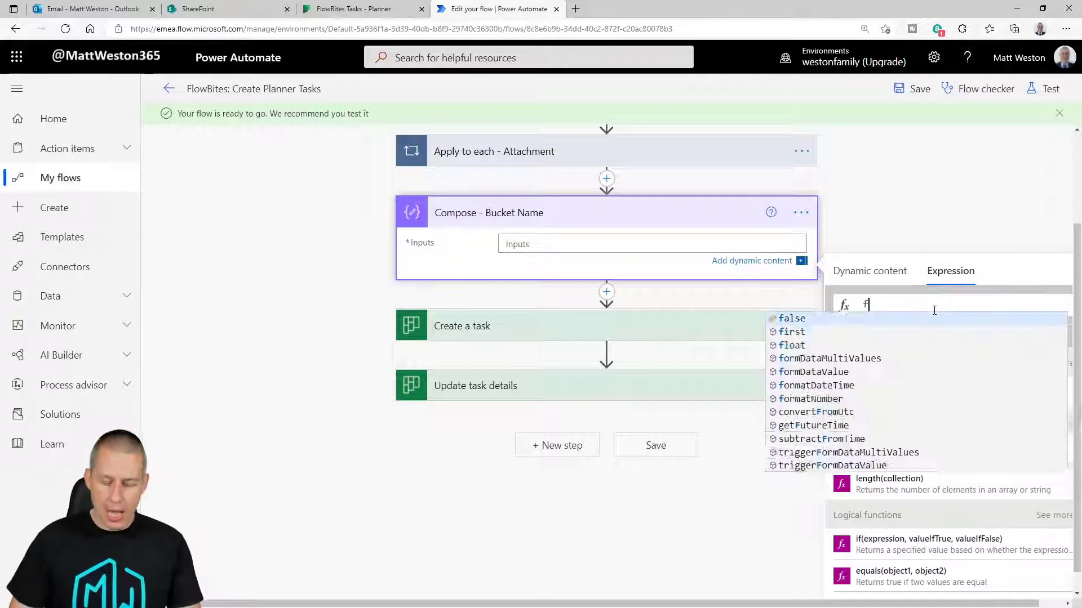
{"action": "type", "text": "ormatDateTime("}
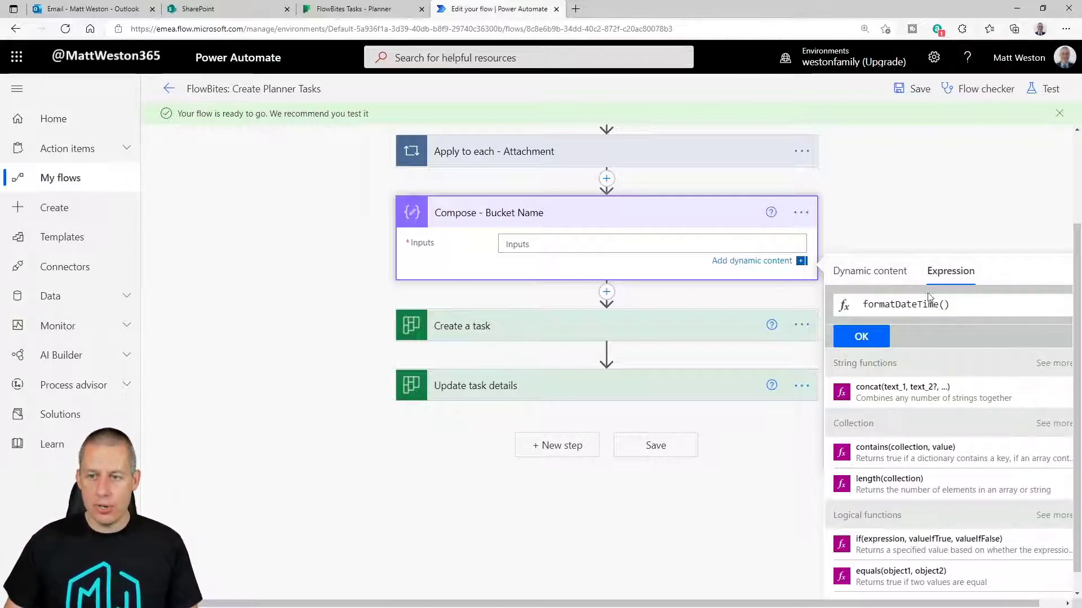
- Insert the flagged email's Received Time as the first argument of the formatDateTime expression
{"action": "left_click", "coordinate": [871, 271]}
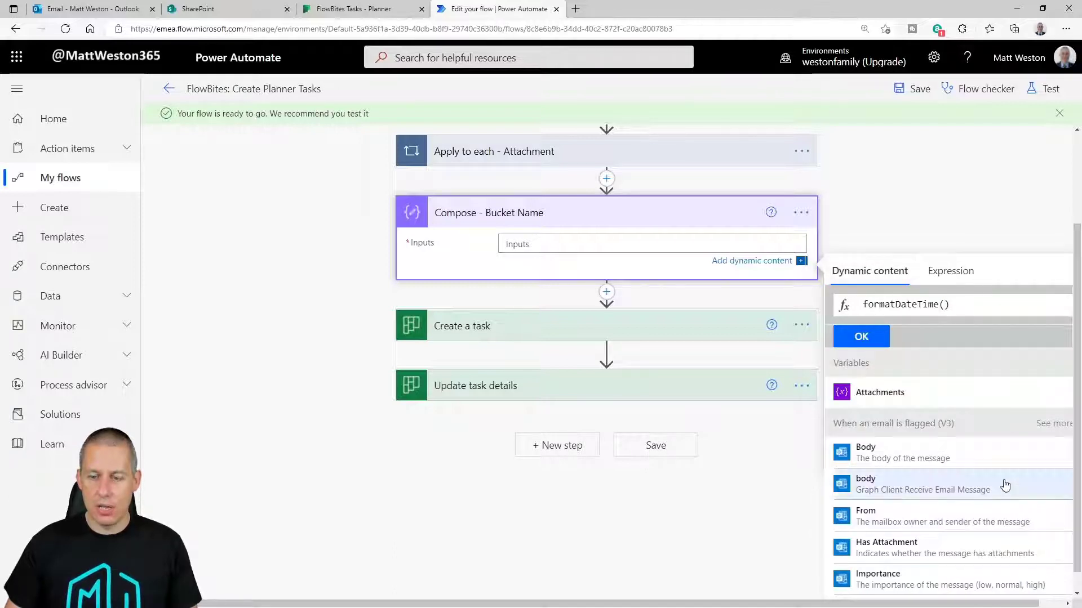
{"action": "scroll", "coordinate": [970, 485], "scroll_direction": "down", "scroll_amount": 3}
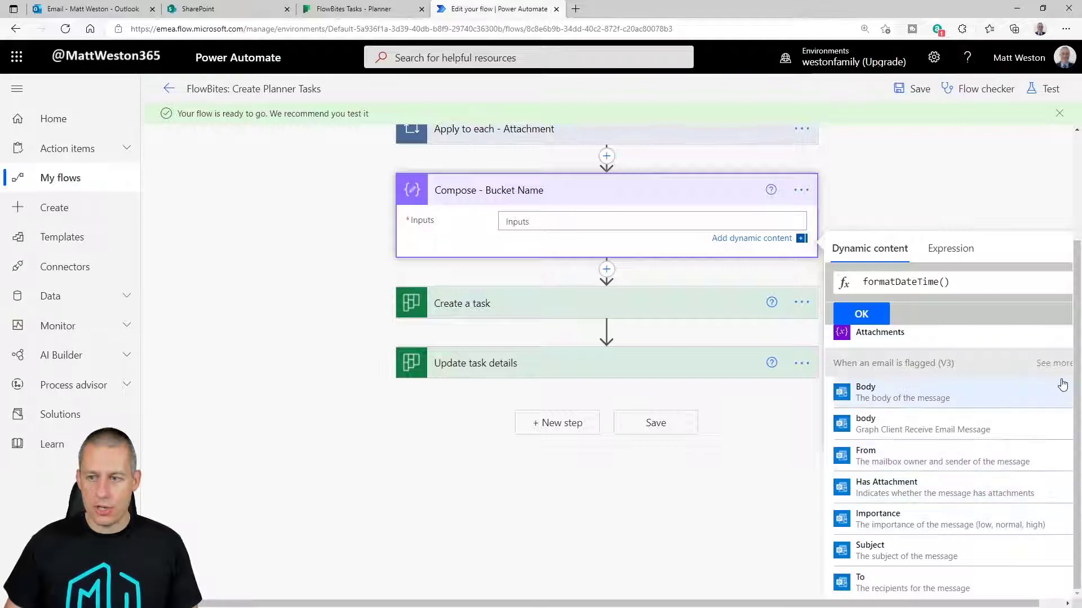
{"action": "left_click_drag", "start_coordinate": [989, 604], "coordinate": [1018, 604]}
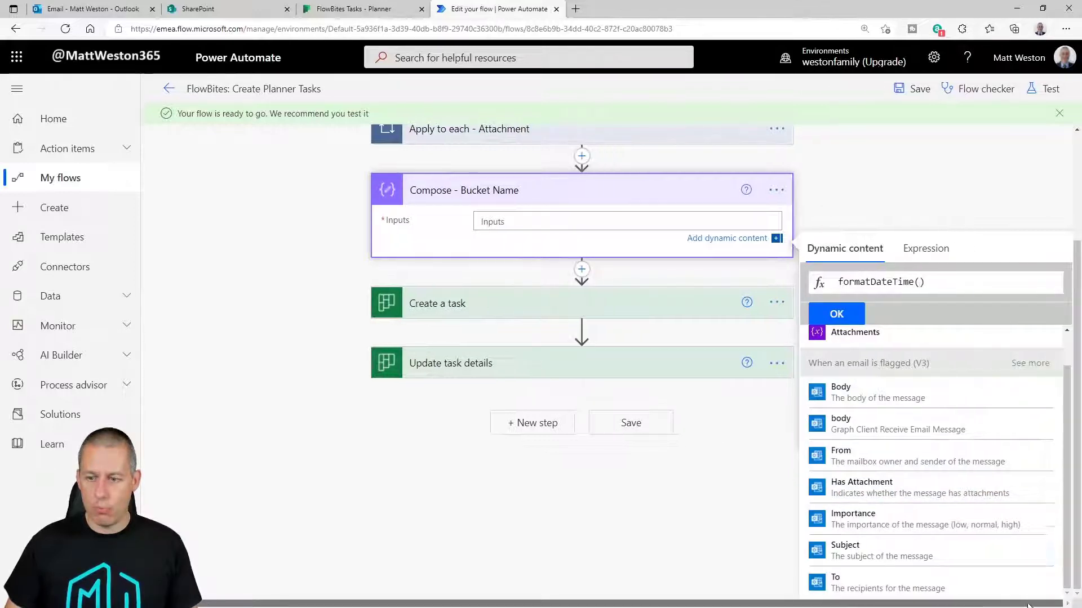
{"action": "left_click", "coordinate": [1033, 364]}
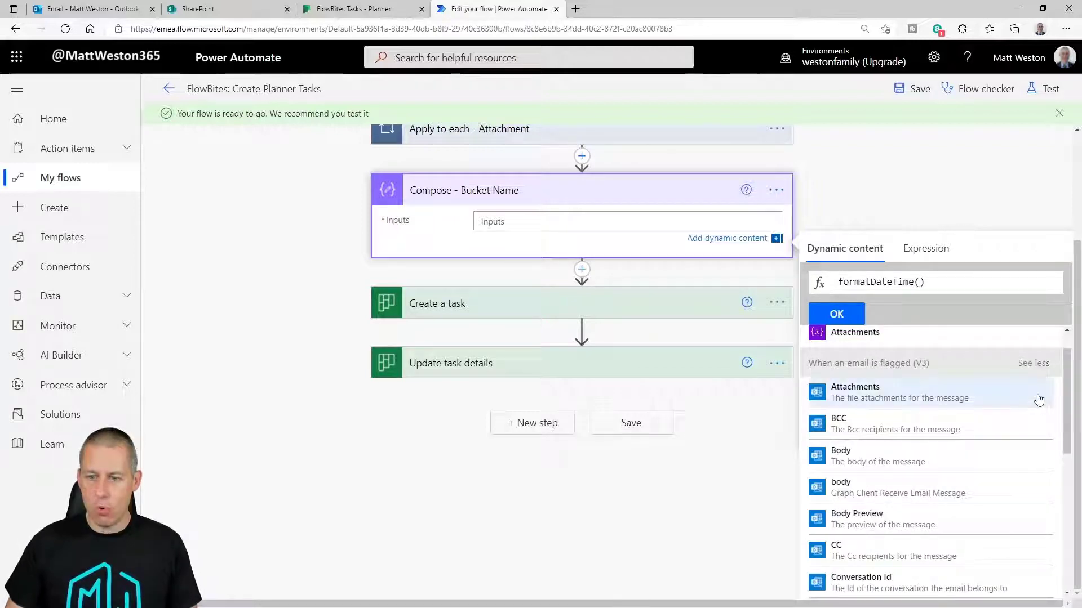
{"action": "scroll", "coordinate": [1036, 389], "scroll_direction": "down", "scroll_amount": 4}
{"action": "scroll", "coordinate": [1039, 400], "scroll_direction": "down", "scroll_amount": 2}
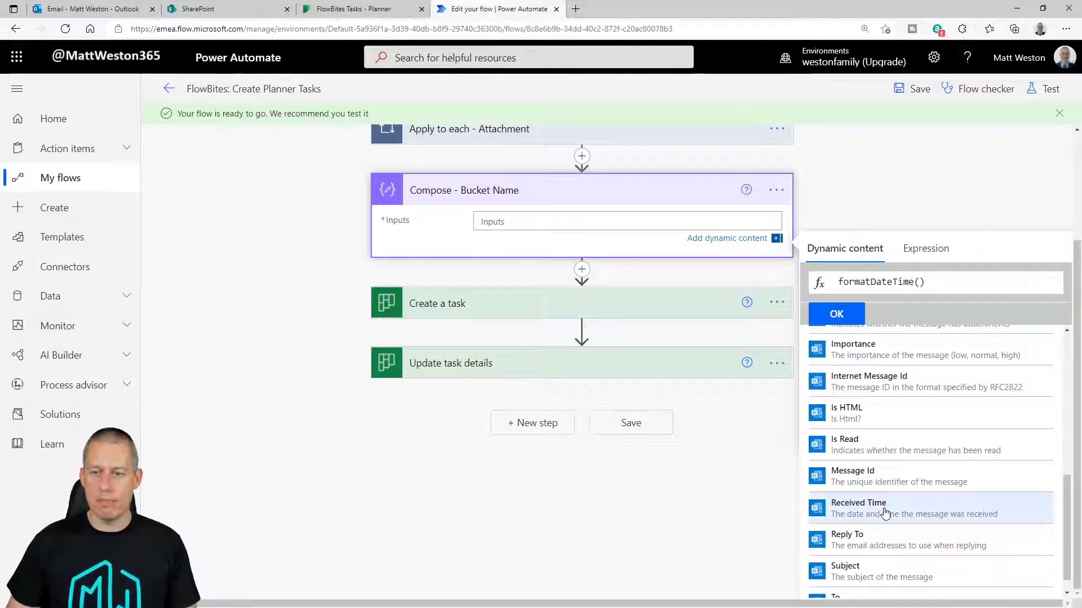
{"action": "left_click", "coordinate": [877, 509]}
{"action": "left_click_drag", "start_coordinate": [854, 282], "coordinate": [992, 282]}
{"action": "left_click", "coordinate": [952, 282]}
{"action": "left_click_drag", "start_coordinate": [924, 285], "coordinate": [1039, 284]}
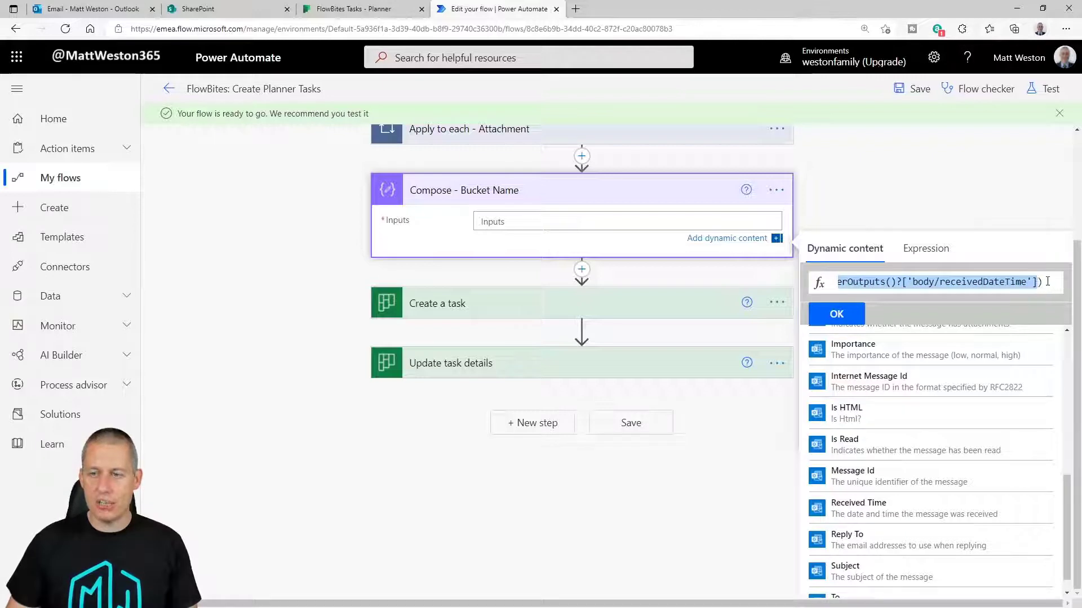
- Add the format argument 'MMM yyyy' to the formatDateTime expression and apply it to the Compose inputs
{"action": "left_click", "coordinate": [1039, 282]}
{"action": "type", "text": ",'"}
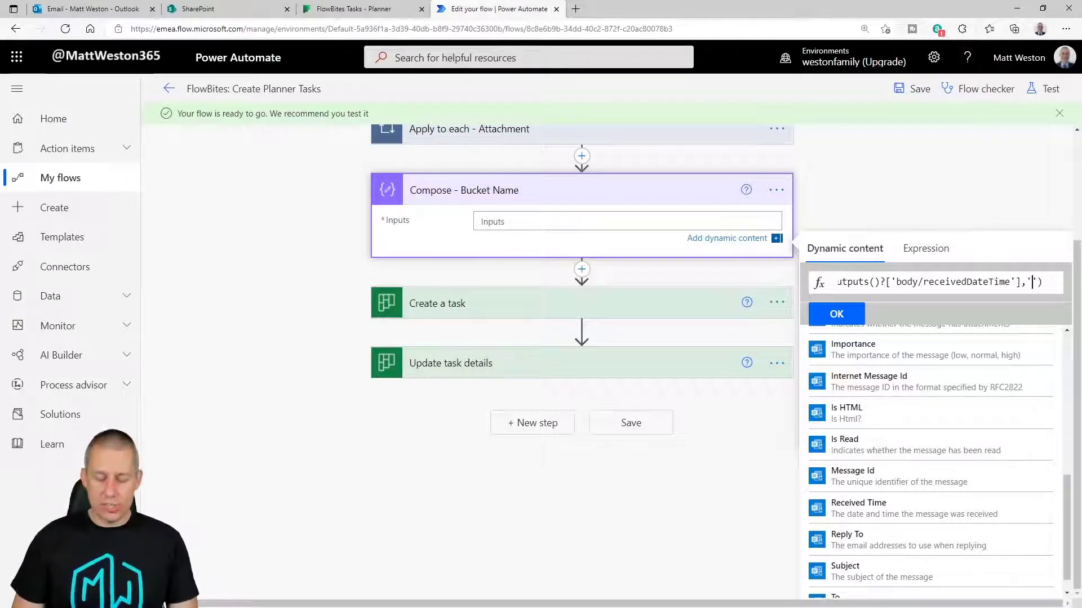
{"action": "type", "text": "MMM"}
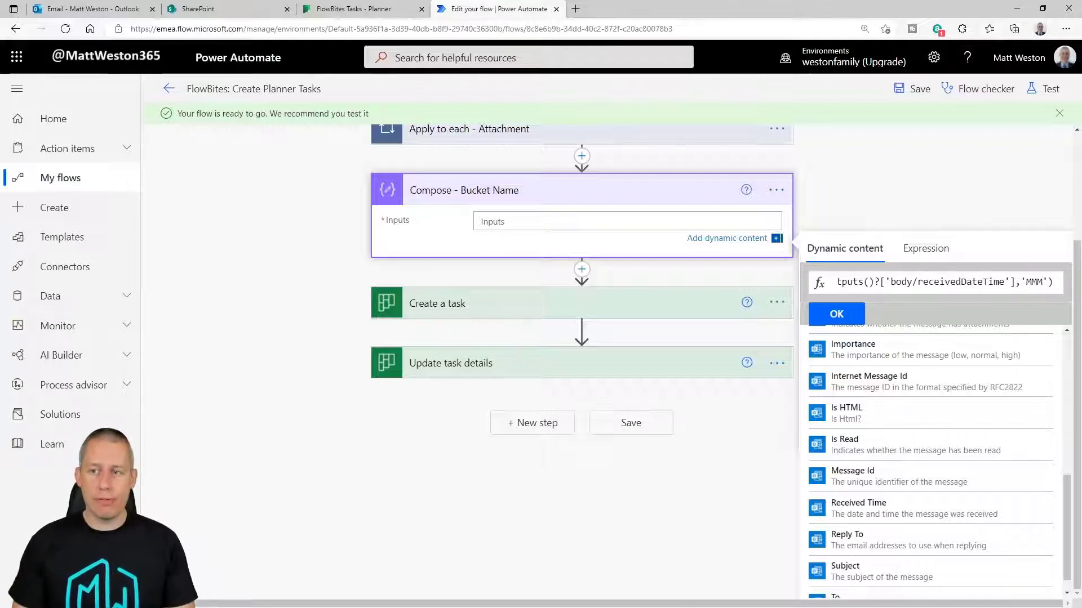
{"action": "type", "text": " yyyy"}
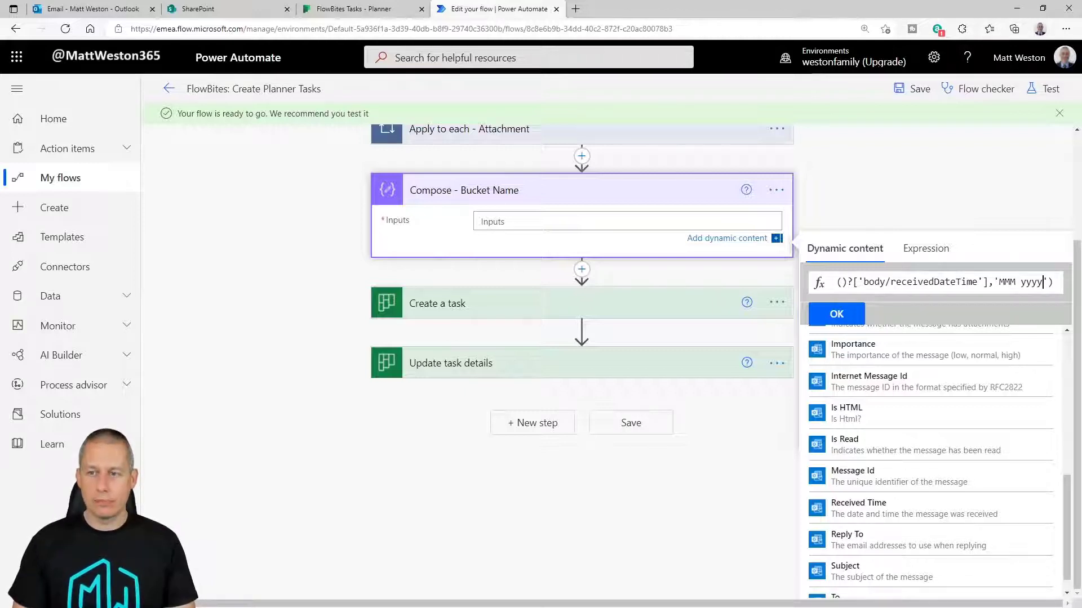
{"action": "key", "text": "ctrl+a"}
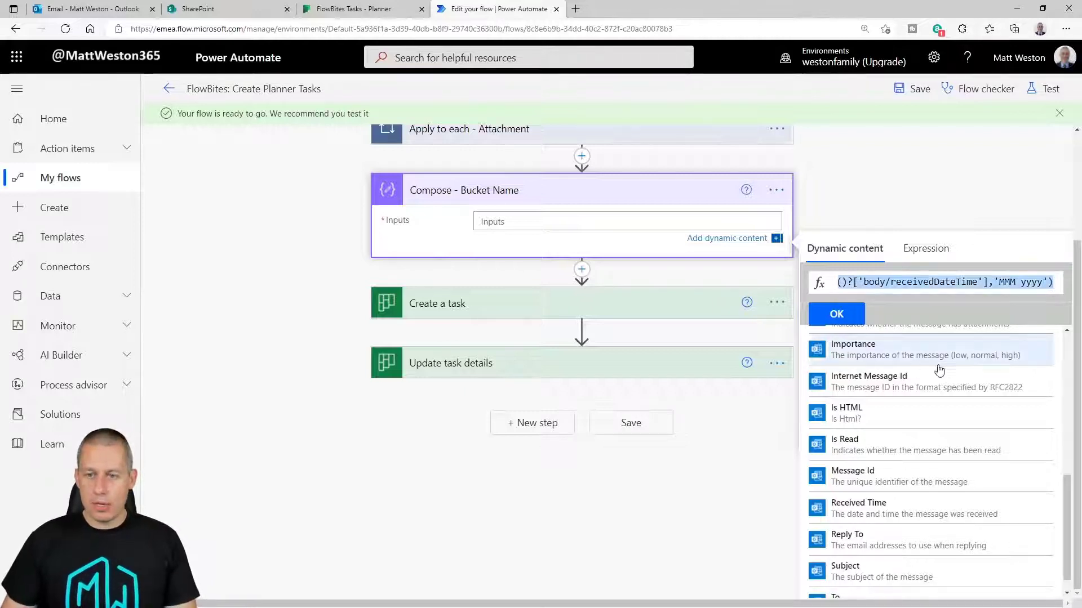
{"action": "left_click", "coordinate": [834, 315]}
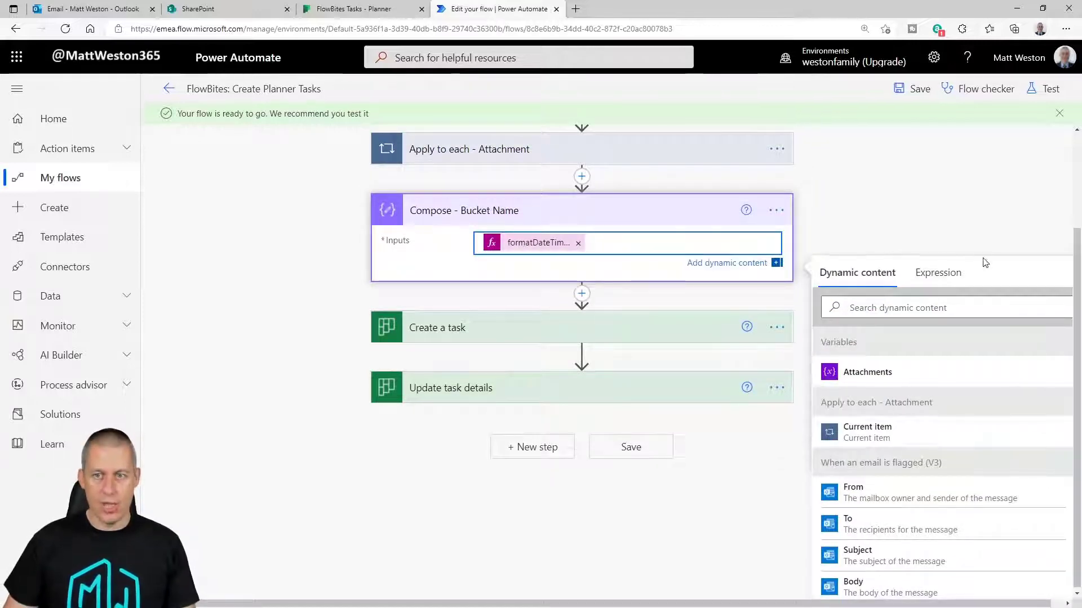
{"action": "left_click", "coordinate": [913, 221]}
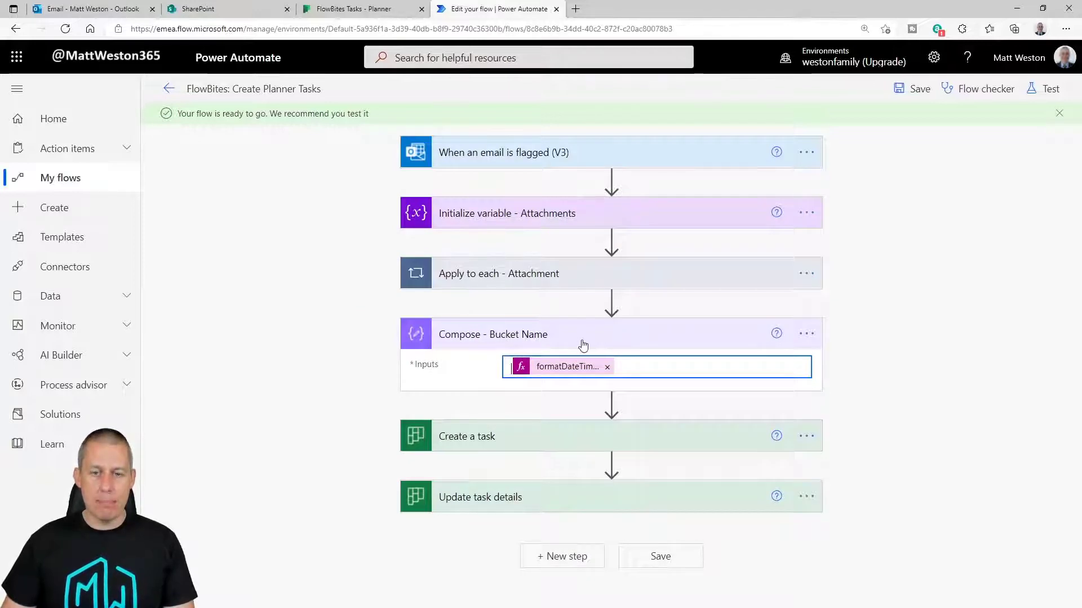
- Insert the Planner action Create a bucket between Compose - Bucket Name and Create a task
{"action": "left_click", "coordinate": [611, 401]}
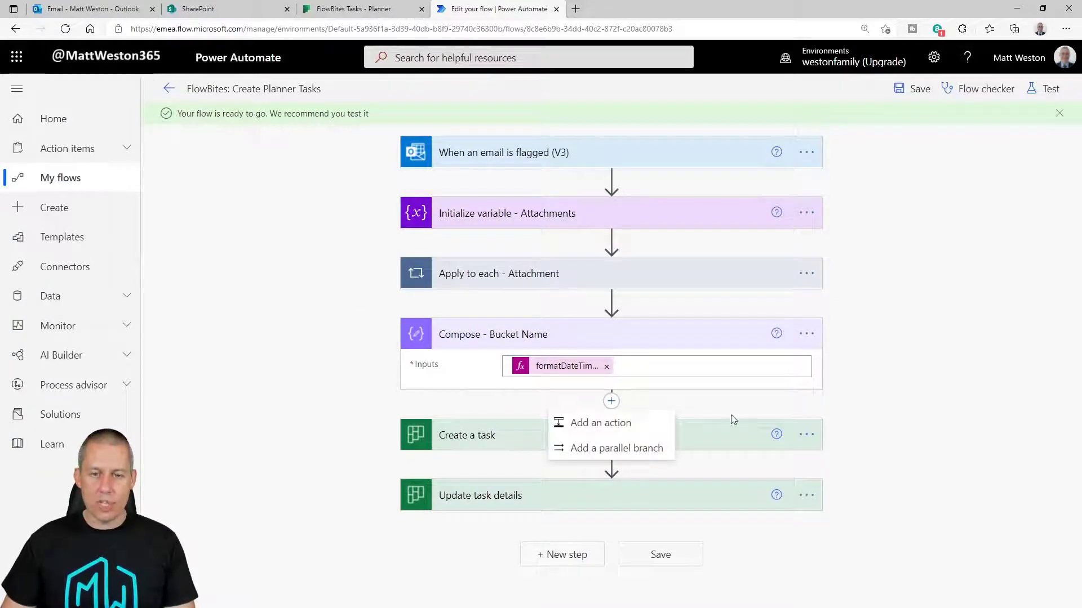
{"action": "left_click", "coordinate": [628, 422]}
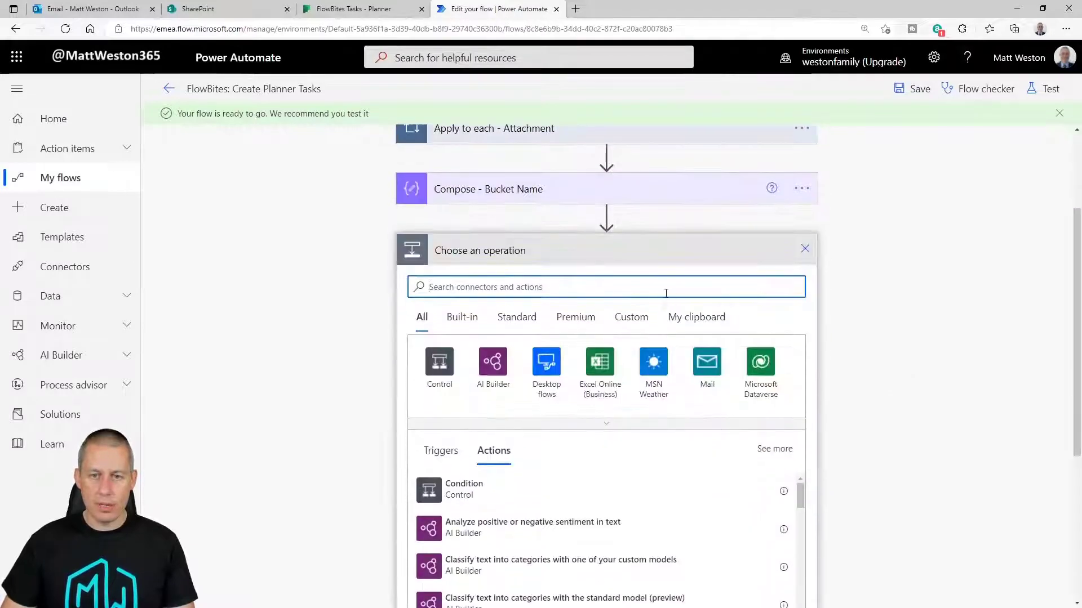
{"action": "type", "text": "p"}
{"action": "type", "text": "r"}
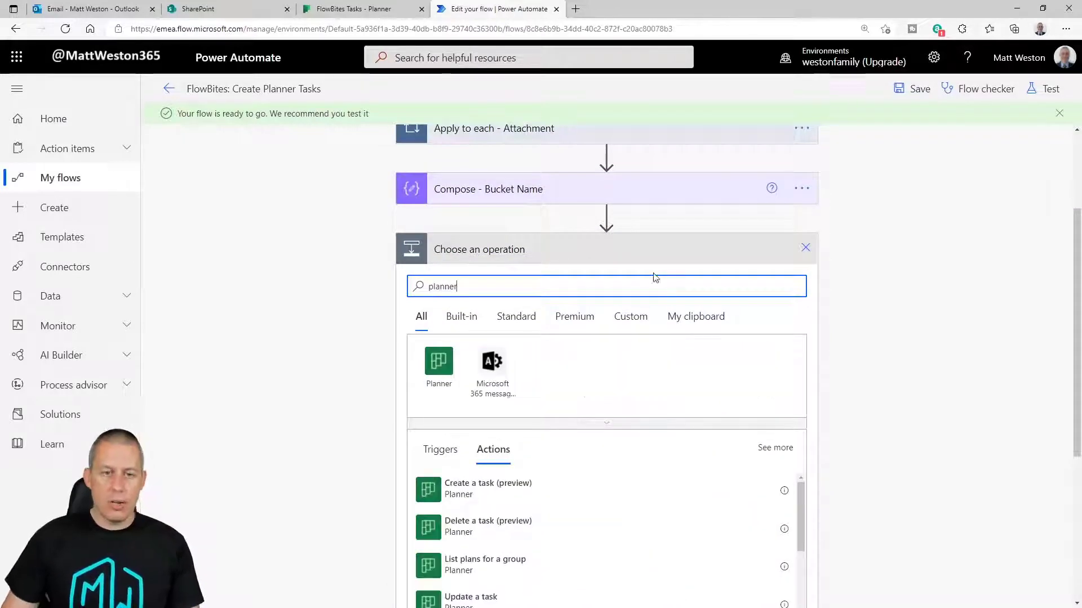
{"action": "left_click", "coordinate": [440, 365]}
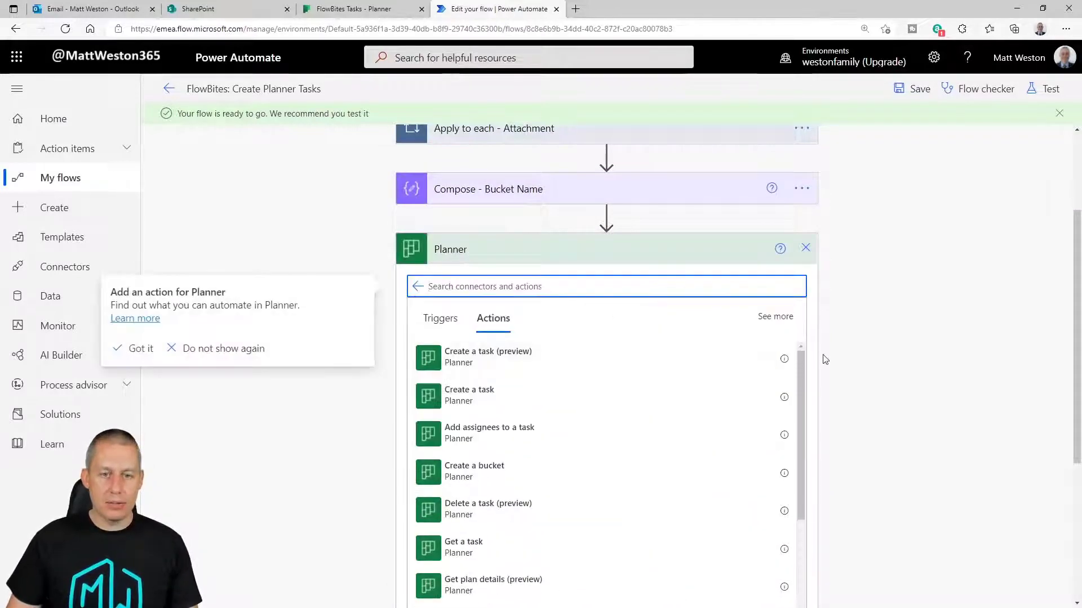
{"action": "scroll", "coordinate": [822, 358], "scroll_direction": "down", "scroll_amount": 3}
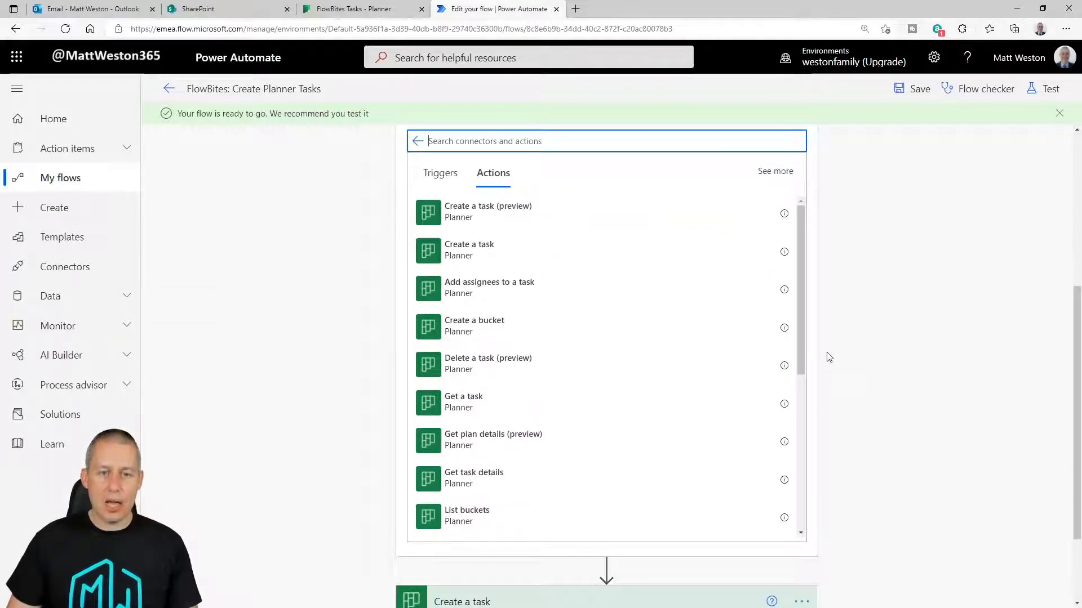
{"action": "type", "text": "bucket"}
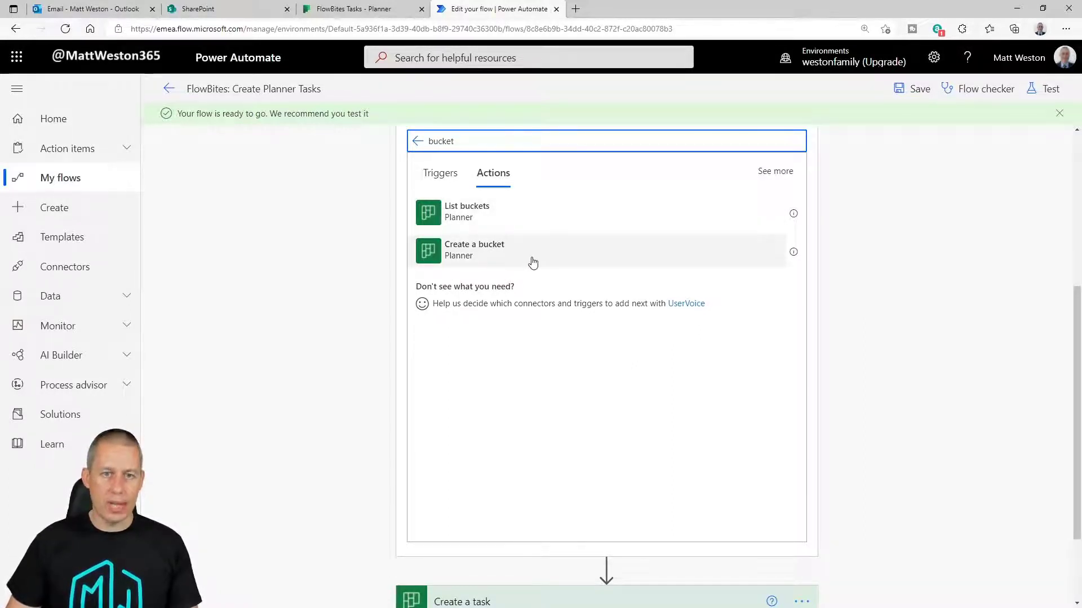
{"action": "left_click", "coordinate": [464, 250]}
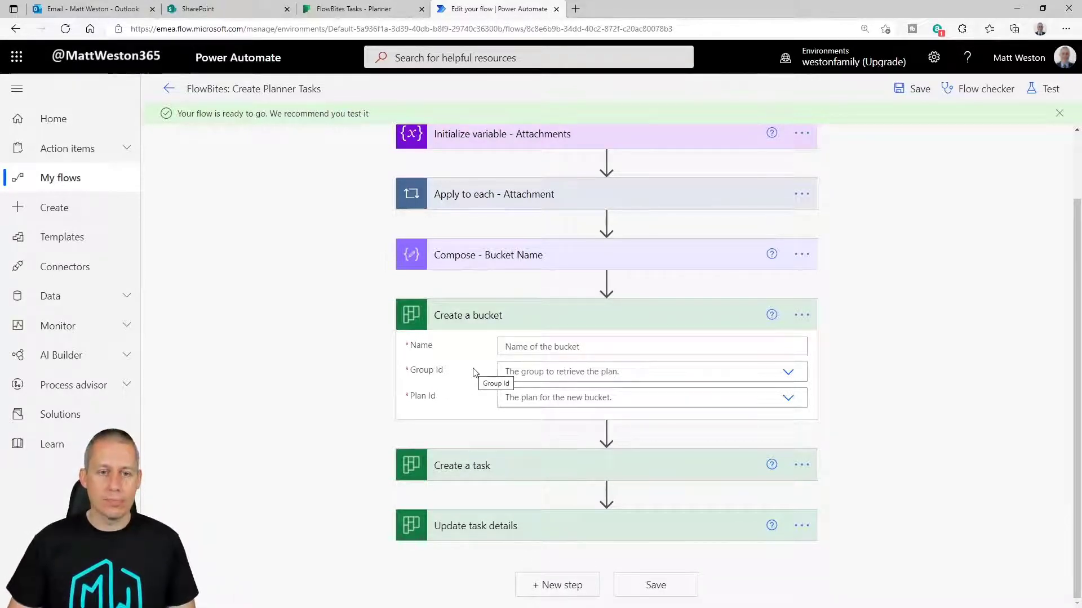
- Configure the new bucket with group FlowBites, plan FlowBites Tasks and the Compose - Bucket Name Outputs as its name
{"action": "left_click", "coordinate": [743, 379]}
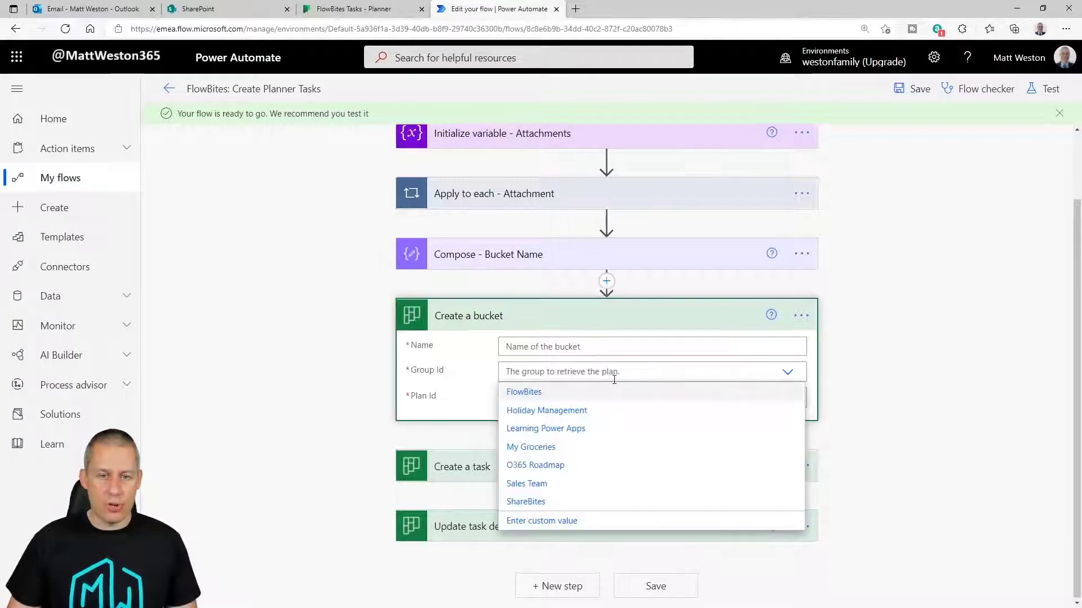
{"action": "left_click", "coordinate": [540, 394]}
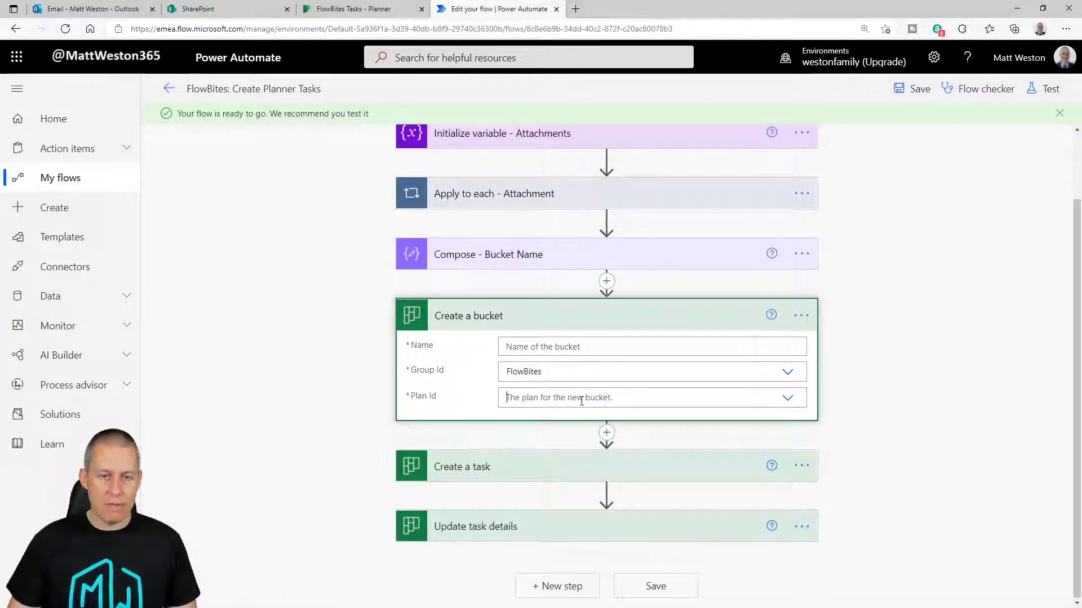
{"action": "left_click", "coordinate": [581, 398]}
{"action": "left_click", "coordinate": [536, 419]}
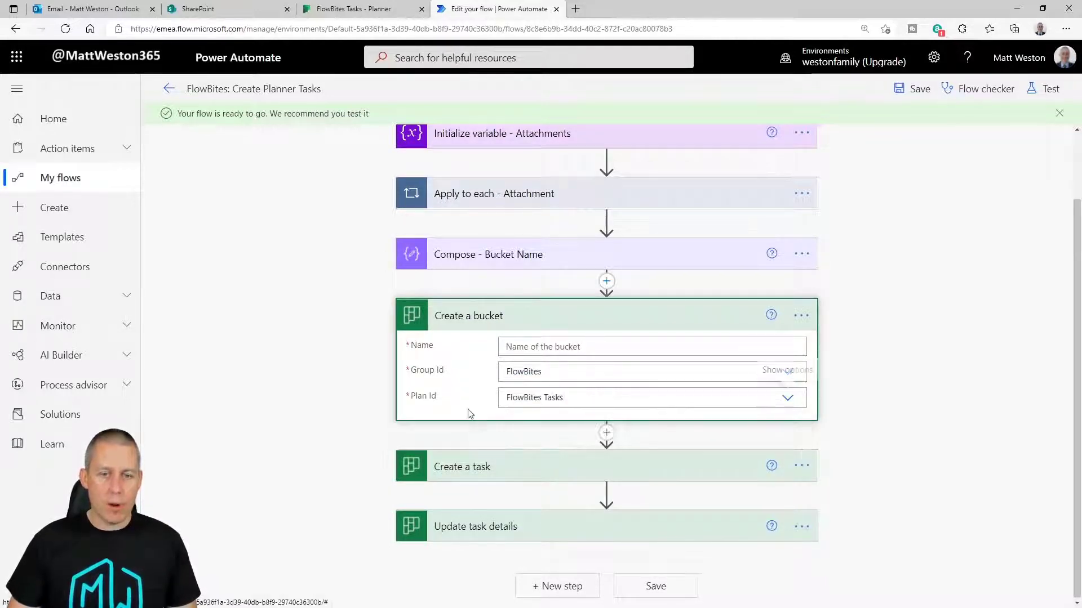
{"action": "left_click", "coordinate": [534, 346]}
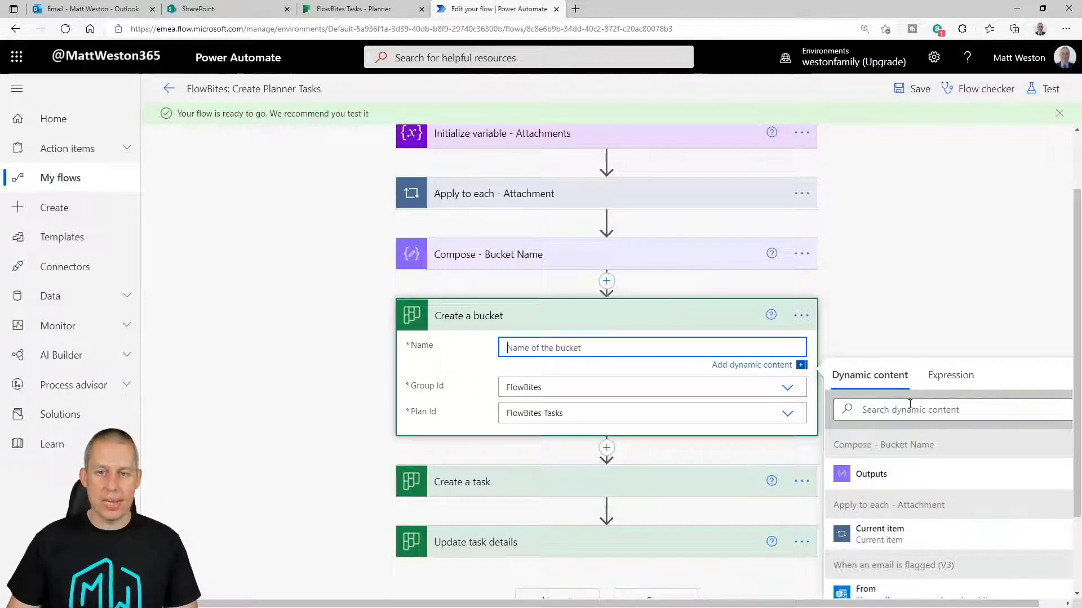
{"action": "left_click", "coordinate": [898, 475]}
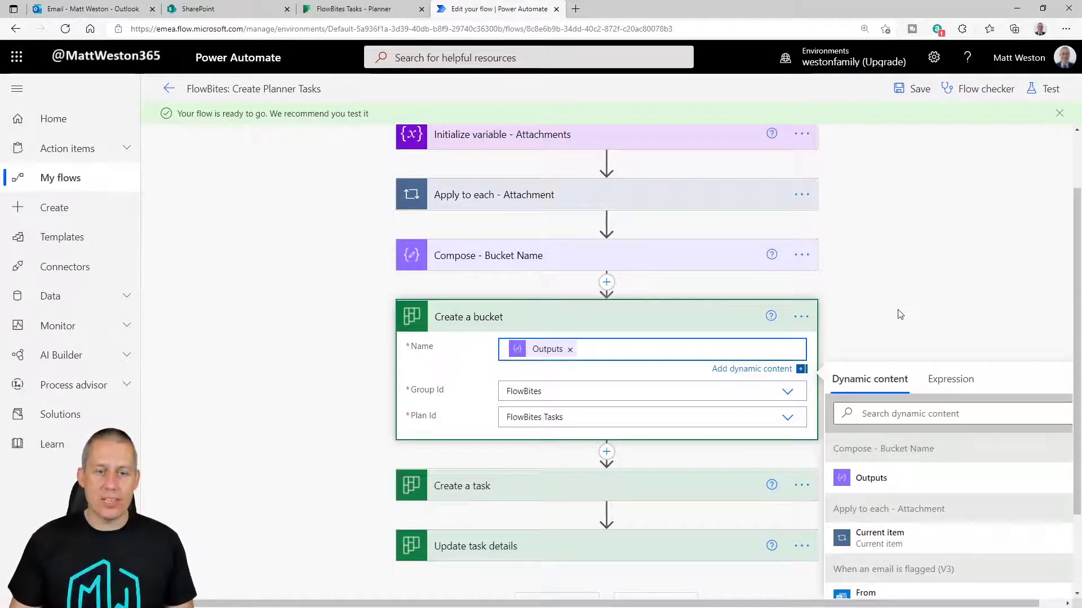
- Expand the Create a task action to check its Bucket Id setting, and collapse the Create a bucket action
{"action": "left_click", "coordinate": [526, 489]}
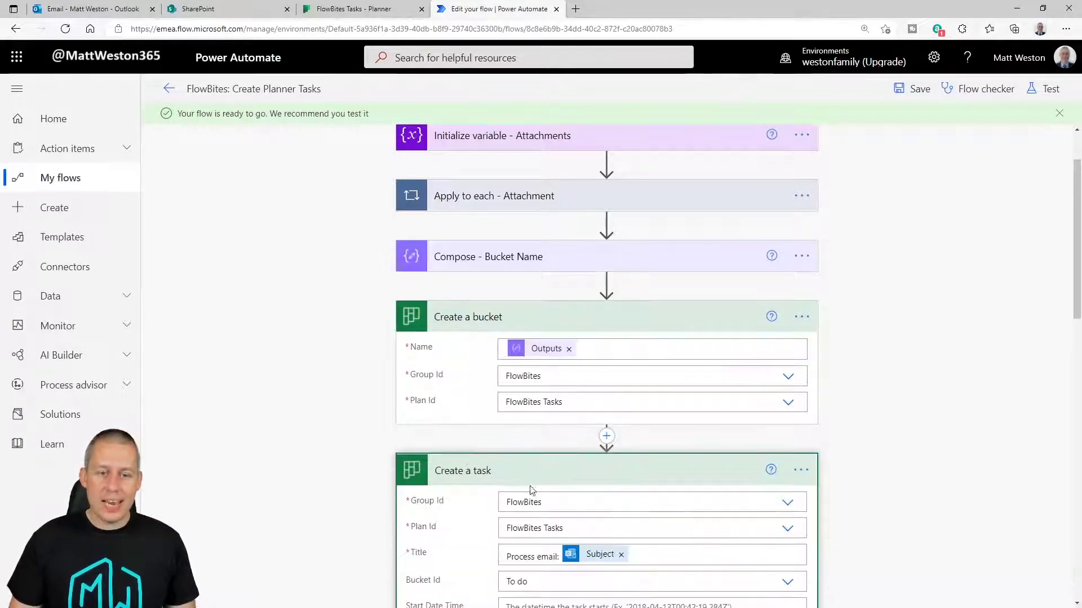
{"action": "scroll", "coordinate": [536, 471], "scroll_direction": "down", "scroll_amount": 1}
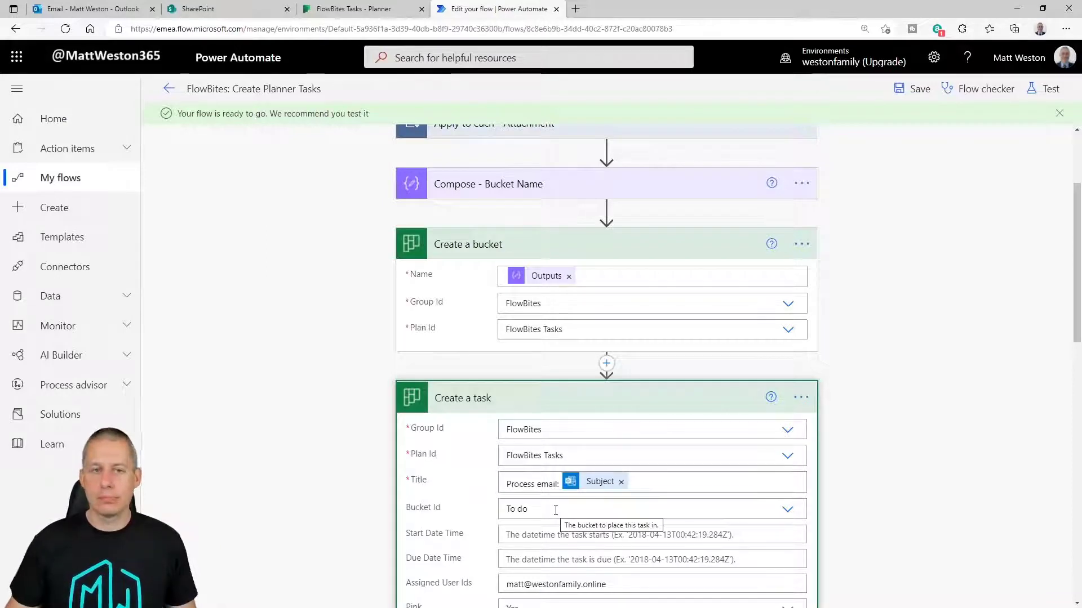
{"action": "left_click", "coordinate": [648, 249]}
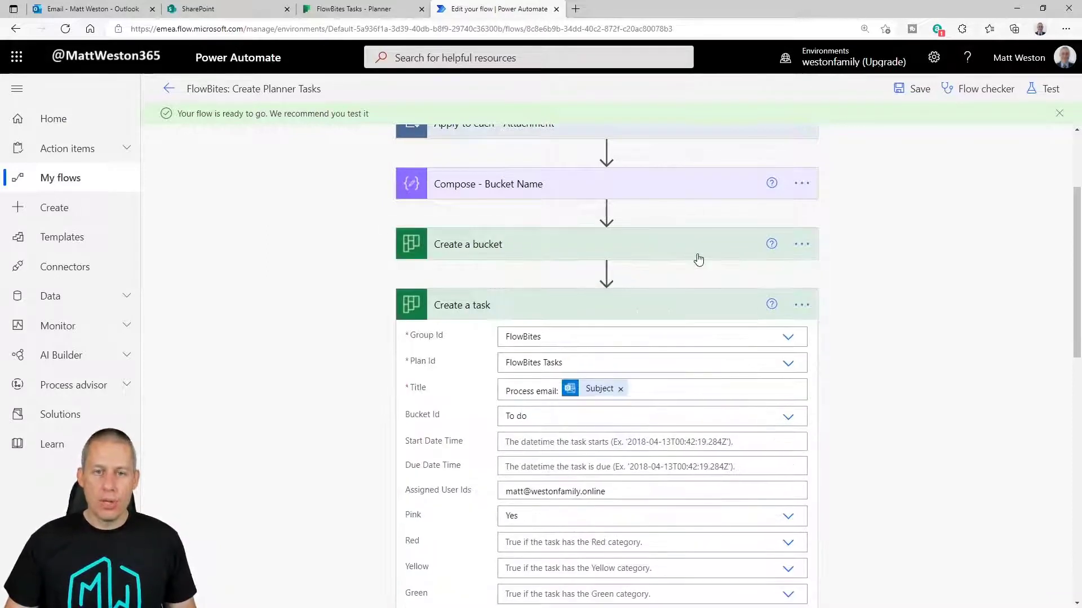
- Insert the Planner action List buckets between Compose - Bucket Name and Create a bucket
{"action": "mouse_move", "coordinate": [612, 218]}
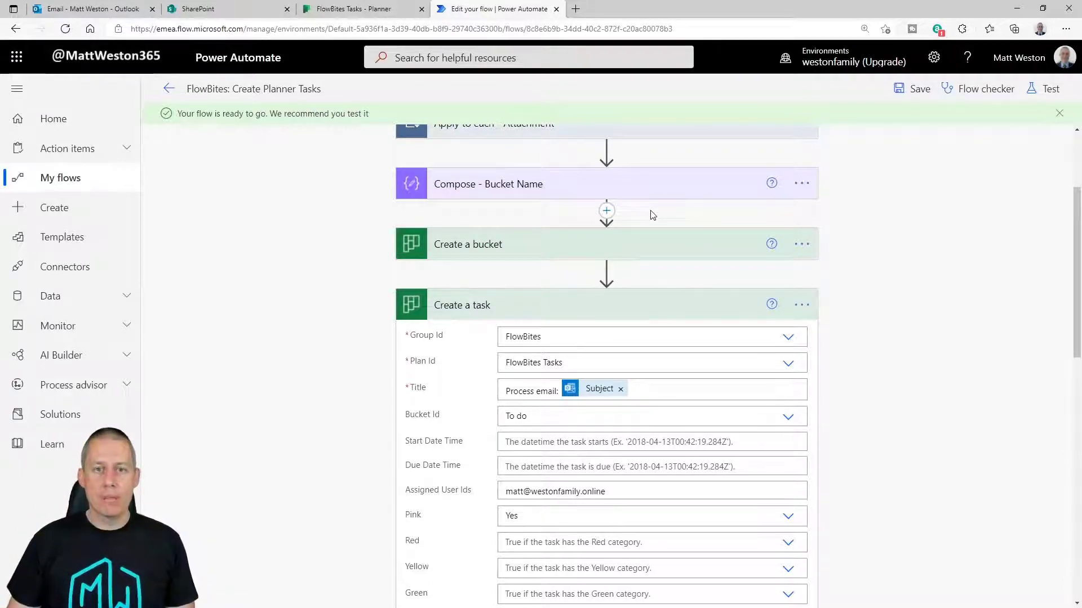
{"action": "left_click", "coordinate": [606, 211]}
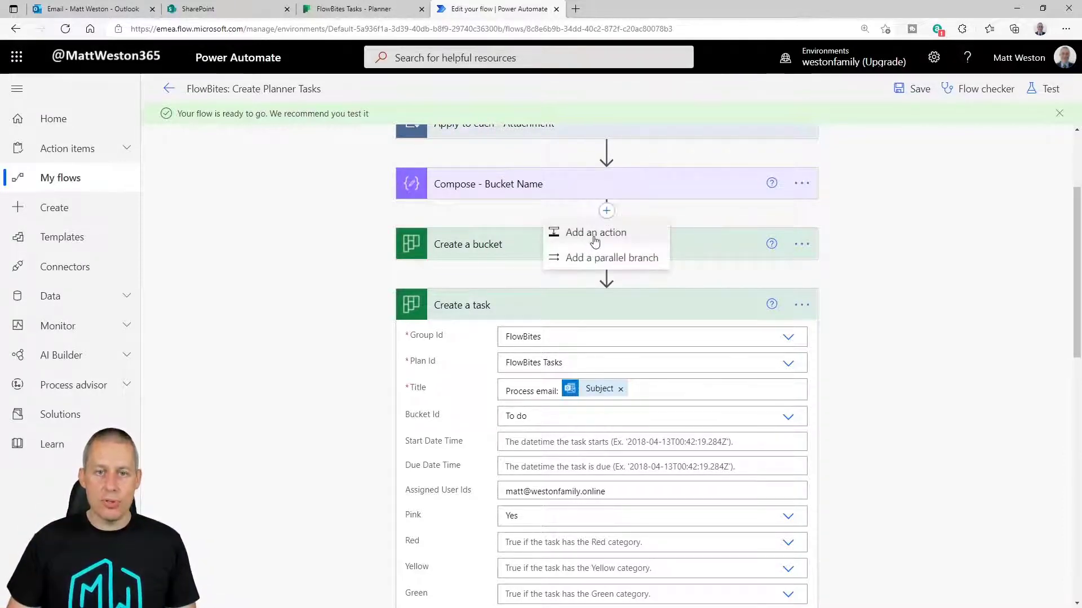
{"action": "left_click", "coordinate": [596, 232]}
{"action": "type", "text": "planner"}
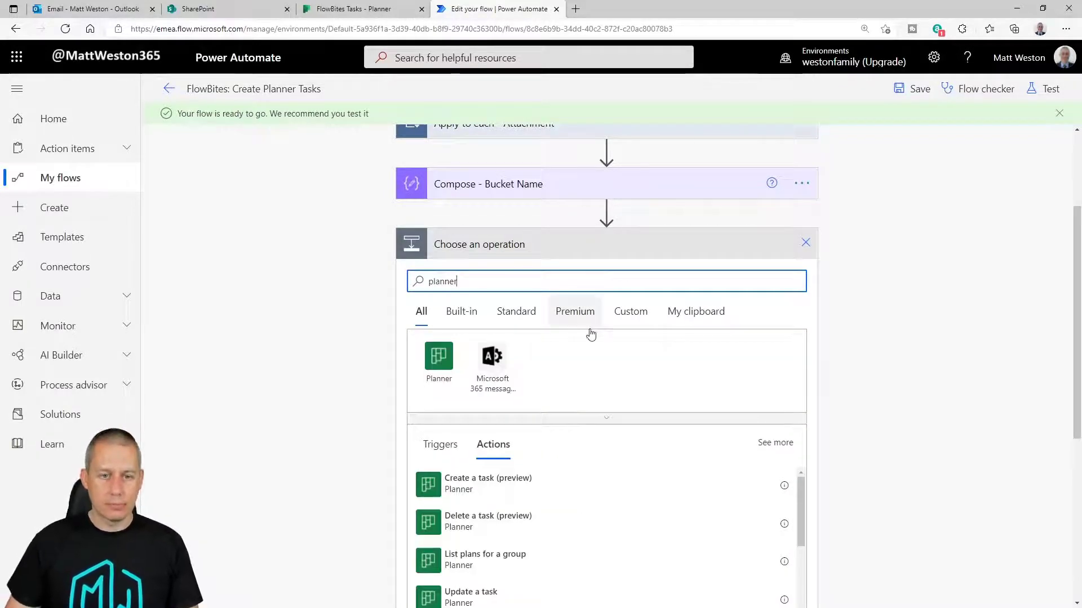
{"action": "left_click", "coordinate": [441, 366]}
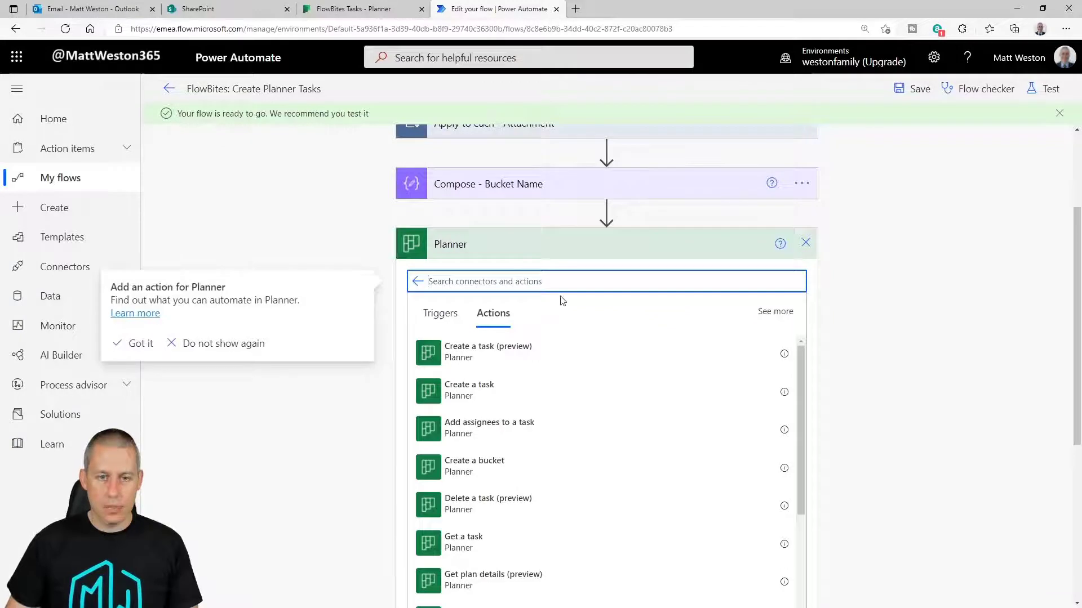
{"action": "type", "text": "bucket"}
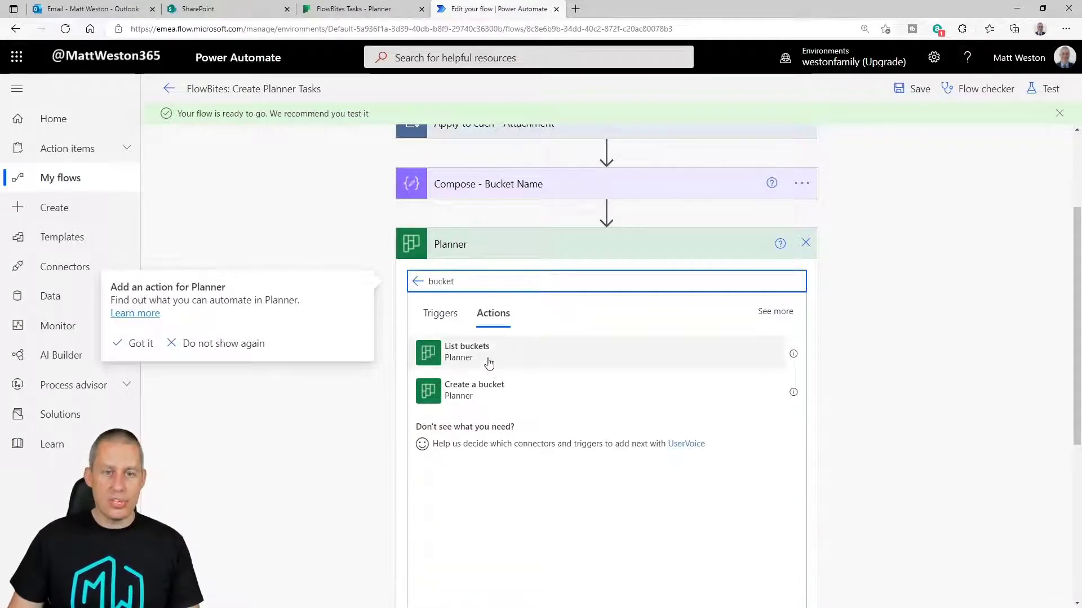
{"action": "left_click", "coordinate": [480, 360]}
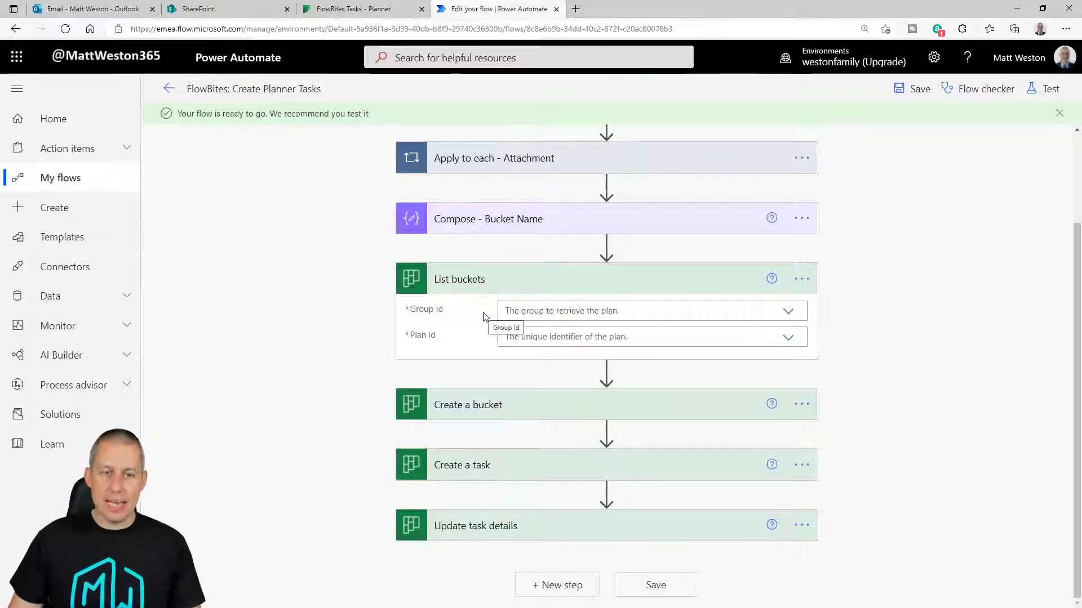
- Configure List buckets with group FlowBites and plan FlowBites Tasks
{"action": "left_click", "coordinate": [613, 311]}
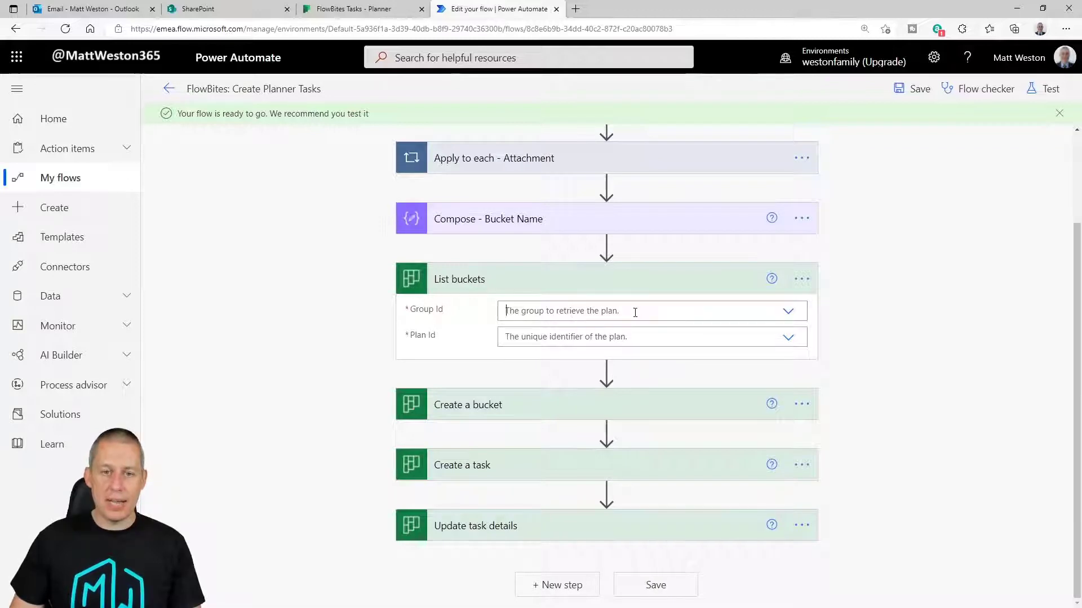
{"action": "left_click", "coordinate": [550, 334]}
{"action": "left_click", "coordinate": [558, 337]}
{"action": "left_click", "coordinate": [555, 357]}
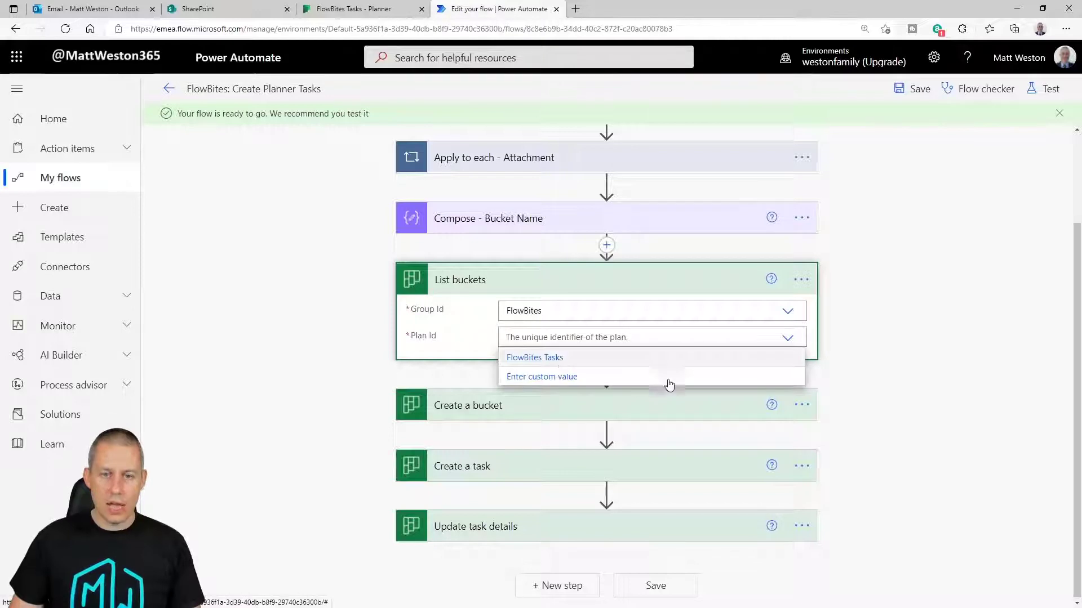
{"action": "left_click", "coordinate": [905, 337]}
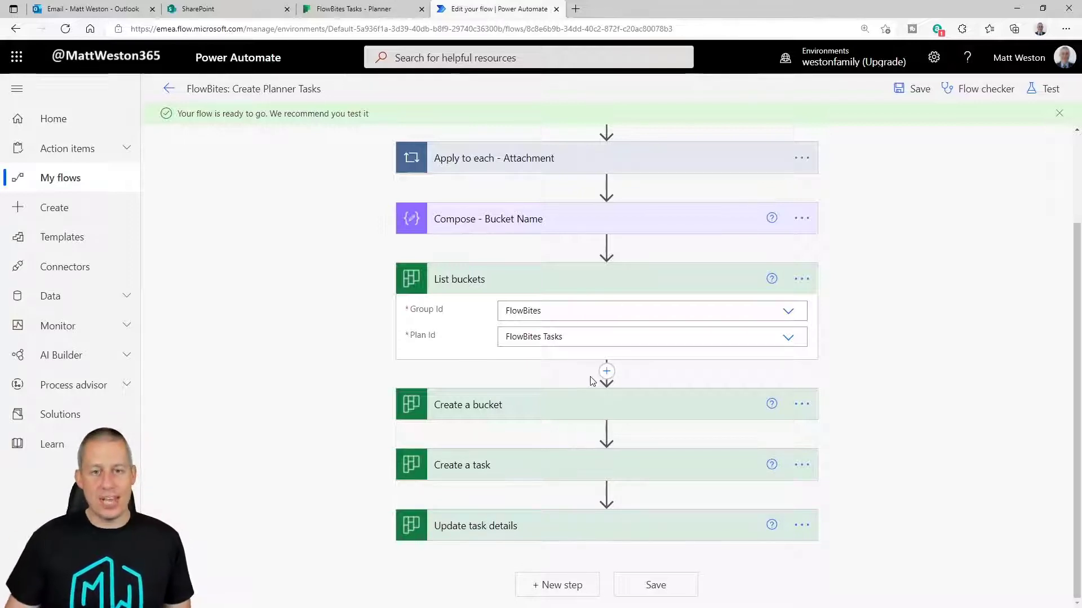
- Insert a Filter array action between List buckets and Create a bucket
{"action": "left_click", "coordinate": [606, 371]}
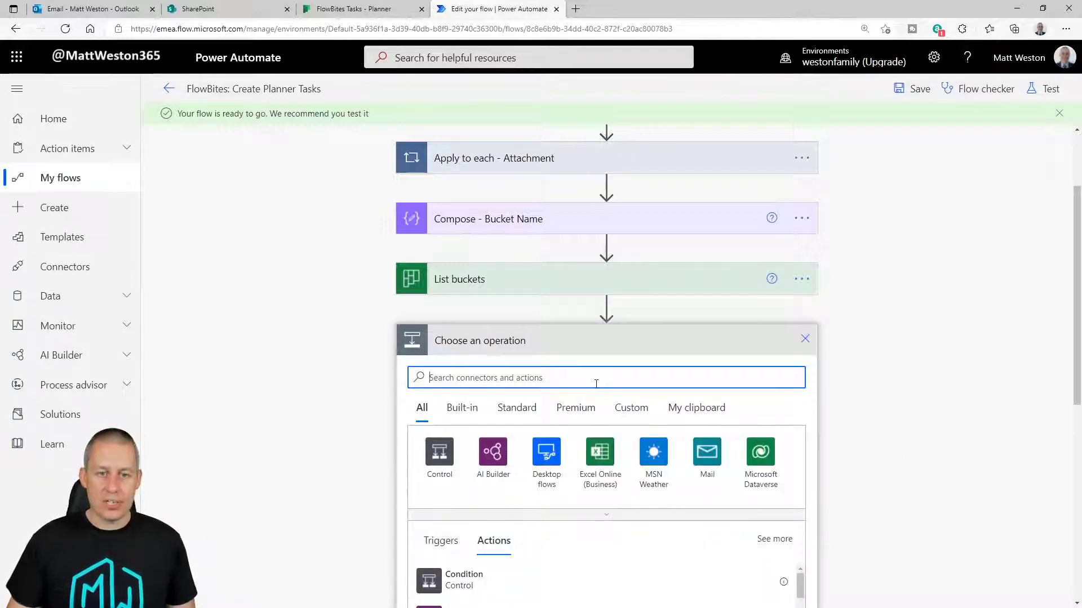
{"action": "type", "text": "filter arra"}
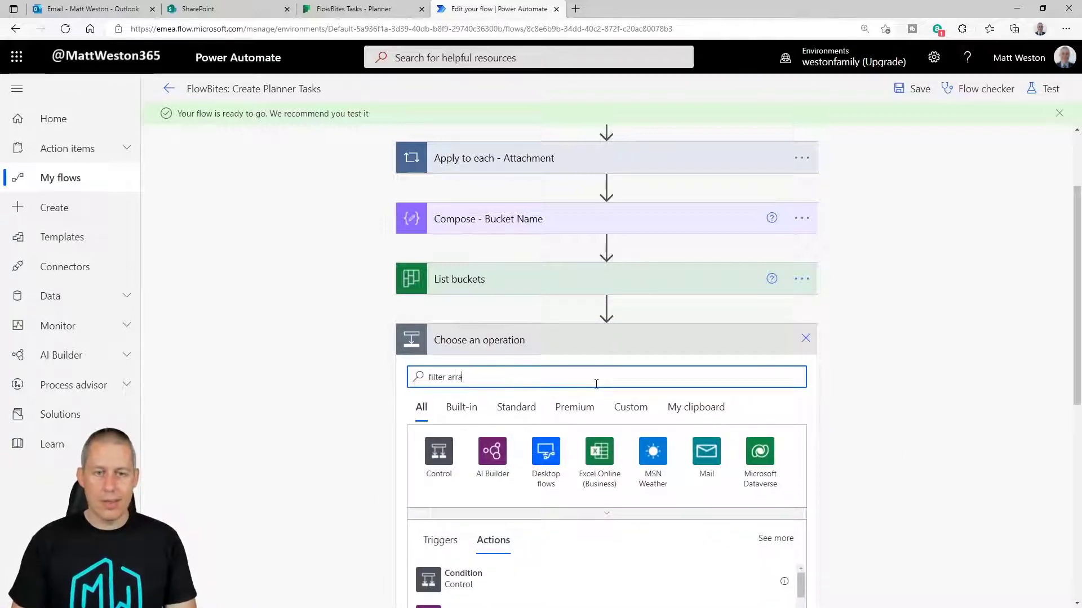
{"action": "type", "text": "y"}
{"action": "scroll", "coordinate": [609, 403], "scroll_direction": "down", "scroll_amount": 3}
{"action": "left_click", "coordinate": [451, 439]}
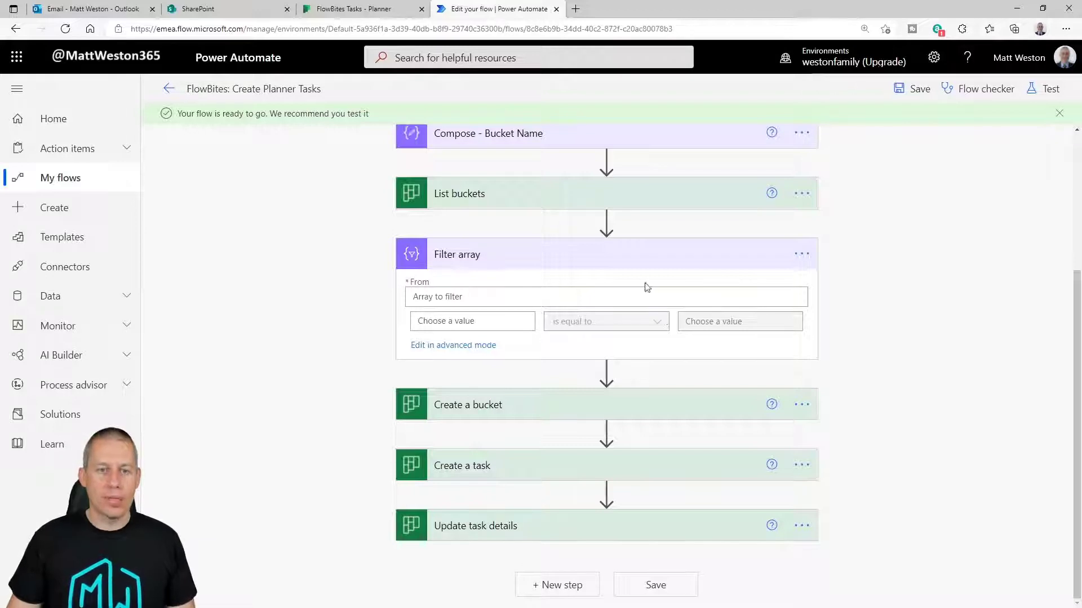
- Set the Filter array source to the List buckets value and use value Name as the first operand of its condition
{"action": "left_click", "coordinate": [425, 298]}
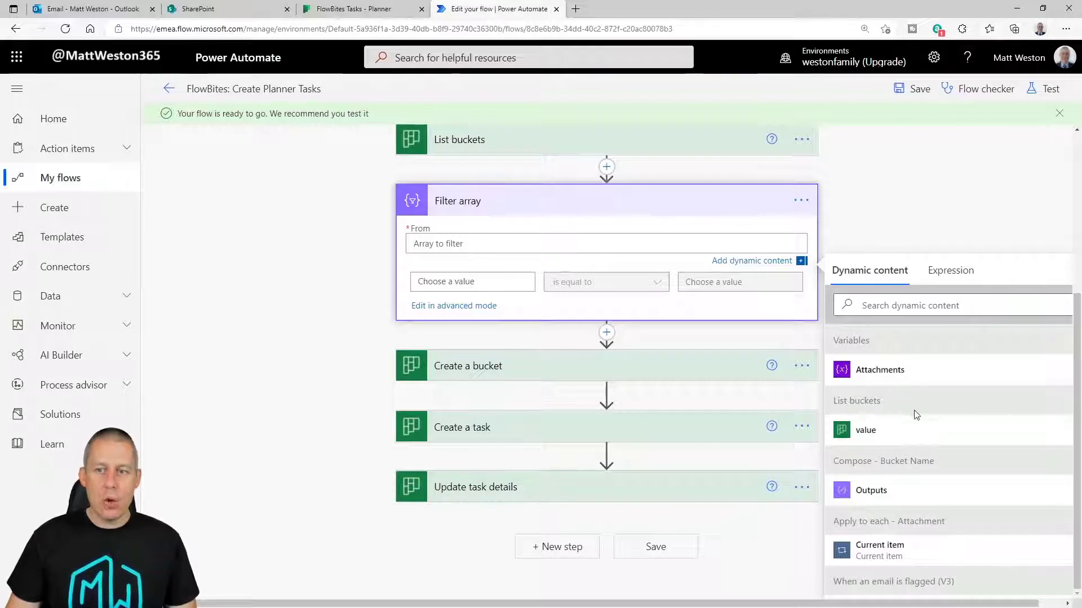
{"action": "left_click", "coordinate": [897, 435]}
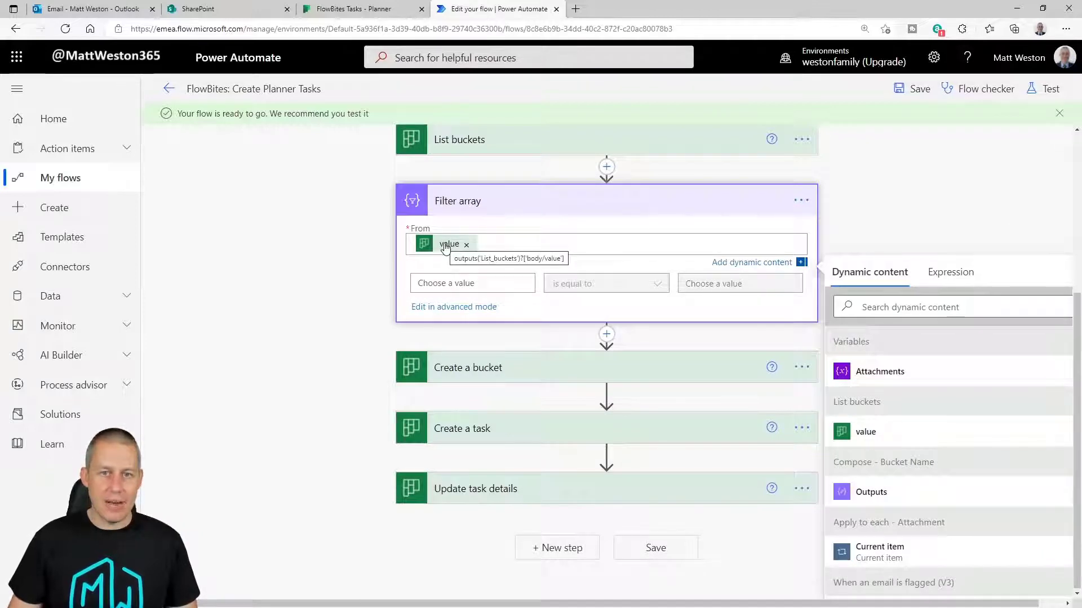
{"action": "left_click", "coordinate": [473, 283]}
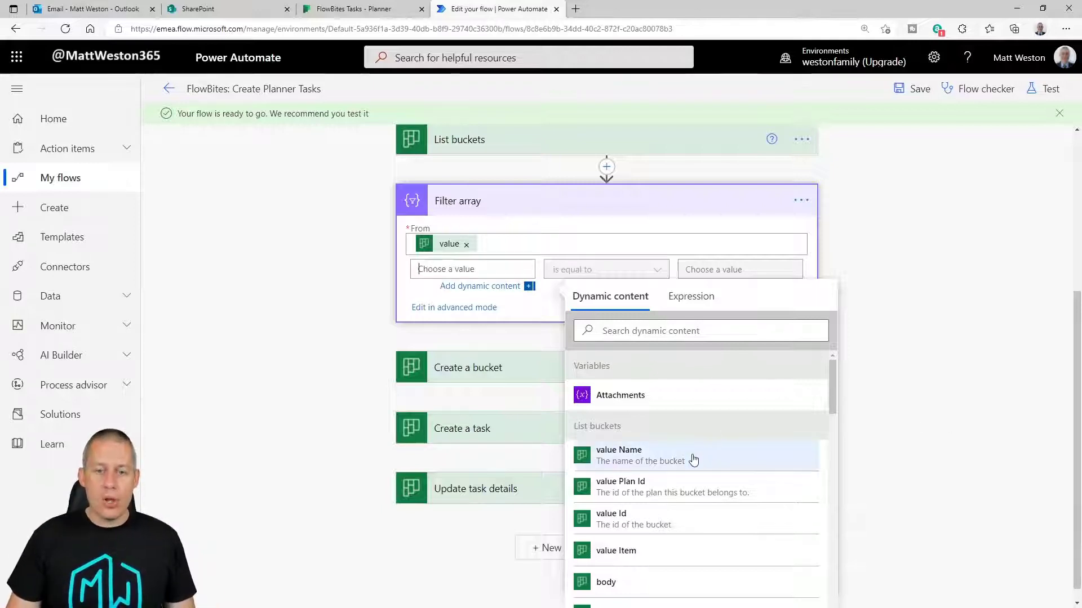
{"action": "scroll", "coordinate": [706, 461], "scroll_direction": "down", "scroll_amount": 1}
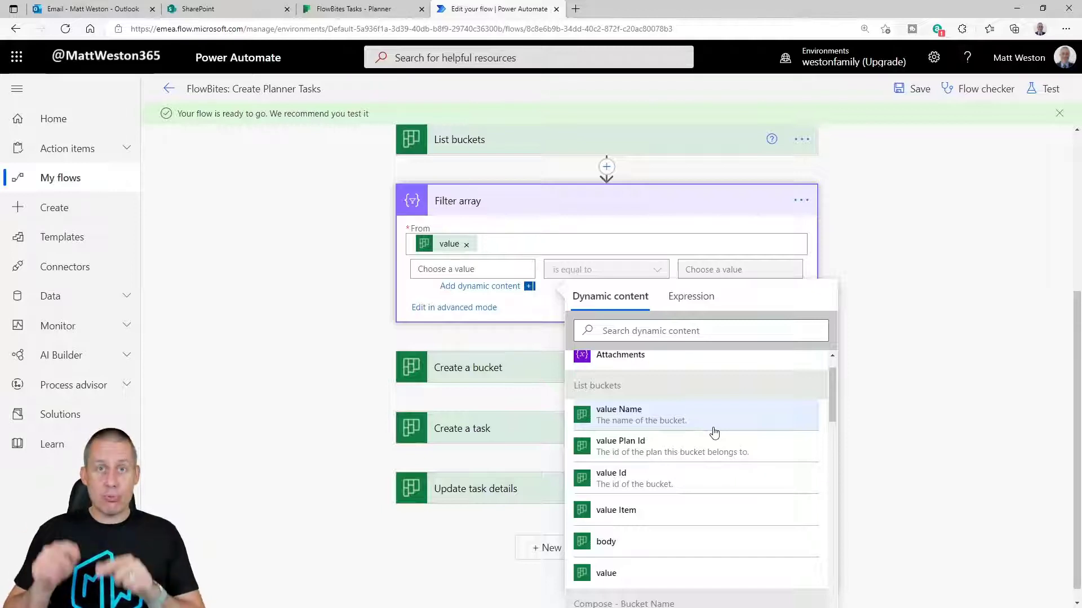
{"action": "left_click", "coordinate": [655, 416]}
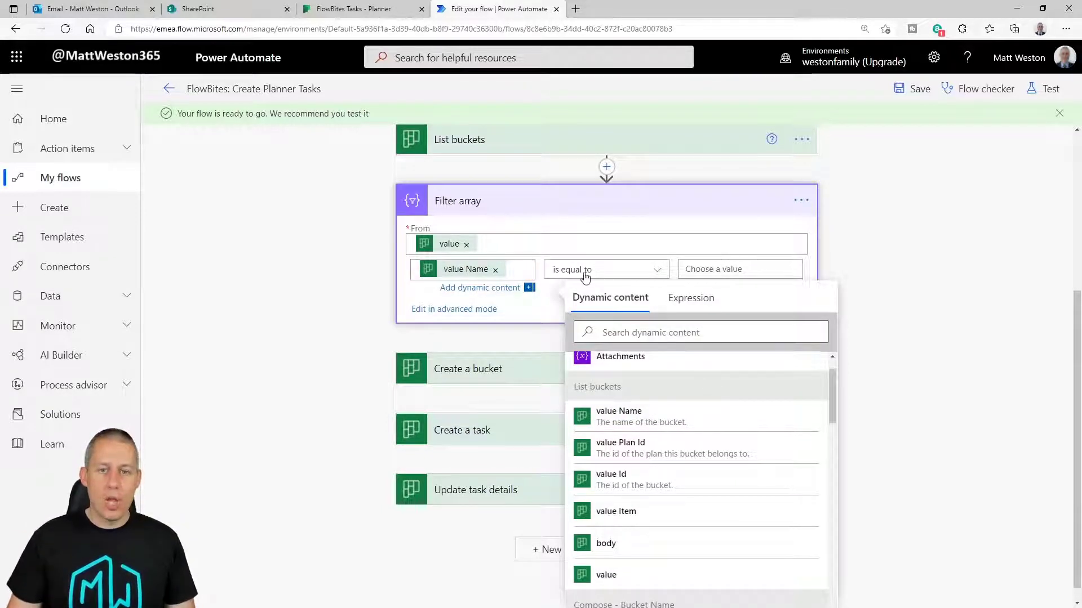
- Set the comparison value of the Filter array condition to the Outputs of Compose - Bucket Name
{"action": "left_click", "coordinate": [700, 271]}
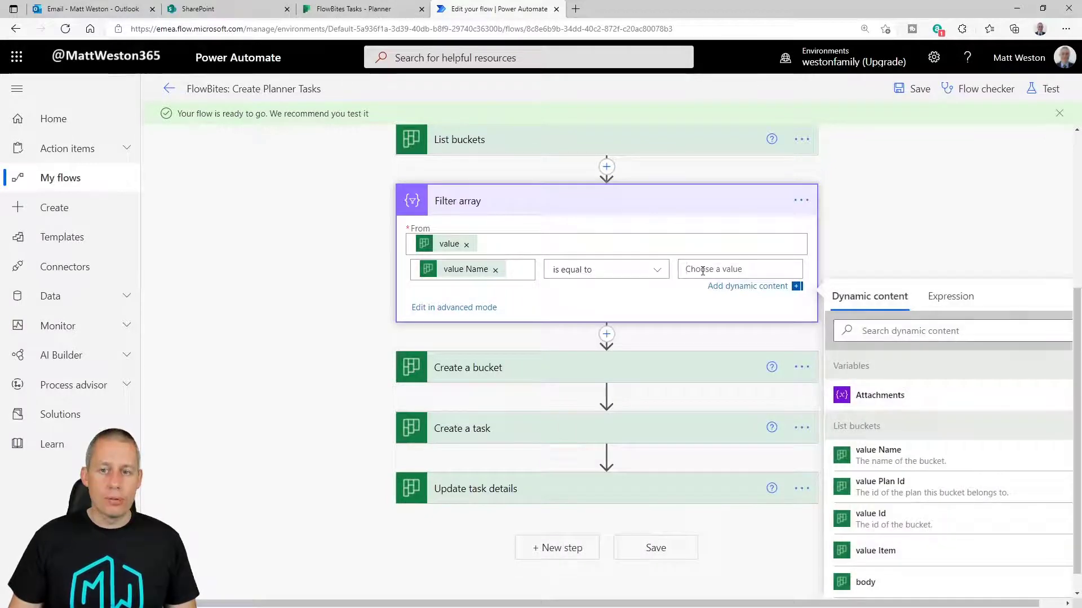
{"action": "left_click", "coordinate": [939, 330]}
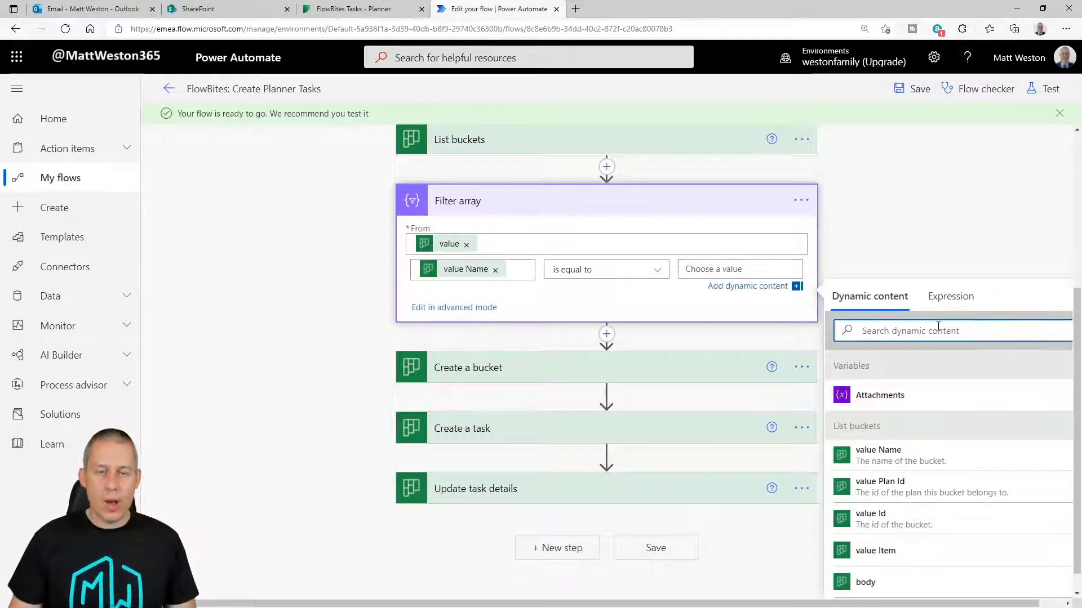
{"action": "type", "text": "output"}
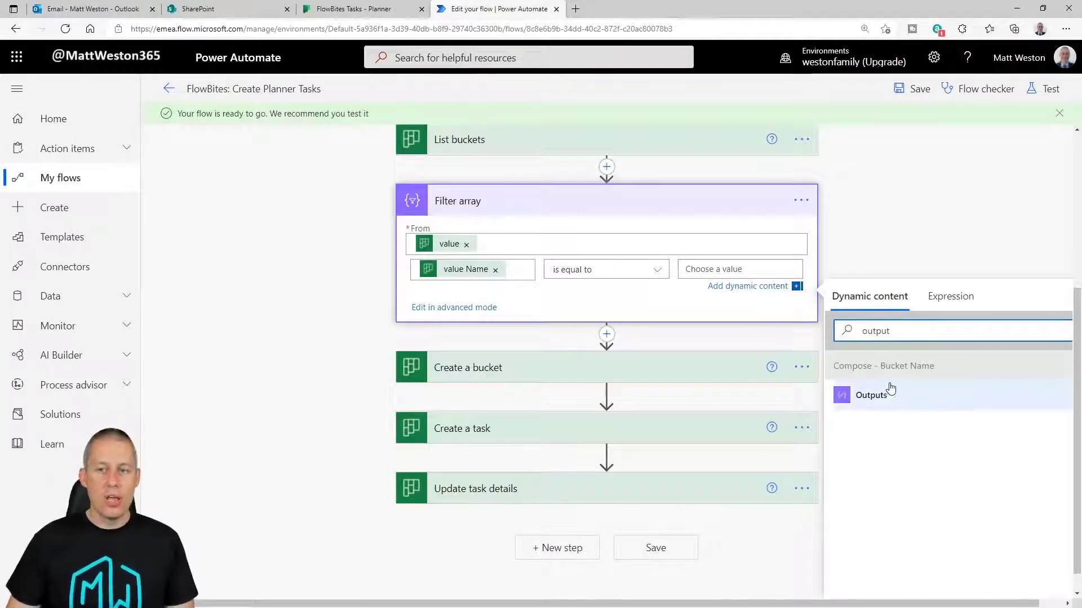
{"action": "left_click", "coordinate": [923, 398]}
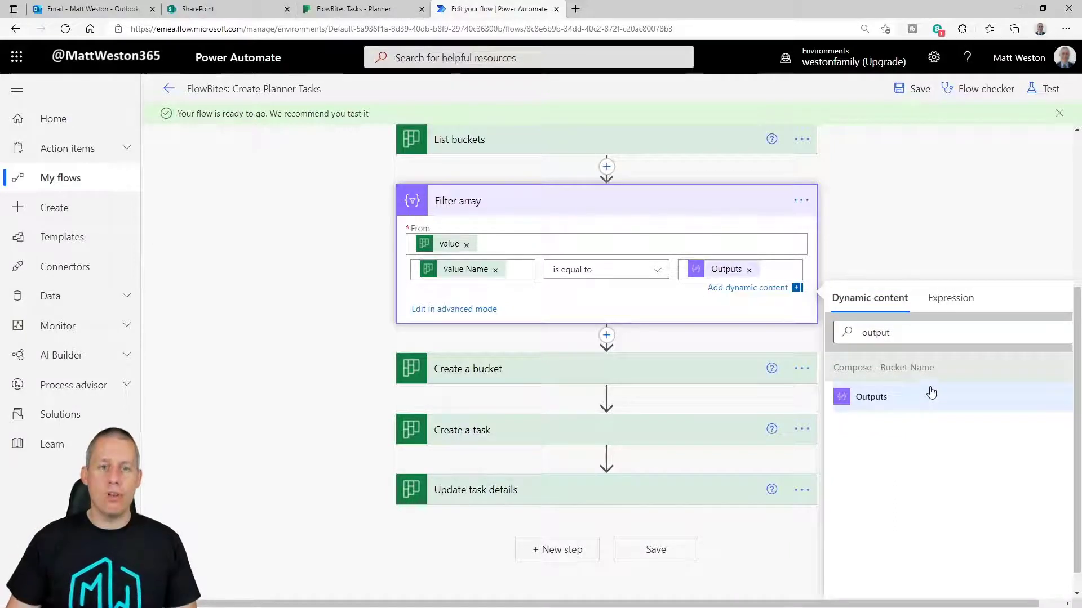
- Rename the Filter array action to 'Filter array - Find Bucket'
{"action": "left_click", "coordinate": [802, 202]}
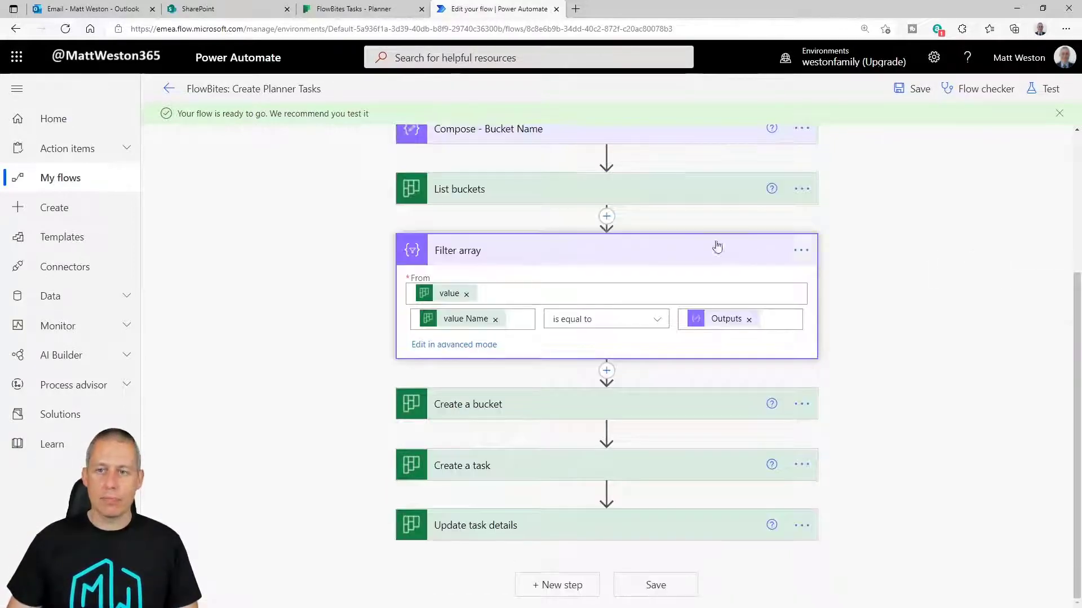
{"action": "left_click", "coordinate": [801, 251]}
{"action": "left_click", "coordinate": [851, 275]}
{"action": "left_click", "coordinate": [637, 250]}
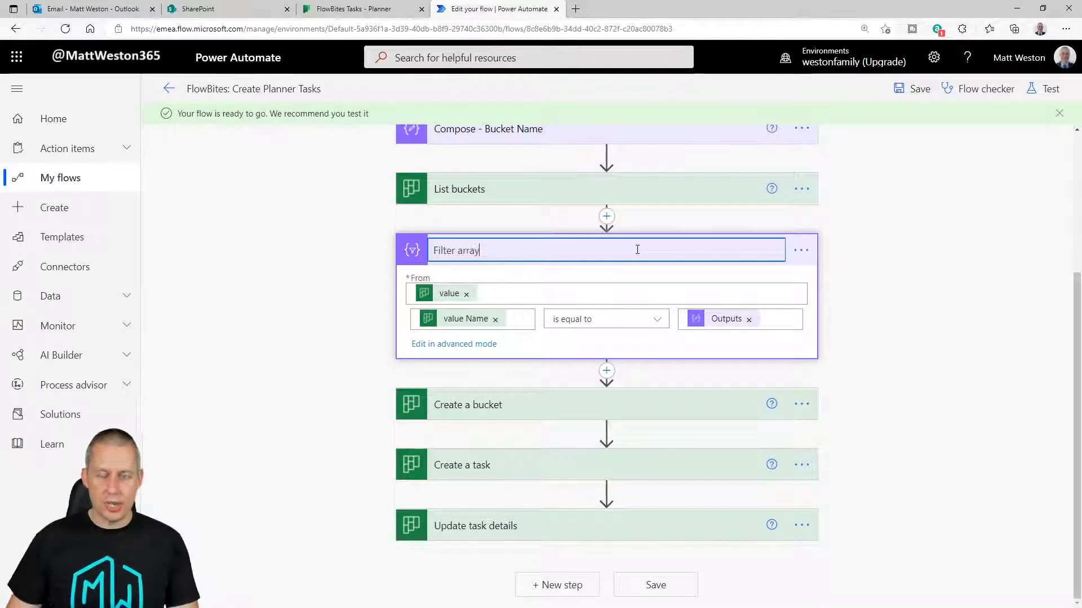
{"action": "type", "text": "- "}
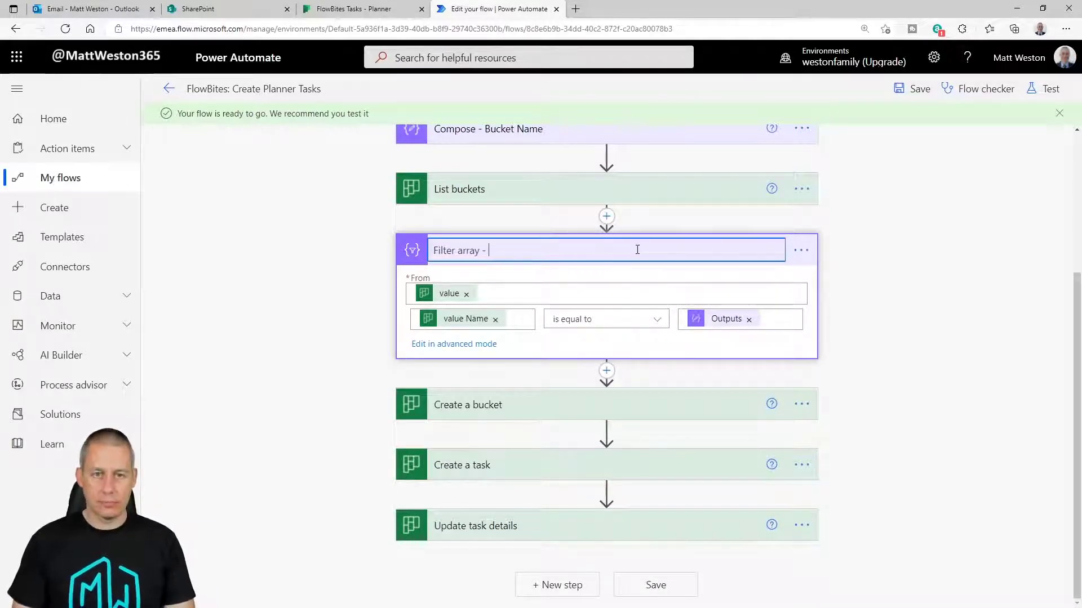
{"action": "type", "text": "F"}
{"action": "type", "text": "ind Bucket"}
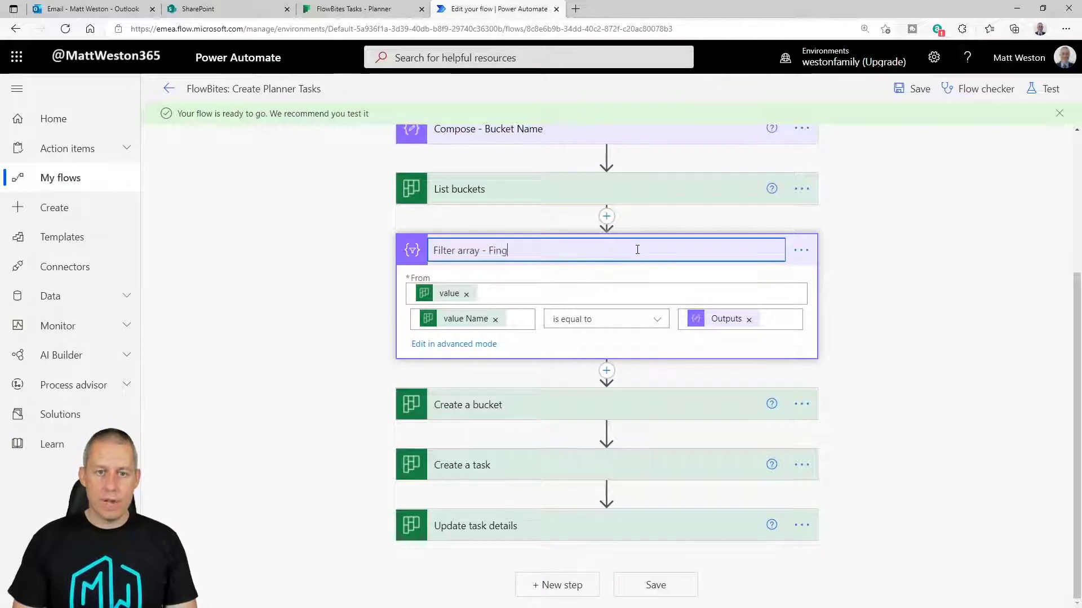
{"action": "key", "text": "Return"}
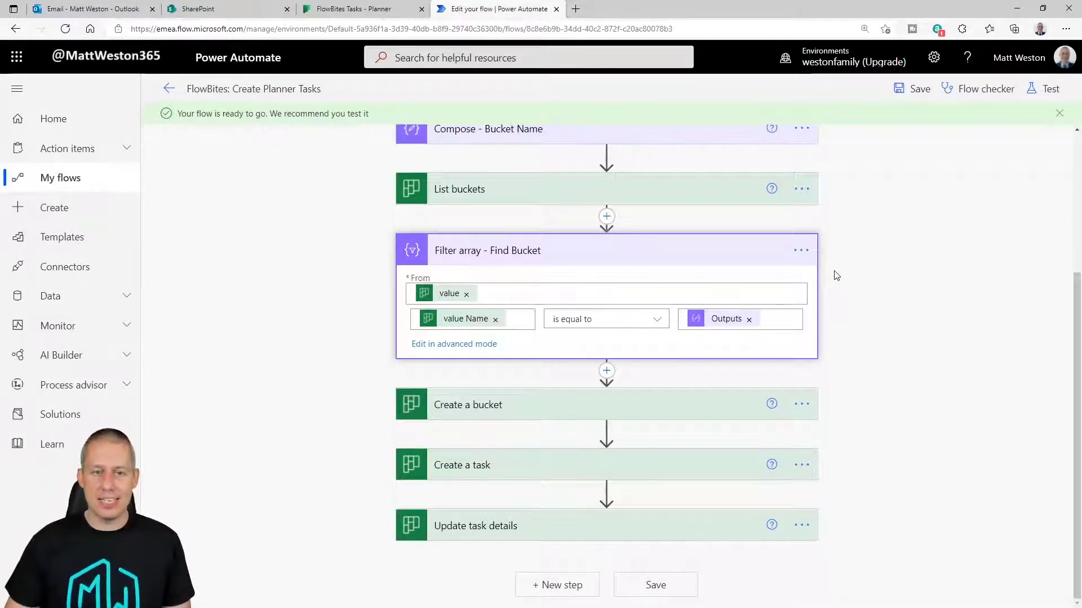
- Insert a Condition control between Filter array - Find Bucket and Create a bucket
{"action": "left_click", "coordinate": [607, 370]}
{"action": "left_click", "coordinate": [630, 390]}
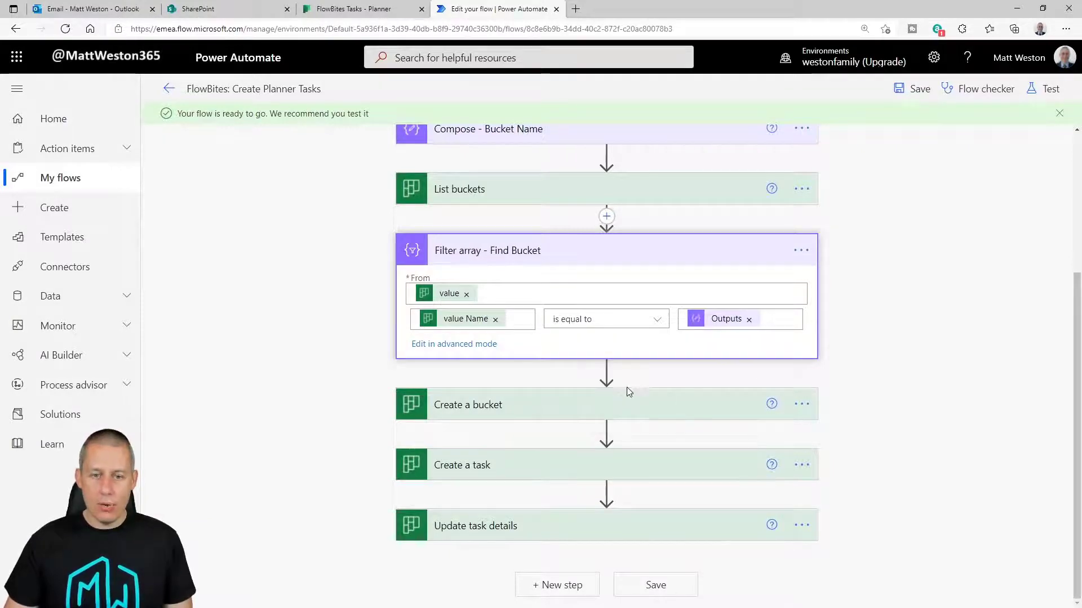
{"action": "type", "text": "condi"}
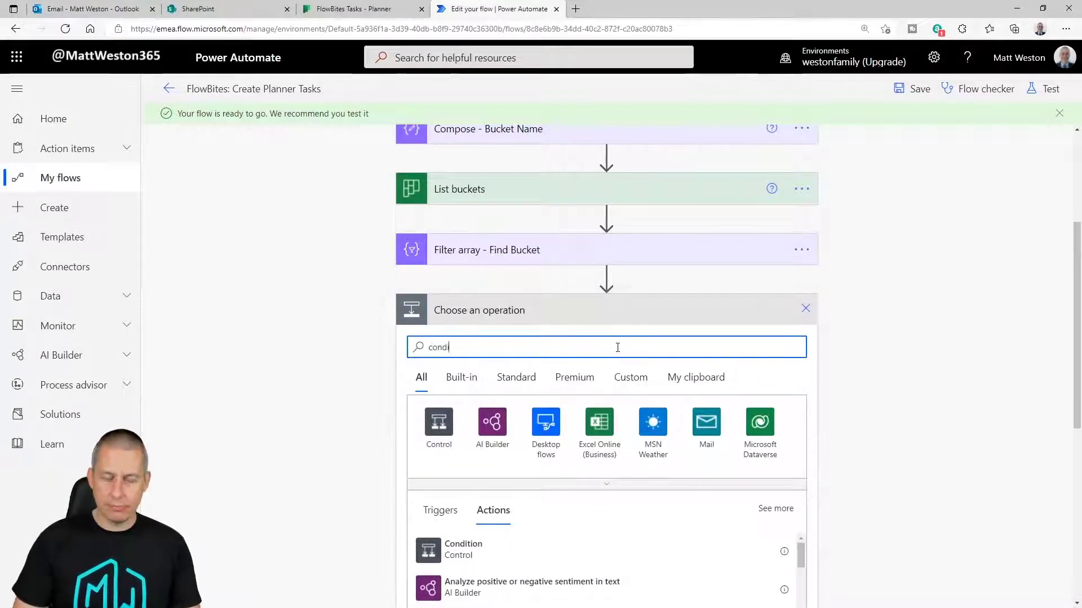
{"action": "type", "text": "tion"}
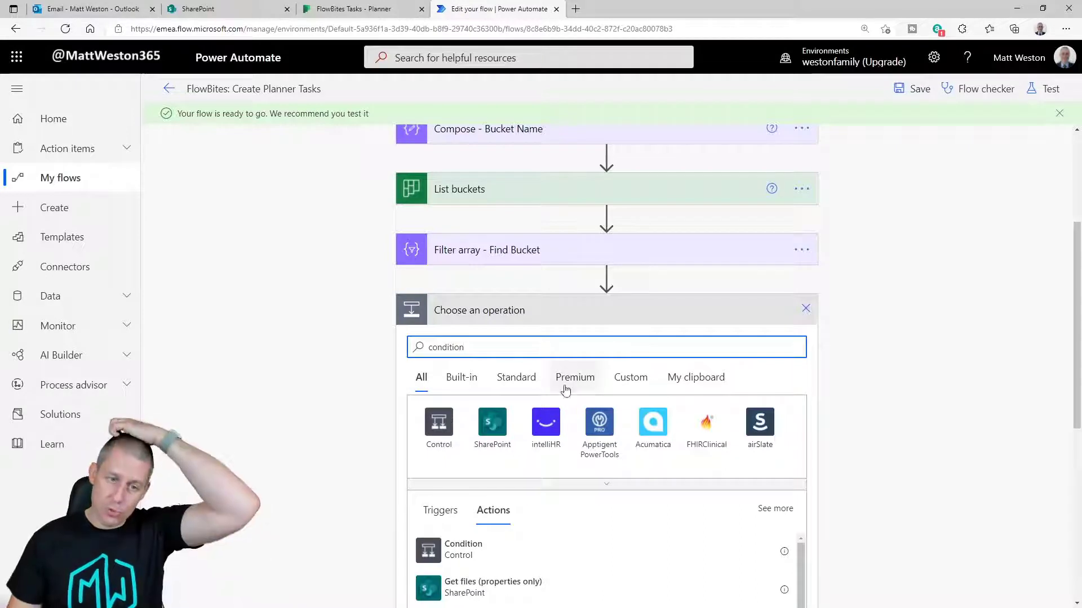
{"action": "left_click", "coordinate": [510, 558]}
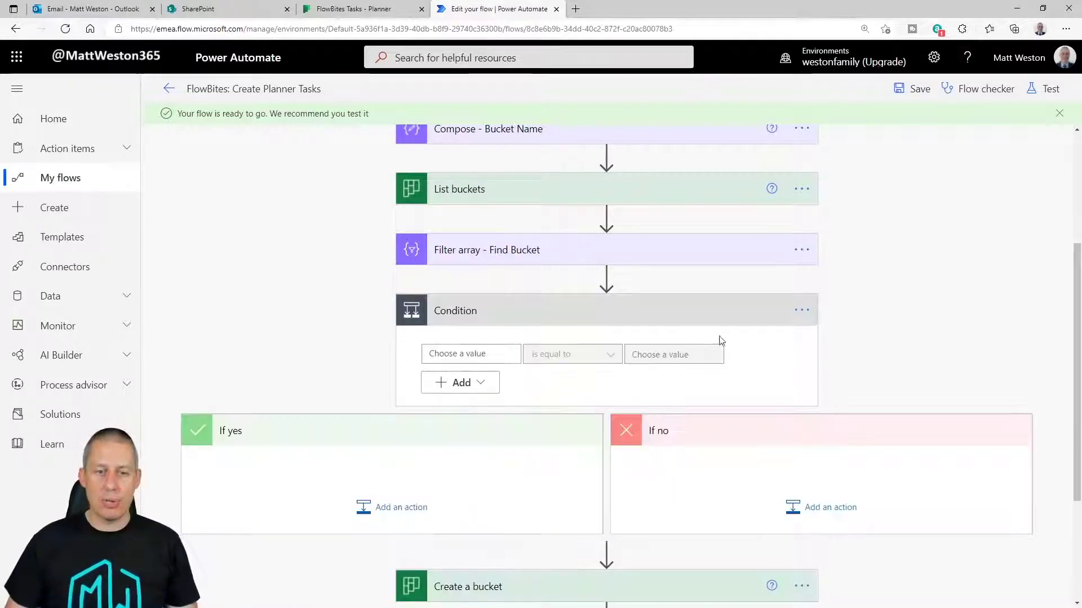
- Set the first operand of the Condition to the expression length(body('Filter_array_-_Find_Bucket'))
{"action": "left_click", "coordinate": [492, 355]}
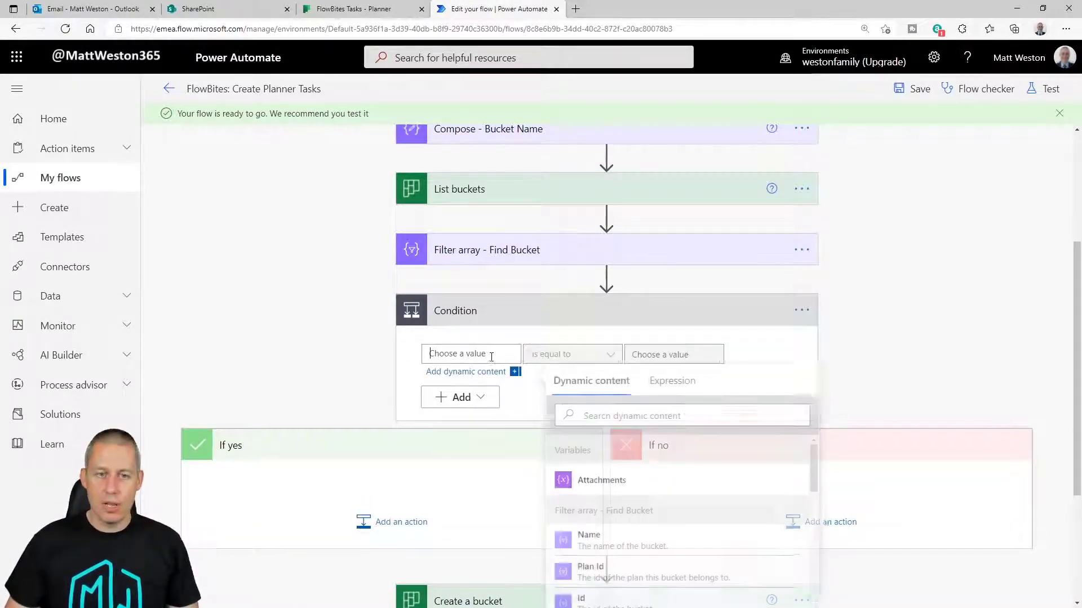
{"action": "left_click", "coordinate": [734, 412]}
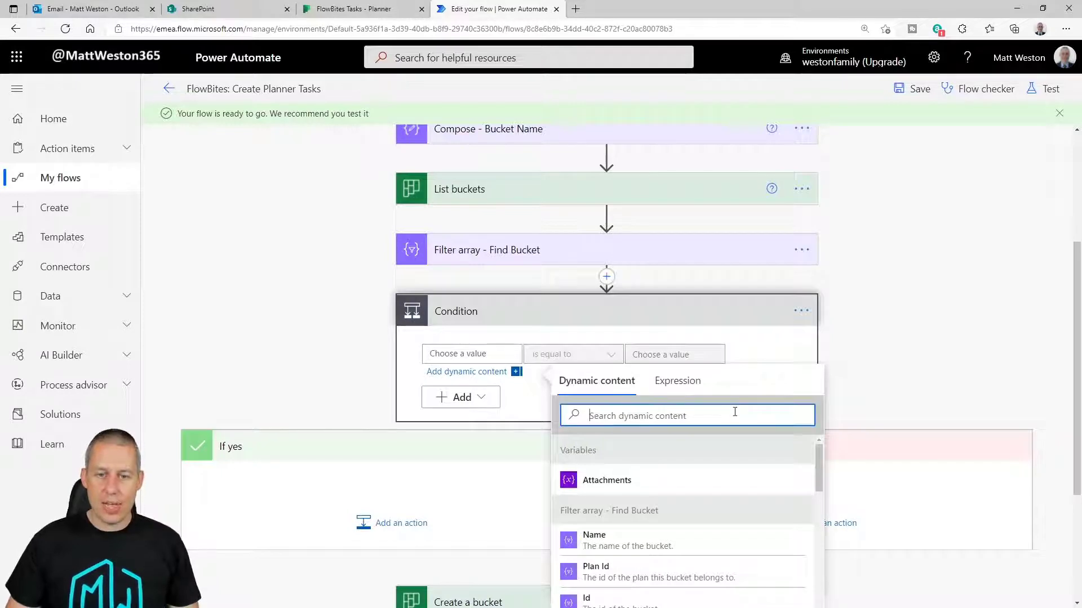
{"action": "scroll", "coordinate": [879, 401], "scroll_direction": "down", "scroll_amount": 1}
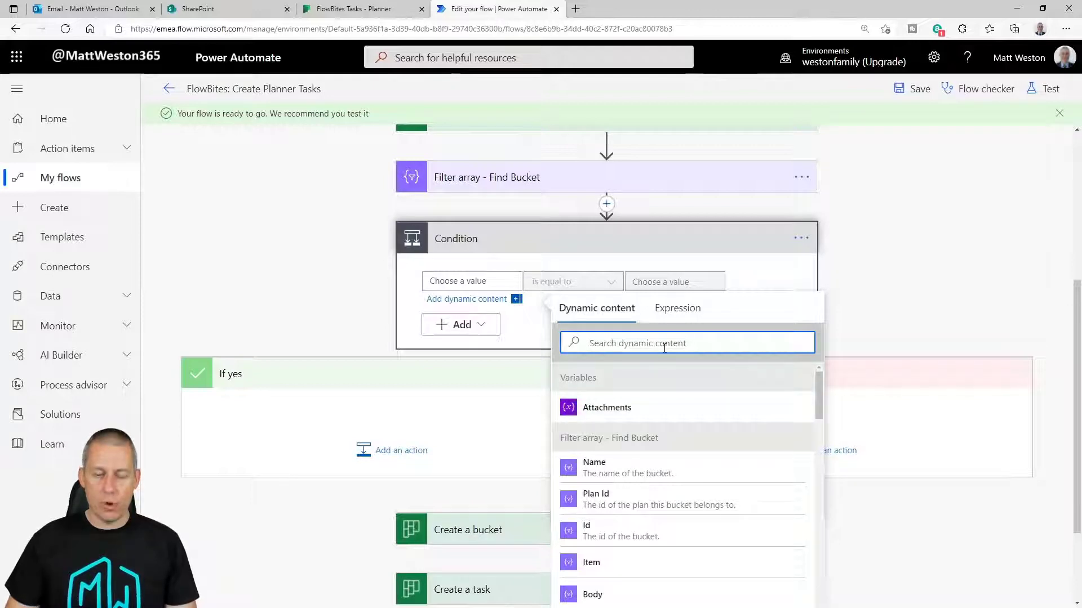
{"action": "left_click", "coordinate": [673, 309]}
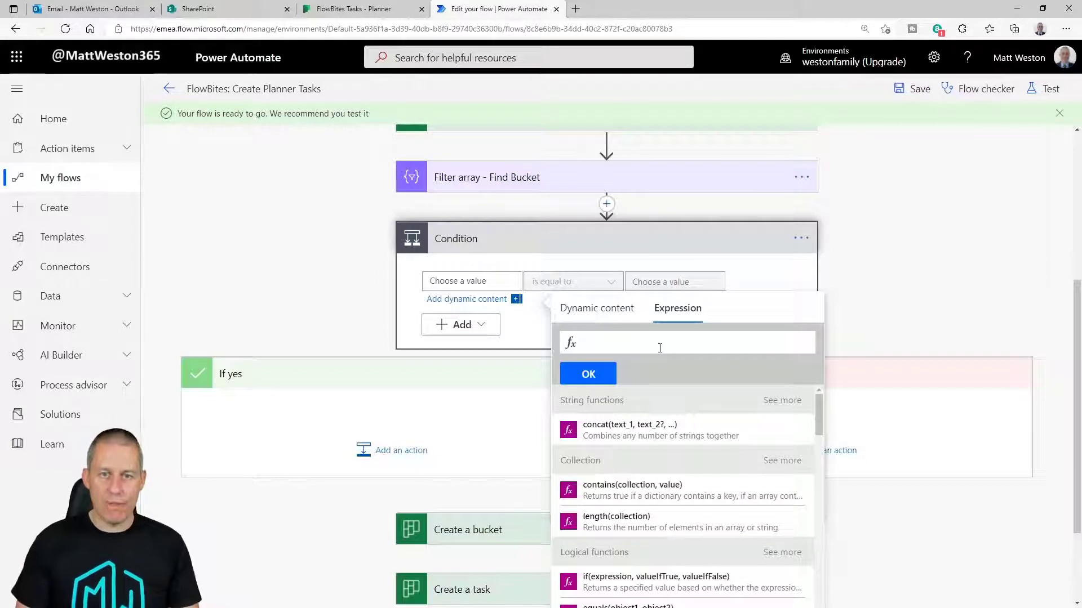
{"action": "type", "text": "length"}
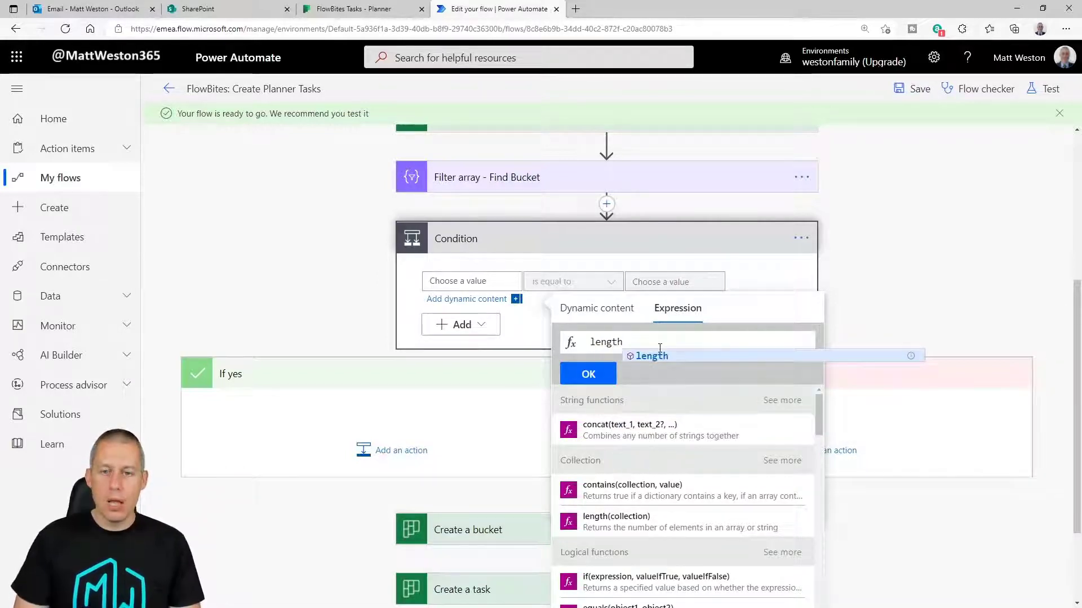
{"action": "type", "text": "("}
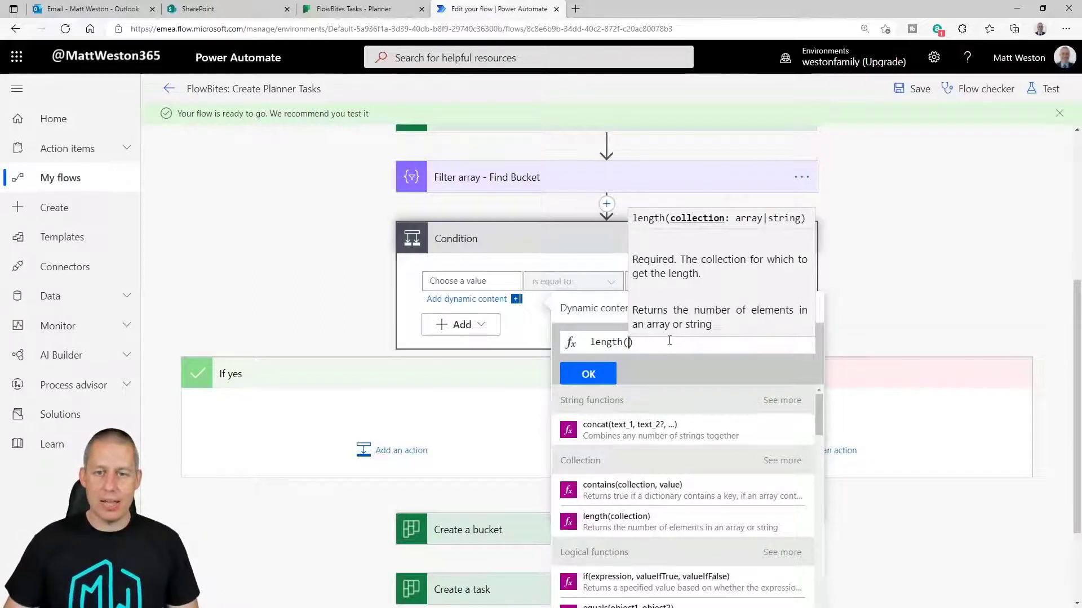
{"action": "left_click", "coordinate": [594, 309]}
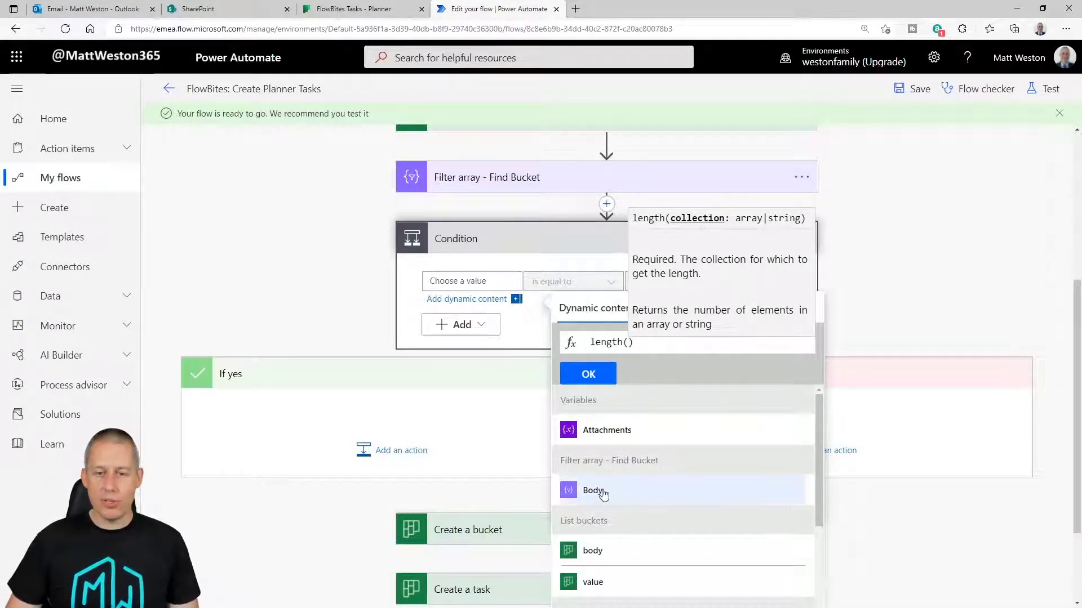
{"action": "left_click", "coordinate": [674, 496]}
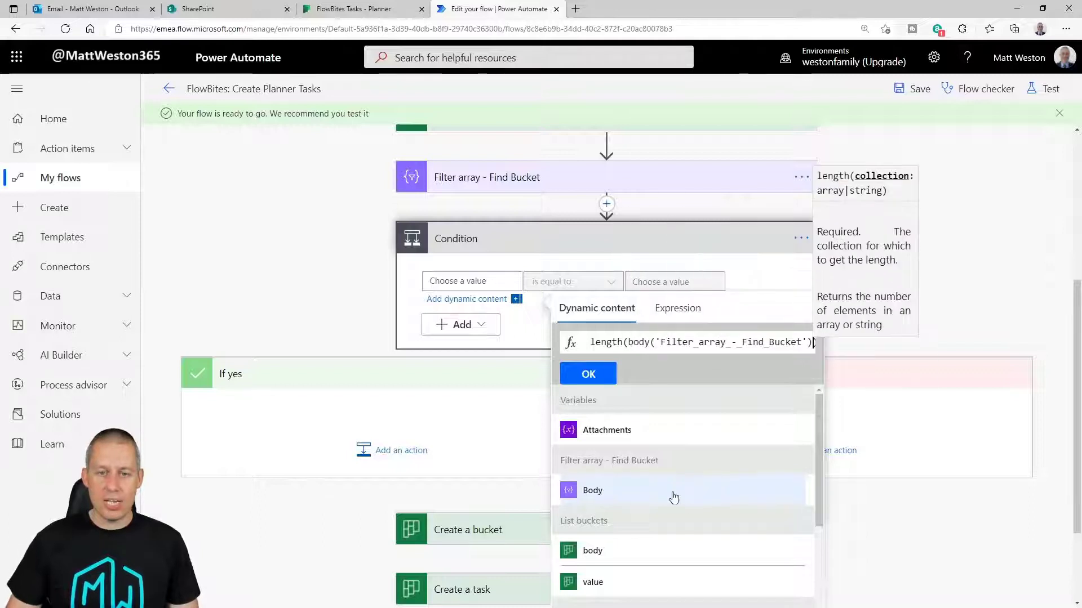
{"action": "left_click", "coordinate": [598, 375]}
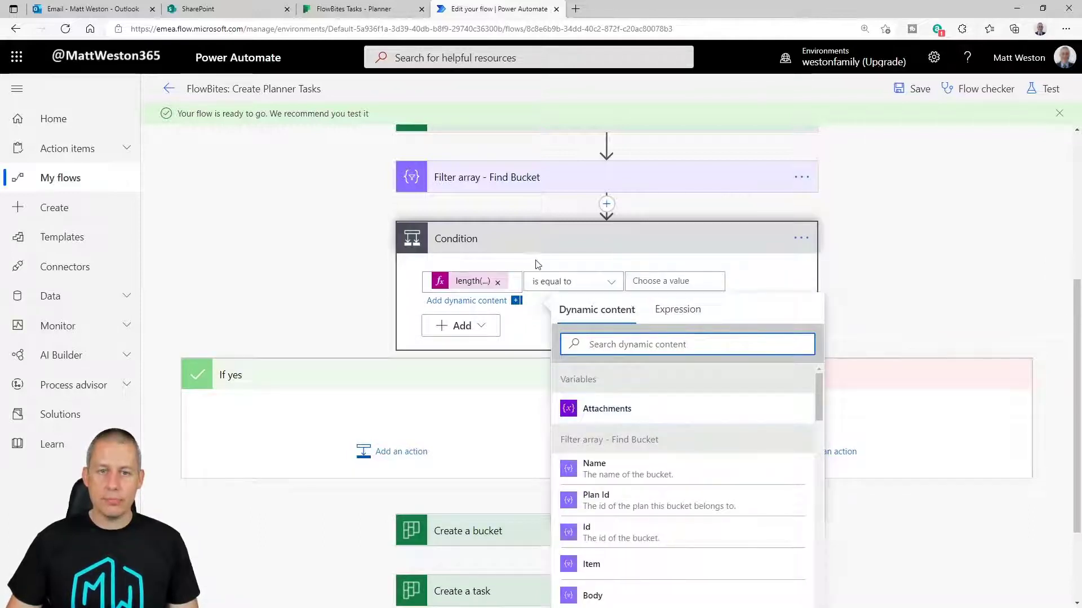
- Set the Condition's comparison value to 0 and move the Create a bucket action into the If yes branch
{"action": "left_click", "coordinate": [743, 270]}
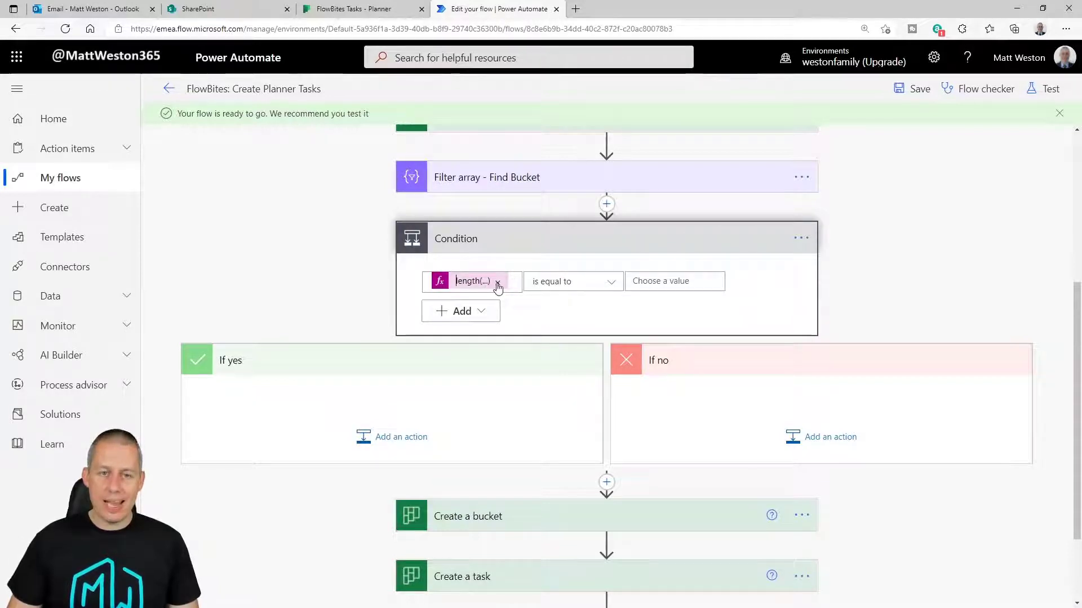
{"action": "left_click", "coordinate": [675, 282]}
{"action": "type", "text": "0"}
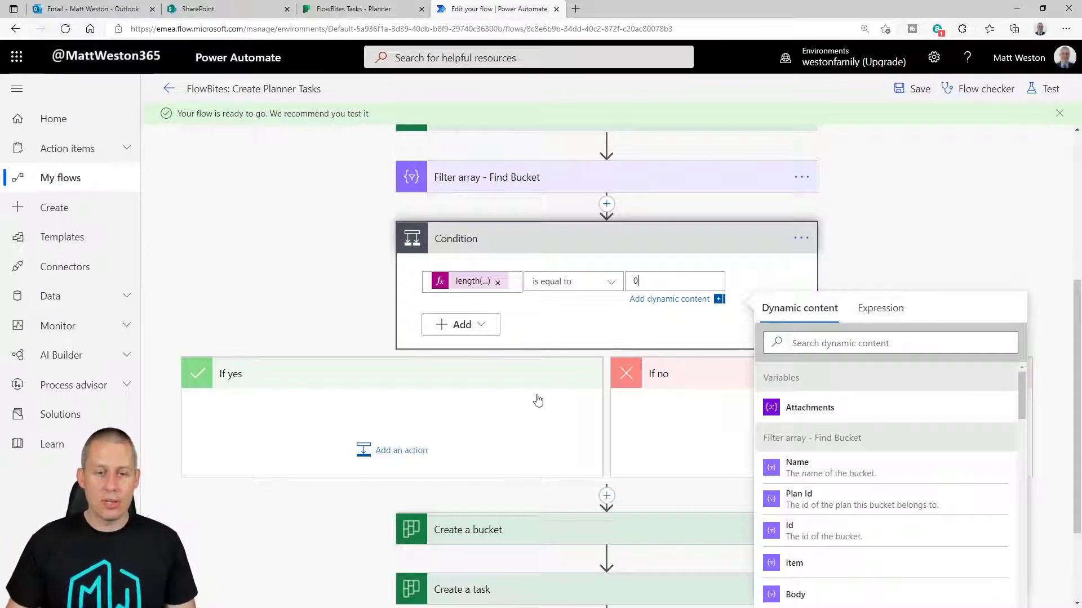
{"action": "left_click_drag", "start_coordinate": [548, 536], "coordinate": [366, 414]}
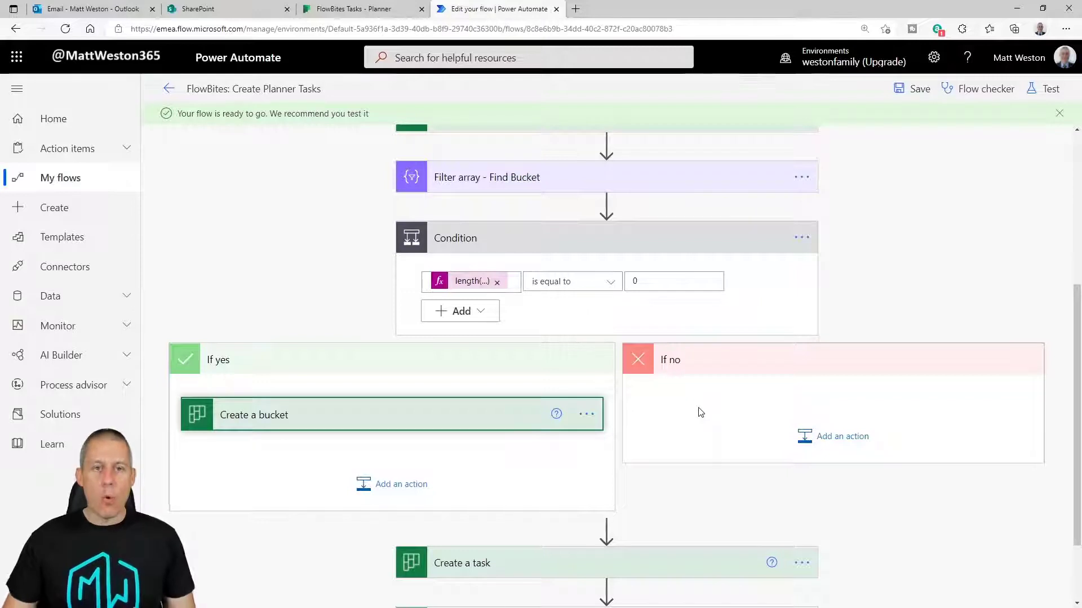
- Rename the Condition control to 'Condition - Bucket Exists'
{"action": "left_click", "coordinate": [802, 238]}
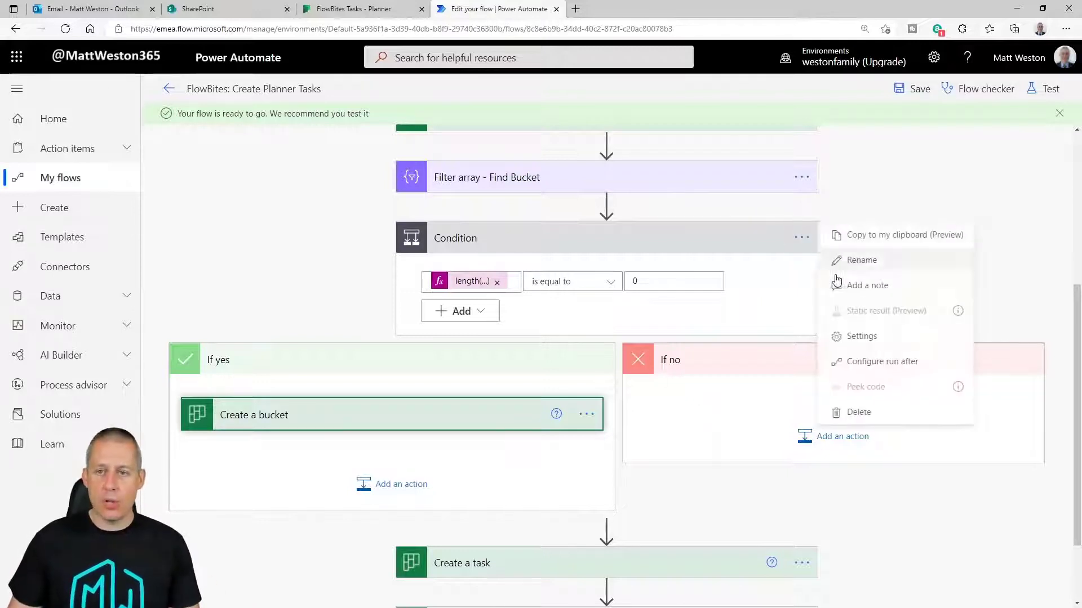
{"action": "left_click", "coordinate": [862, 260]}
{"action": "left_click", "coordinate": [572, 247]}
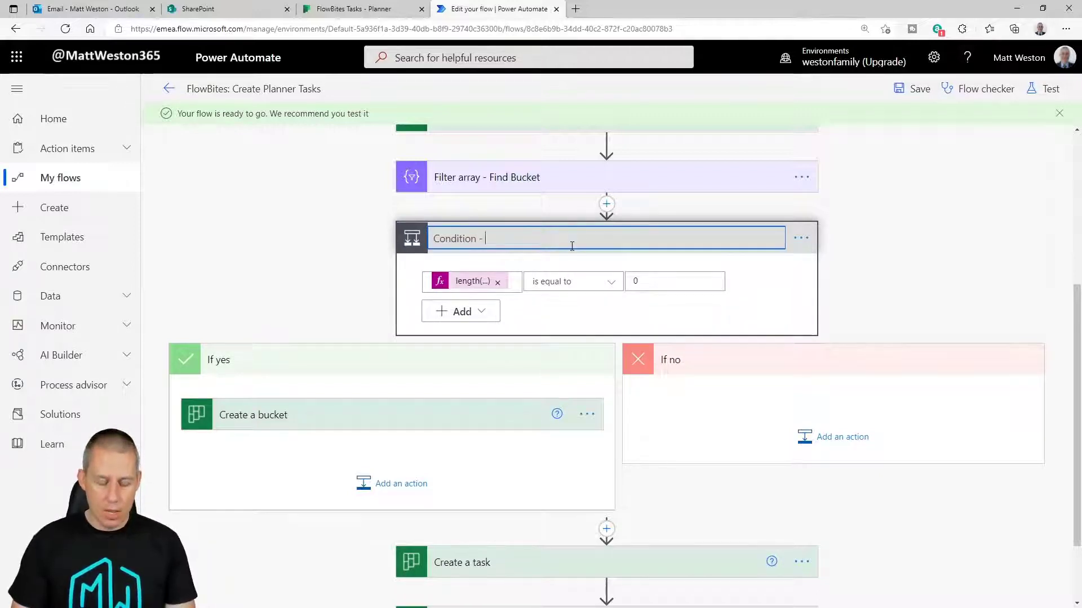
{"action": "key", "text": "BackSpace"}
{"action": "key", "text": "BackSpace"}
{"action": "key", "text": "BackSpace"}
{"action": "type", "text": "Bucket Exists"}
{"action": "key", "text": "Return"}
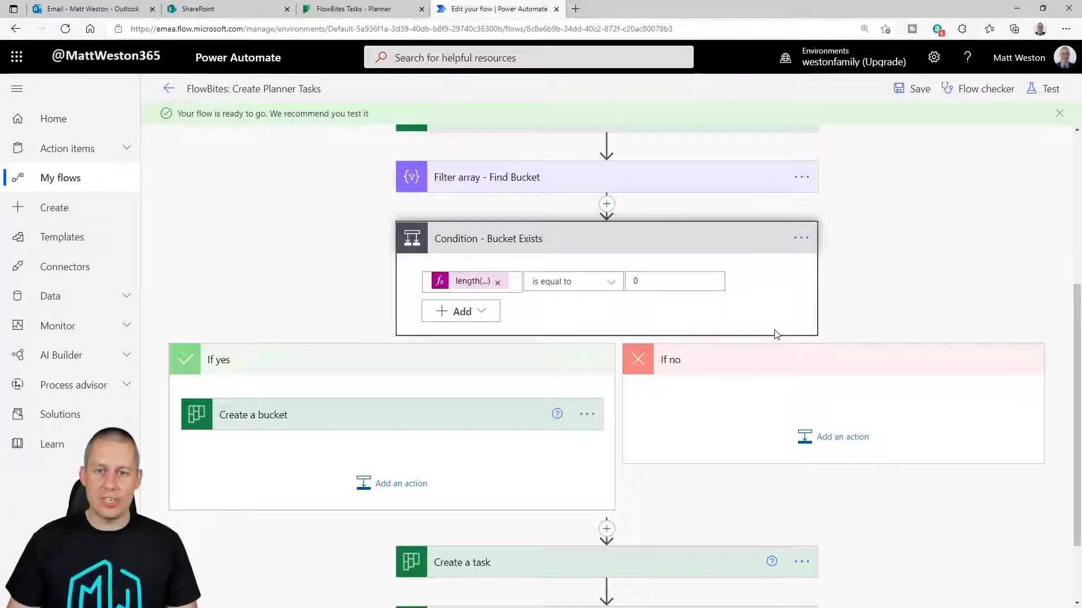
{"action": "scroll", "coordinate": [775, 335], "scroll_direction": "up", "scroll_amount": 3}
{"action": "left_click", "coordinate": [607, 228]}
{"action": "left_click", "coordinate": [597, 248]}
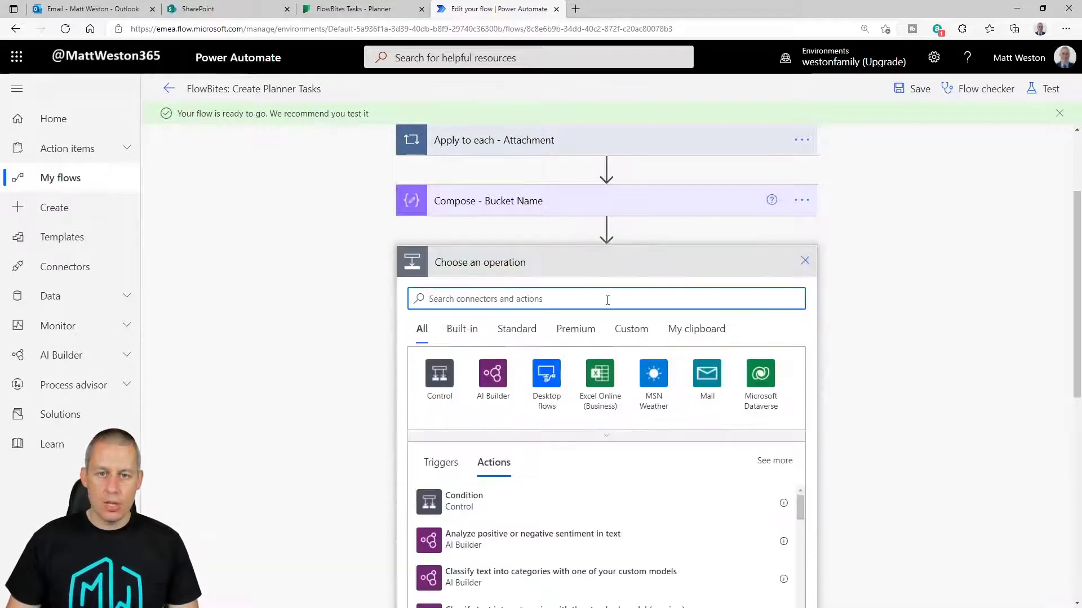
{"action": "type", "text": "initia"}
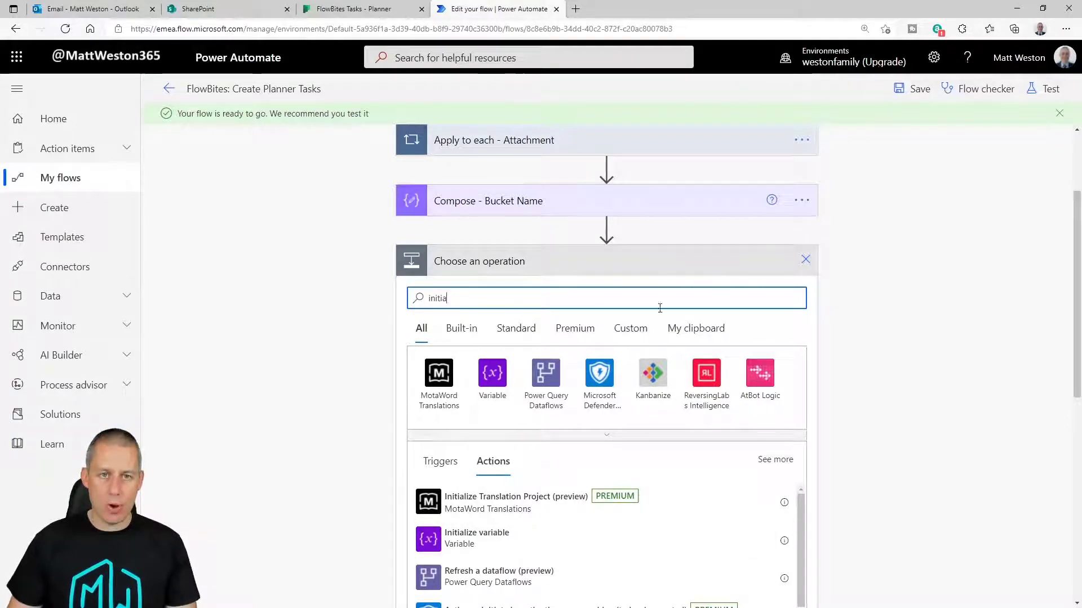
{"action": "left_click", "coordinate": [805, 260]}
- Insert an Initialize variable action between Initialize variable - Attachments and Apply to each - Attachment
{"action": "scroll", "coordinate": [620, 304], "scroll_direction": "up", "scroll_amount": 2}
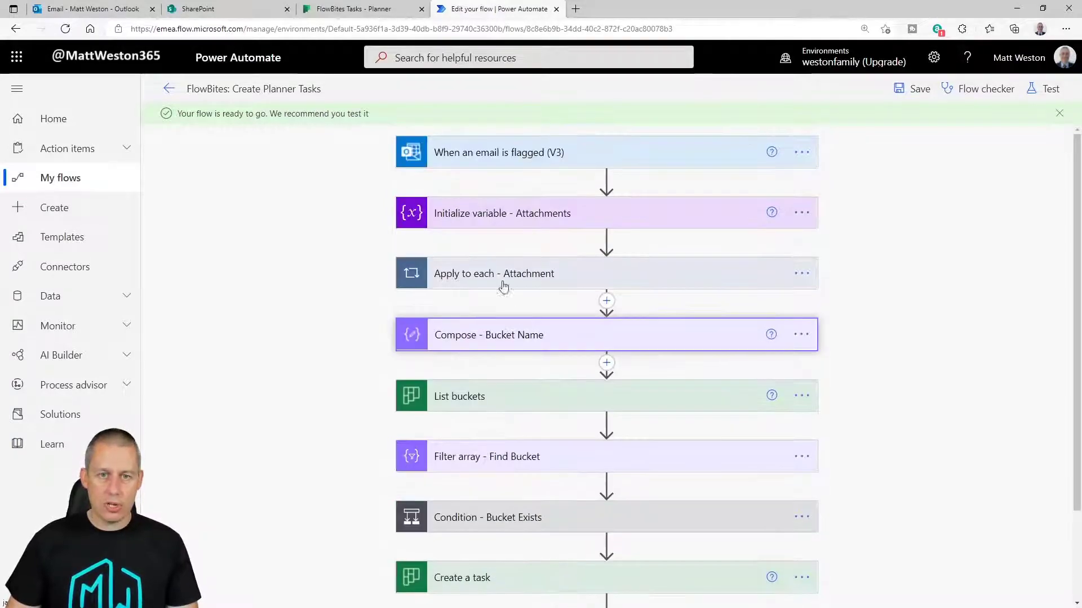
{"action": "left_click", "coordinate": [607, 240]}
{"action": "left_click", "coordinate": [590, 262]}
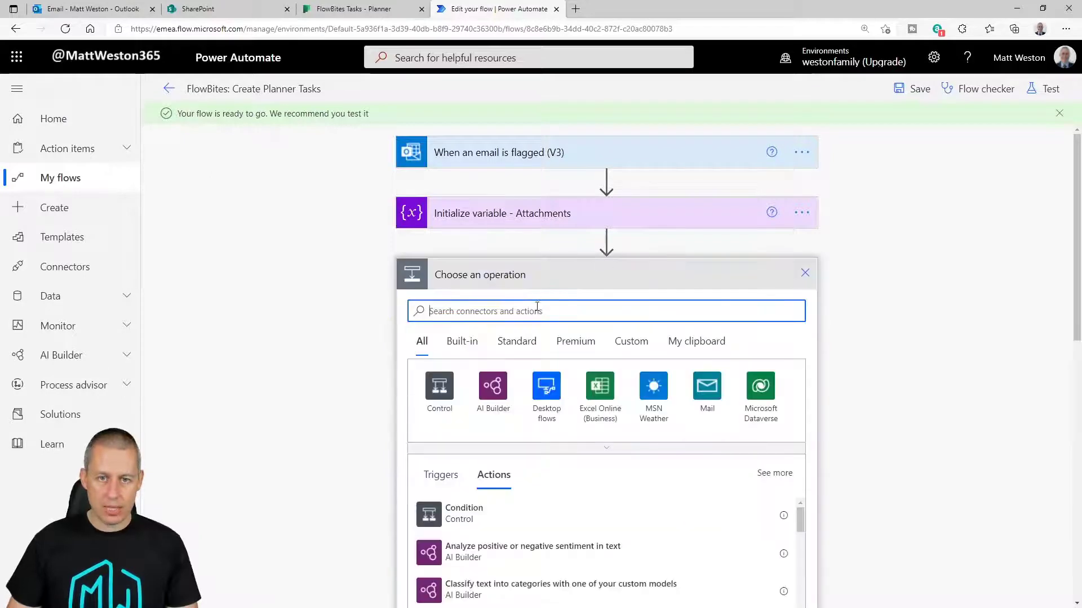
{"action": "type", "text": "Init"}
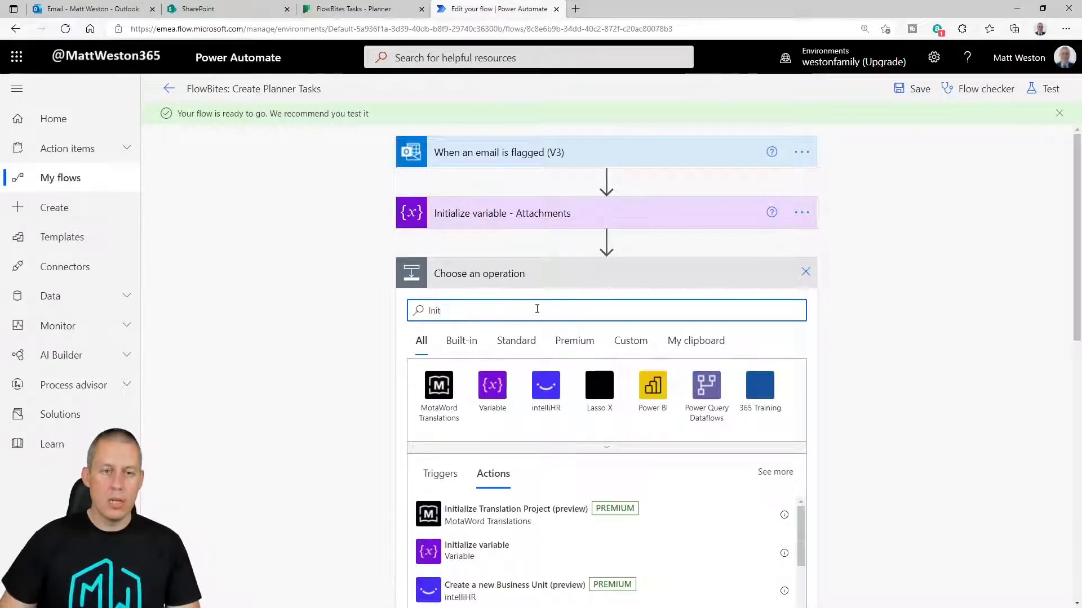
{"action": "left_click", "coordinate": [476, 549]}
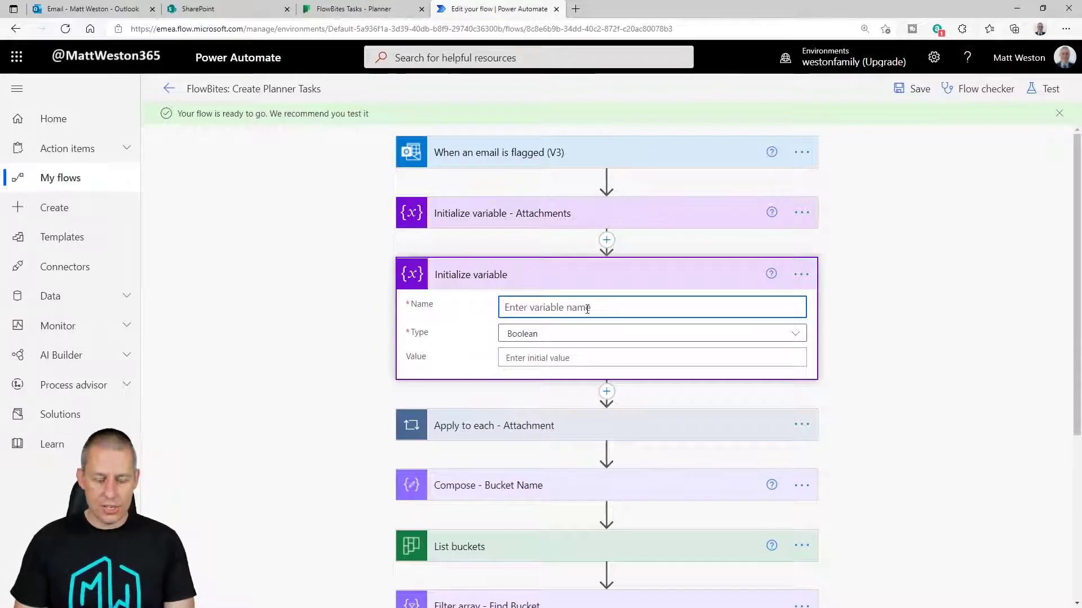
- Name the new variable 'Bucket ID' and set its type to String
{"action": "type", "text": "Bucket ID"}
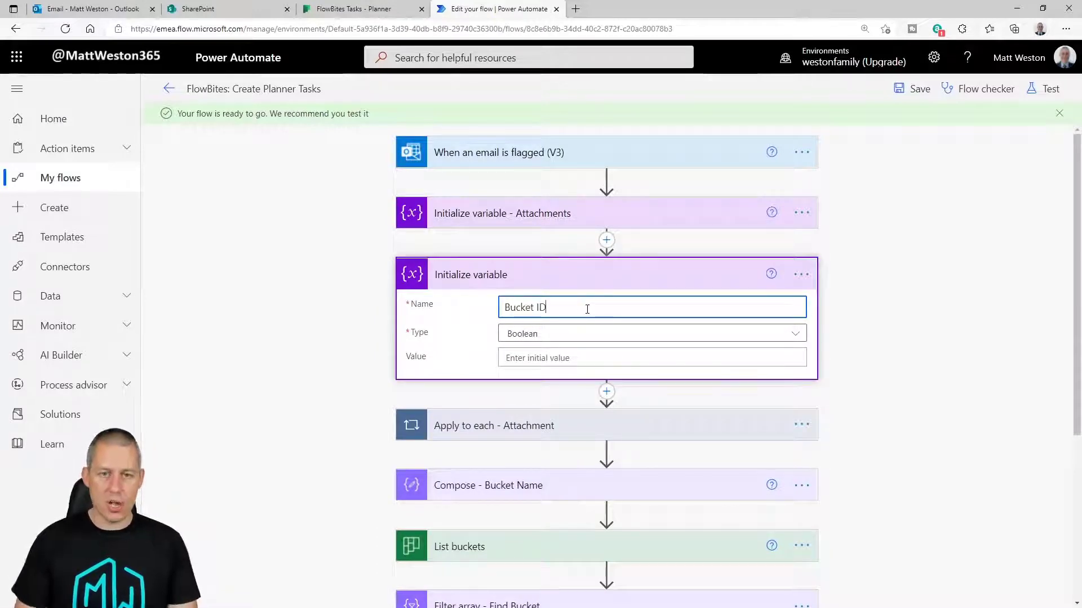
{"action": "left_click", "coordinate": [572, 337]}
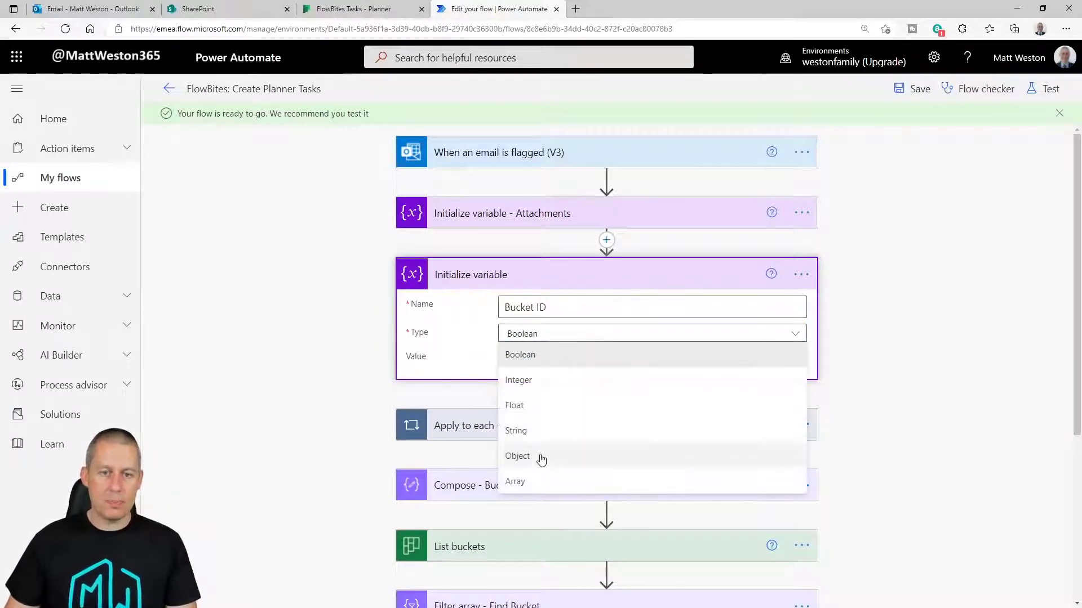
{"action": "left_click", "coordinate": [546, 432]}
- Rename the new Initialize variable action to 'Initialize variable - Bucket ID' and collapse it
{"action": "left_click", "coordinate": [802, 274]}
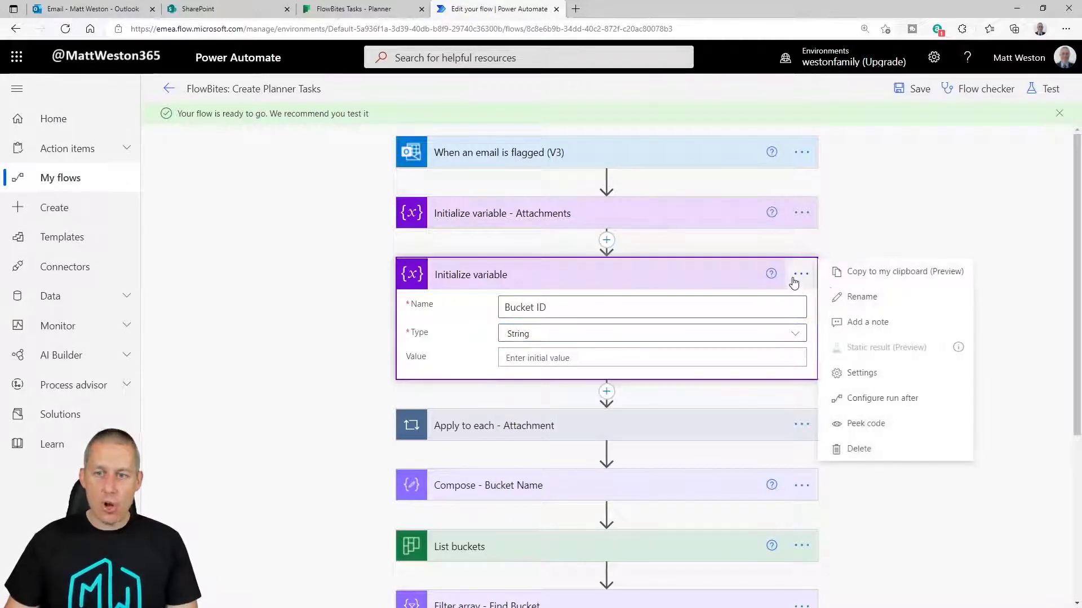
{"action": "left_click", "coordinate": [859, 298]}
{"action": "left_click", "coordinate": [576, 275]}
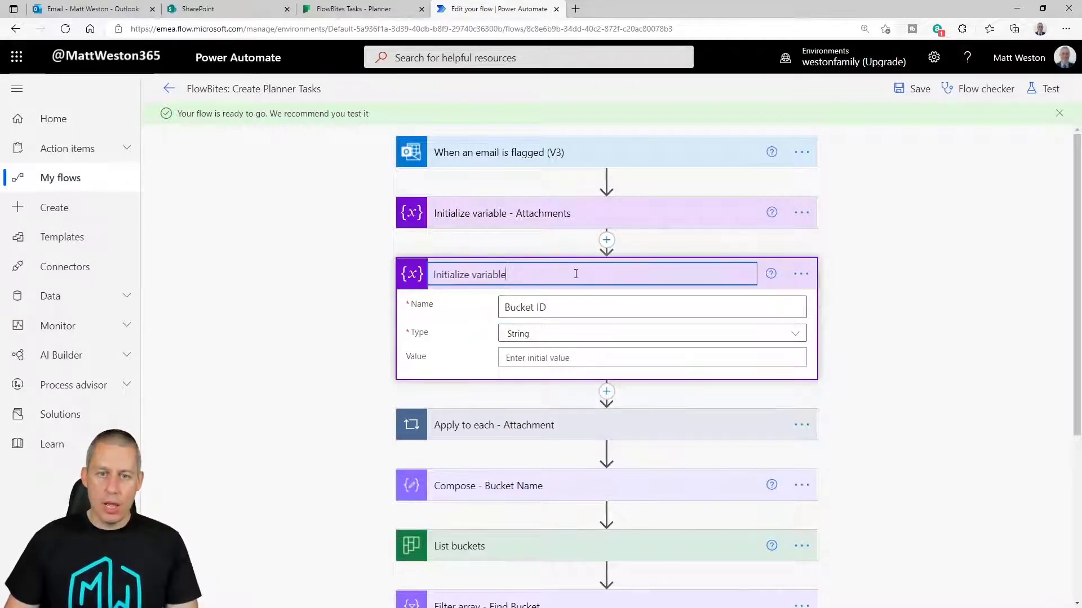
{"action": "type", "text": "- "}
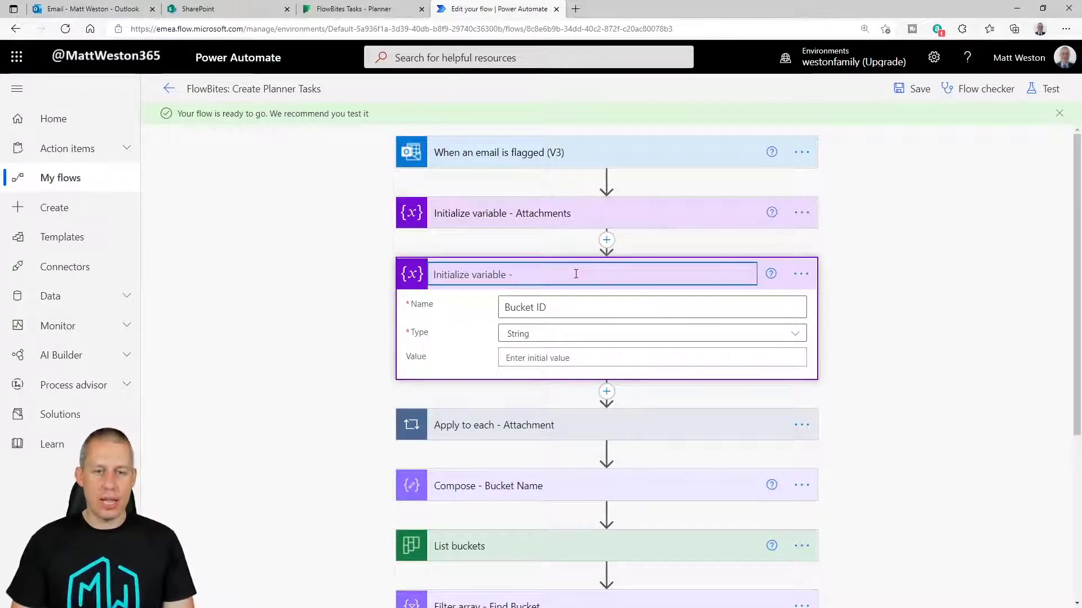
{"action": "type", "text": "Bucket iD"}
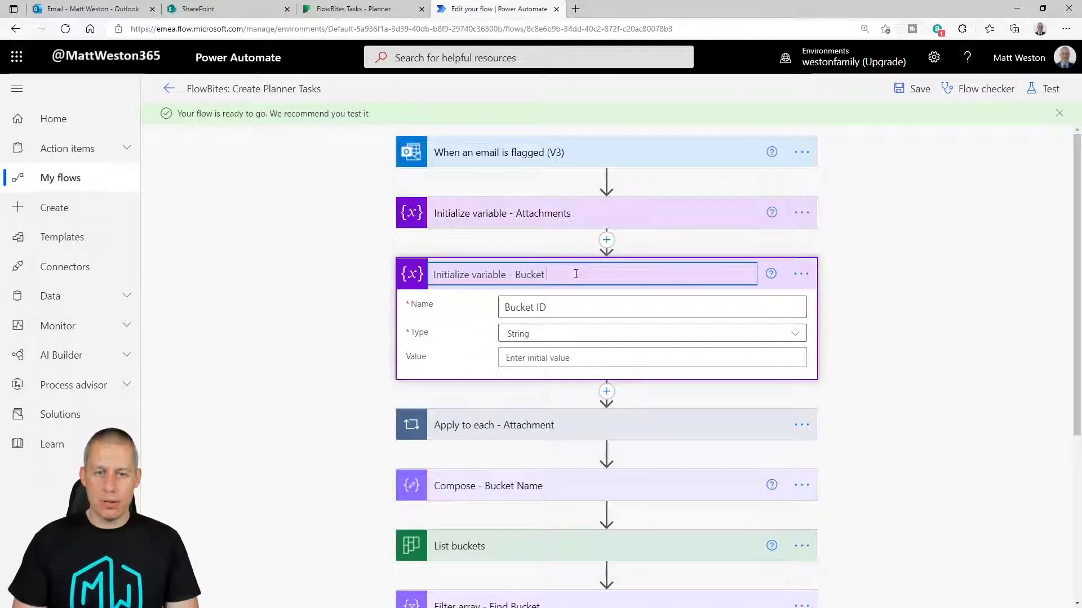
{"action": "key", "text": "BackSpace"}
{"action": "key", "text": "BackSpace"}
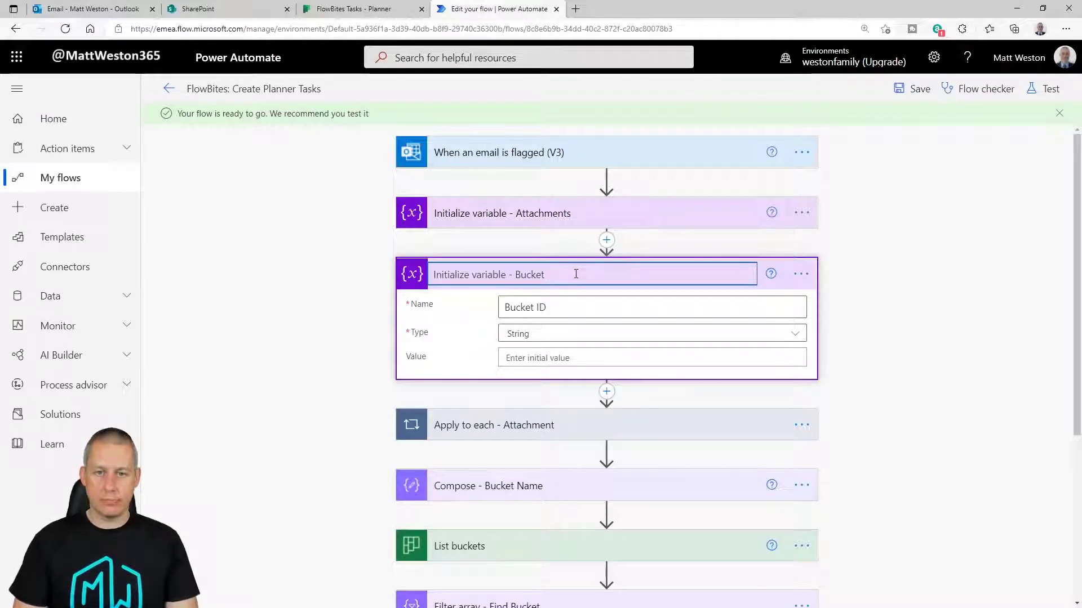
{"action": "key", "text": "Return"}
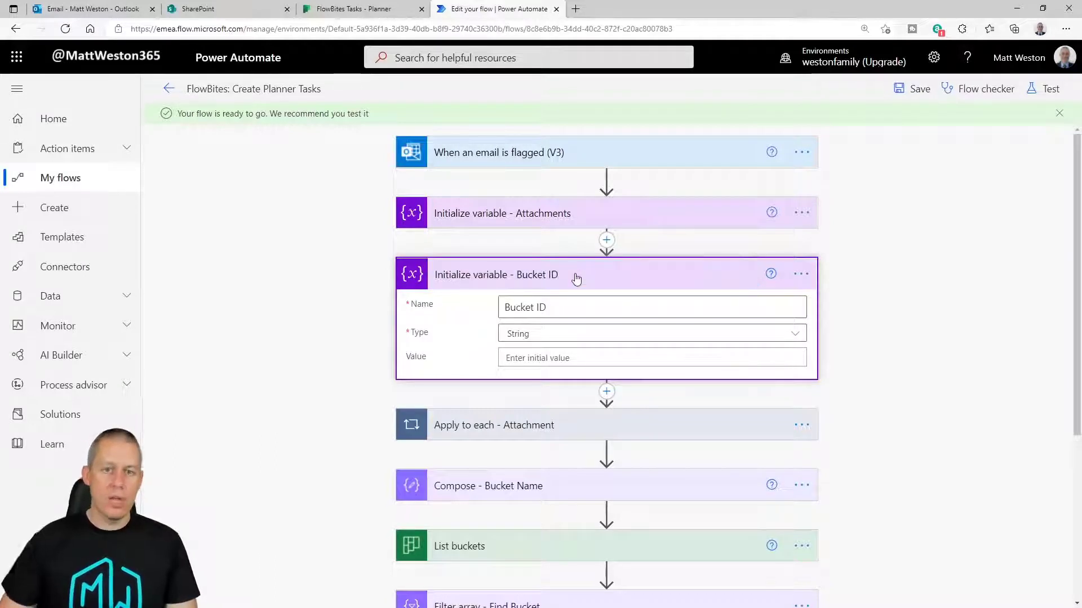
{"action": "left_click", "coordinate": [633, 275]}
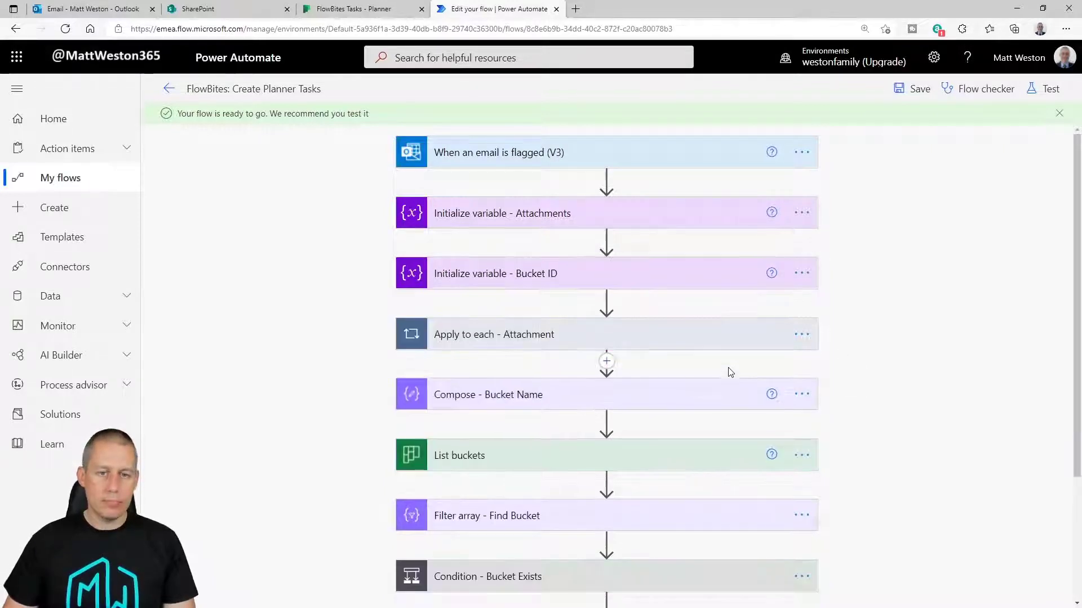
- Add a Set variable action after Create a bucket in the If yes branch of Condition - Bucket Exists
{"action": "scroll", "coordinate": [729, 370], "scroll_direction": "down", "scroll_amount": 3}
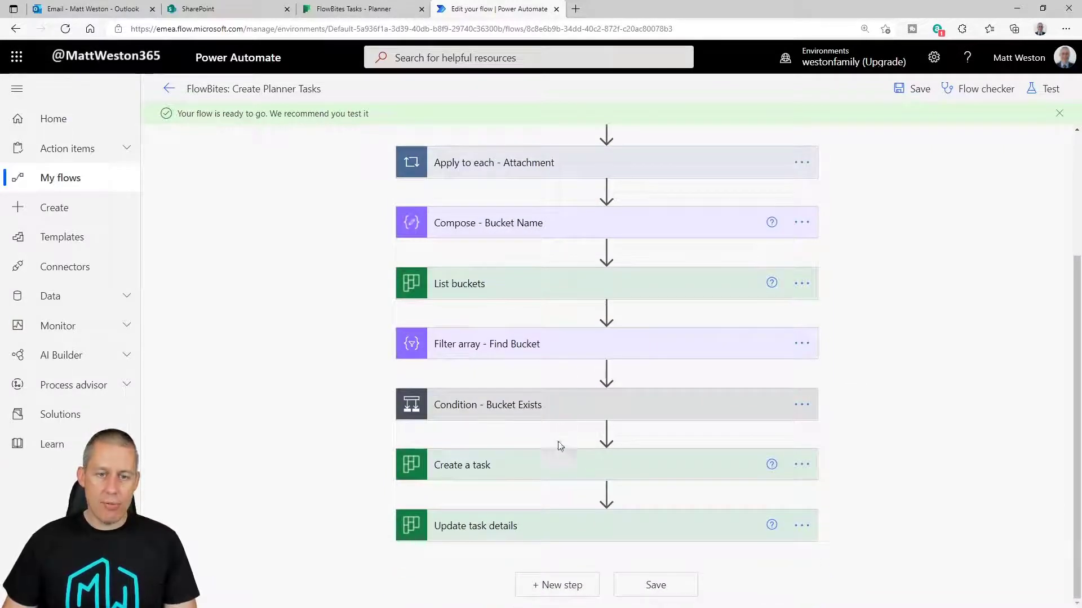
{"action": "left_click", "coordinate": [546, 416]}
{"action": "scroll", "coordinate": [826, 434], "scroll_direction": "down", "scroll_amount": 4}
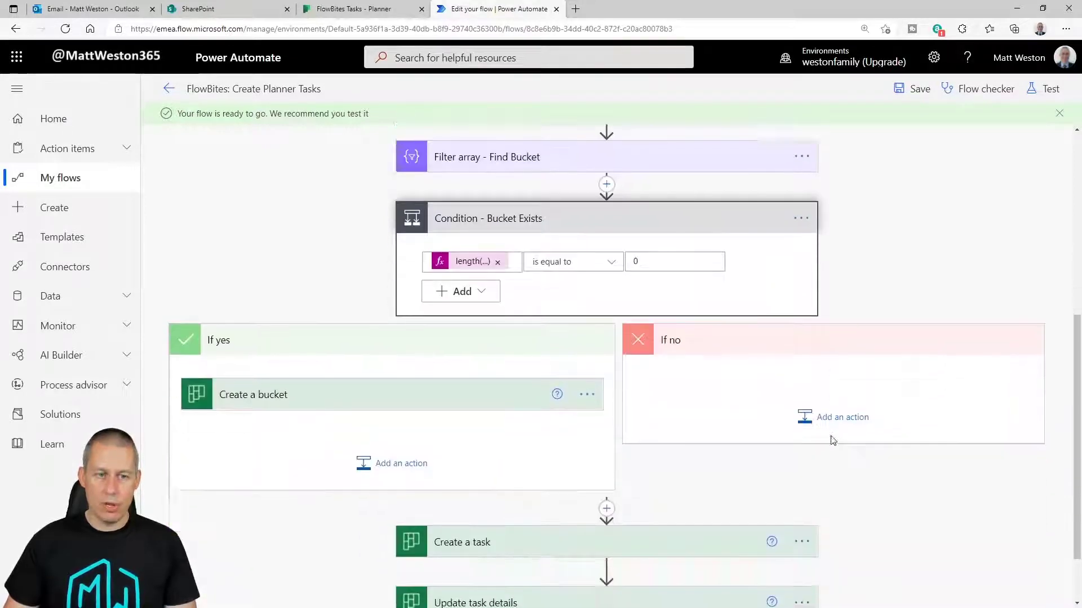
{"action": "left_click", "coordinate": [380, 434]}
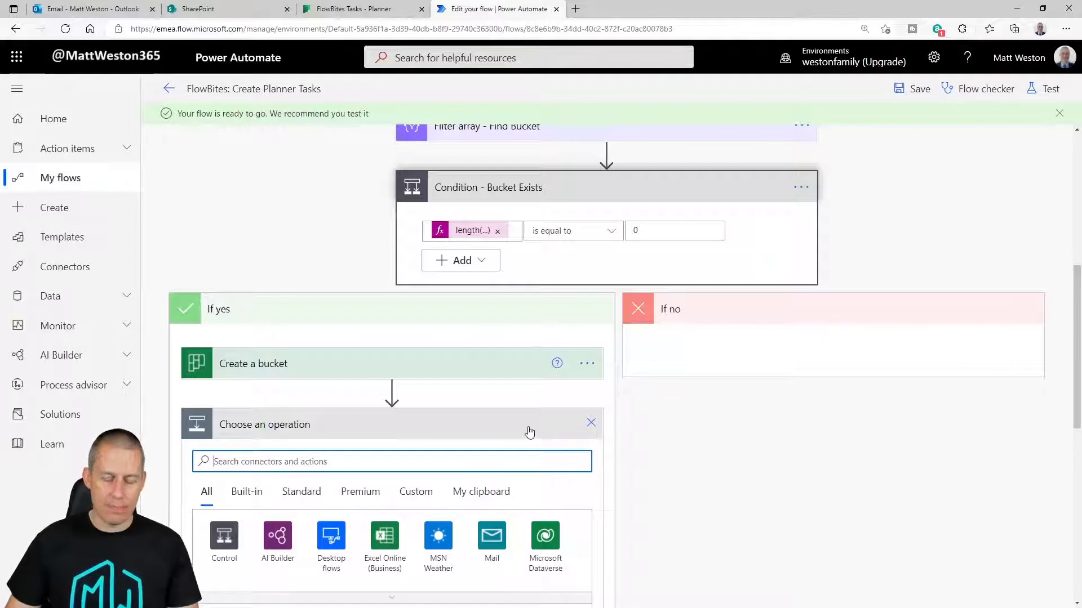
{"action": "type", "text": "set var"}
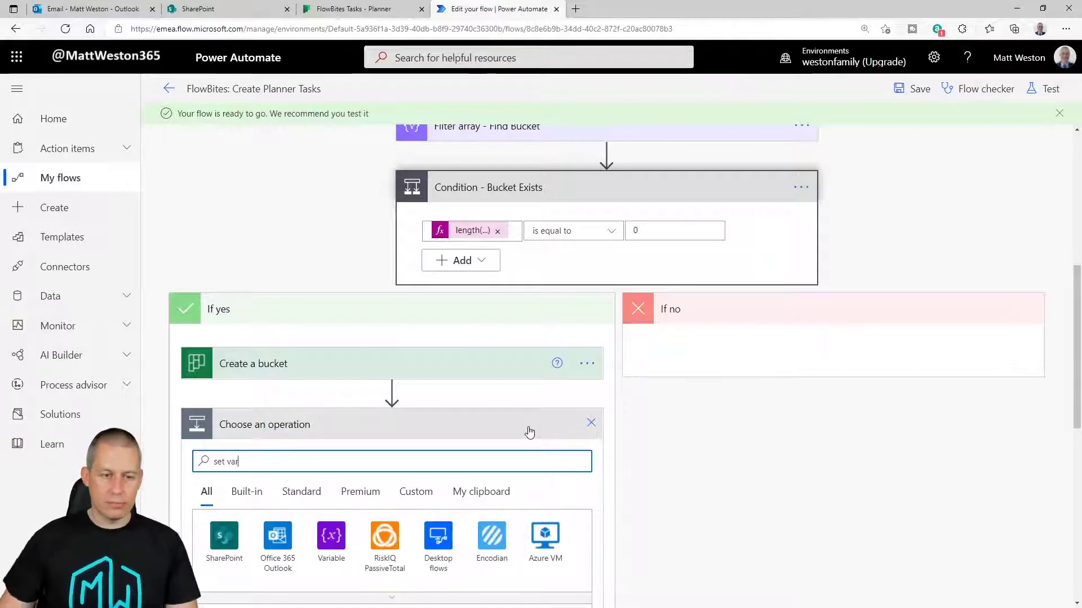
{"action": "scroll", "coordinate": [655, 440], "scroll_direction": "down", "scroll_amount": 2}
{"action": "scroll", "coordinate": [655, 440], "scroll_direction": "down", "scroll_amount": 1}
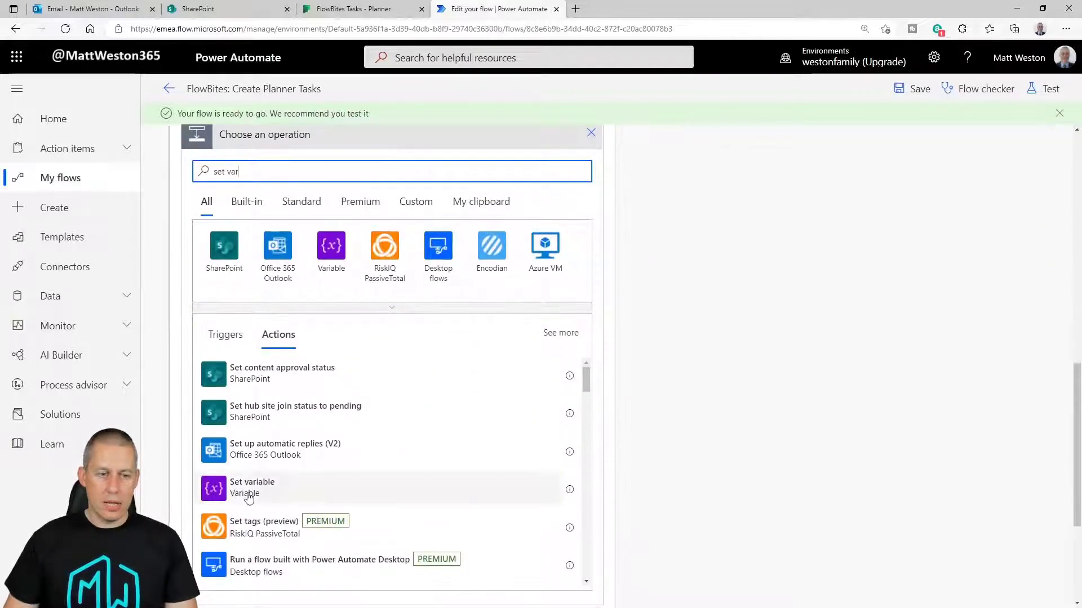
{"action": "left_click", "coordinate": [246, 492]}
- Set the new action's variable to Bucket ID and its value to the Id output of Create a bucket
{"action": "left_click", "coordinate": [343, 288]}
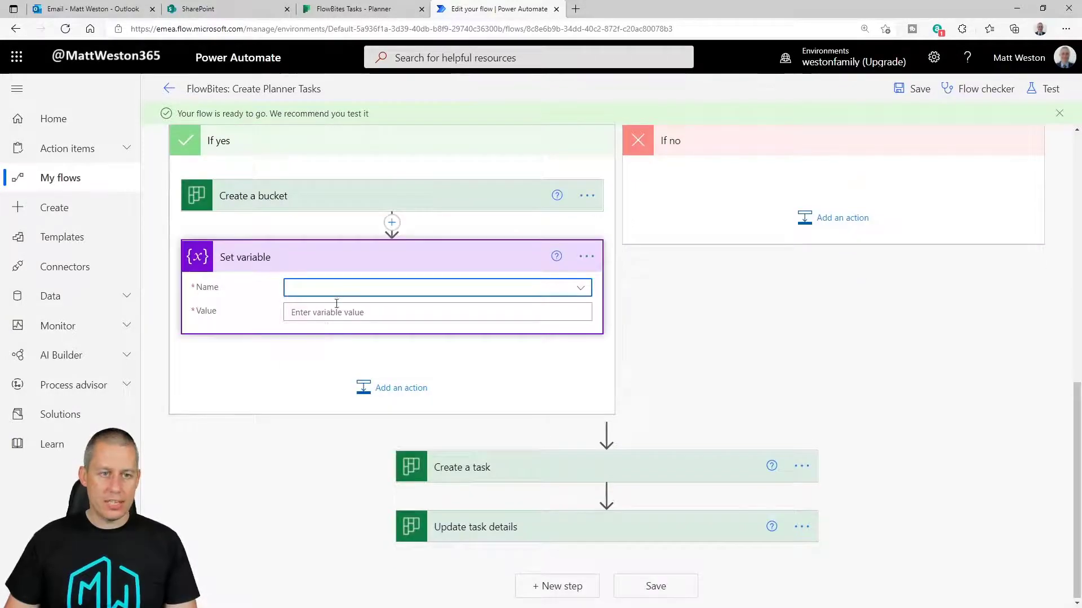
{"action": "left_click", "coordinate": [317, 338]}
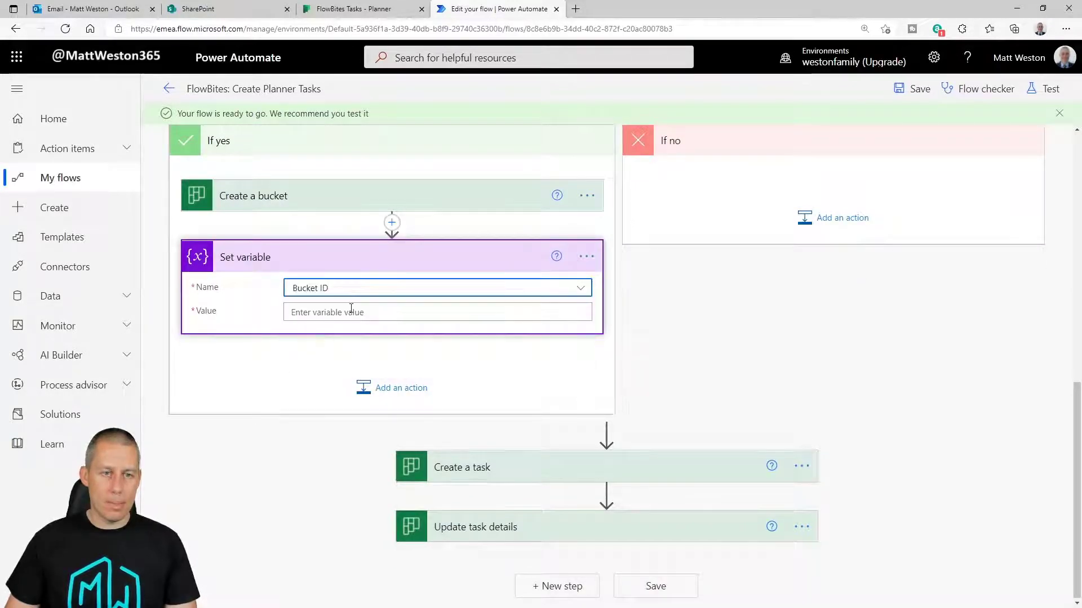
{"action": "left_click", "coordinate": [357, 312]}
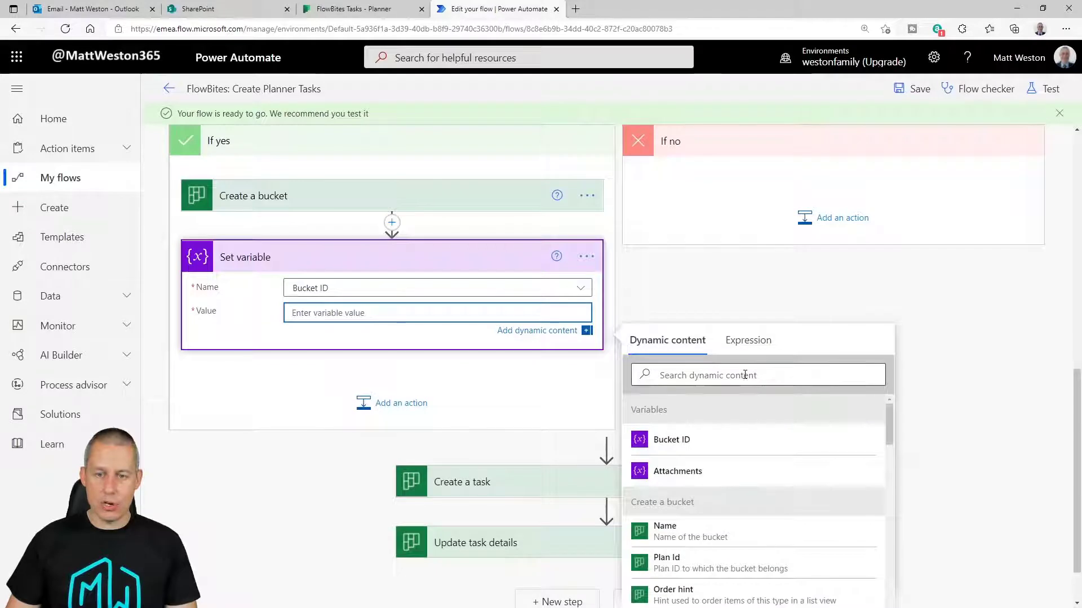
{"action": "scroll", "coordinate": [963, 470], "scroll_direction": "down", "scroll_amount": 1}
{"action": "scroll", "coordinate": [877, 445], "scroll_direction": "down", "scroll_amount": 1}
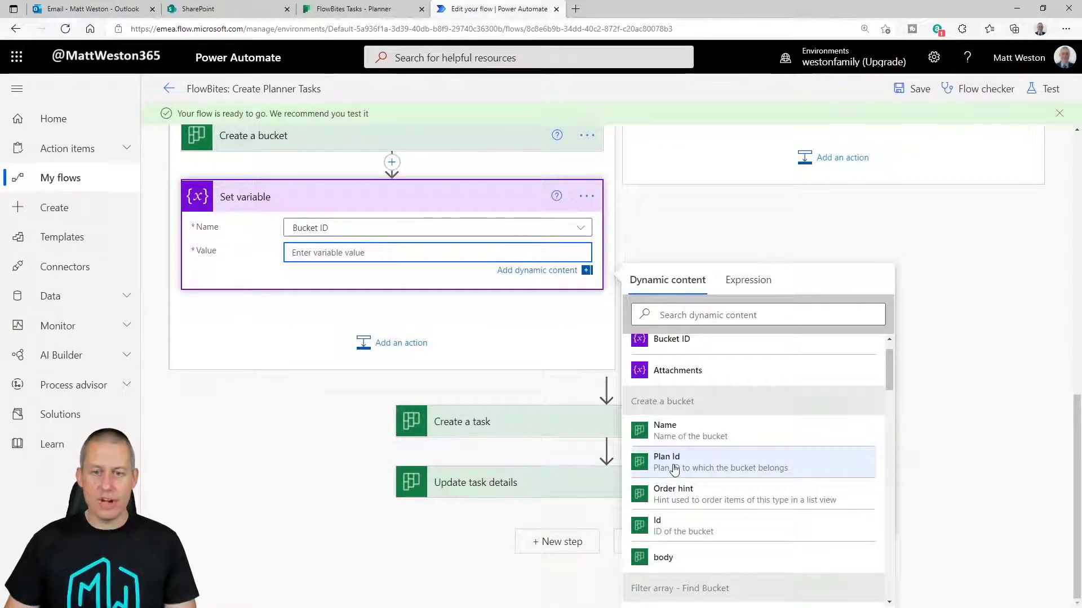
{"action": "left_click", "coordinate": [746, 532]}
- Rename the Set variable action in the If yes branch to 'Set variable - New Bucket'
{"action": "left_click", "coordinate": [596, 199]}
{"action": "left_click", "coordinate": [587, 253]}
{"action": "left_click", "coordinate": [638, 273]}
{"action": "left_click", "coordinate": [335, 250]}
{"action": "type", "text": "- New "}
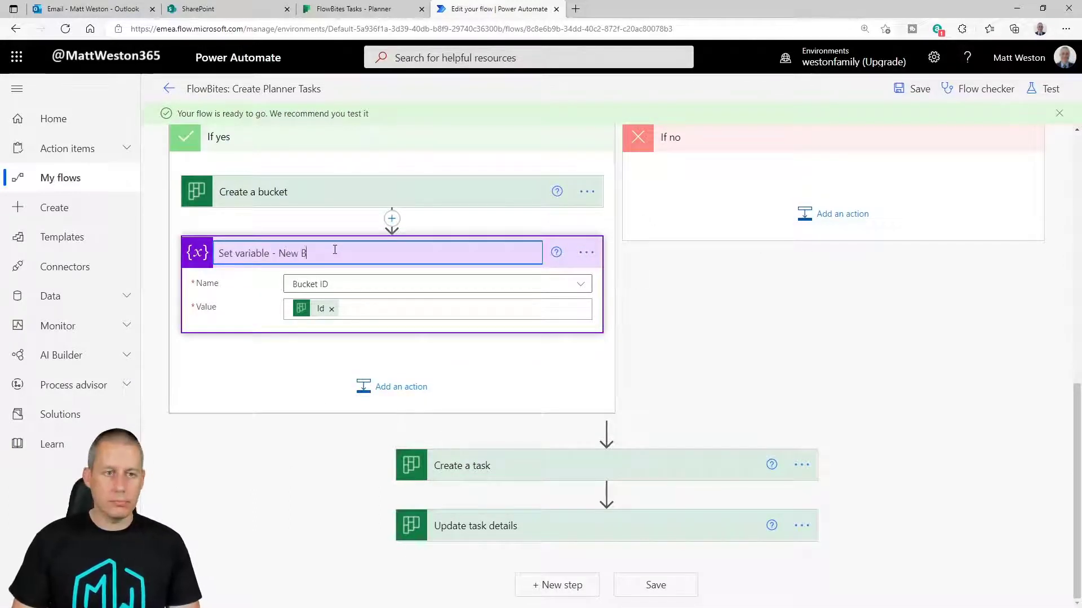
{"action": "type", "text": "Bucket"}
{"action": "key", "text": "Return"}
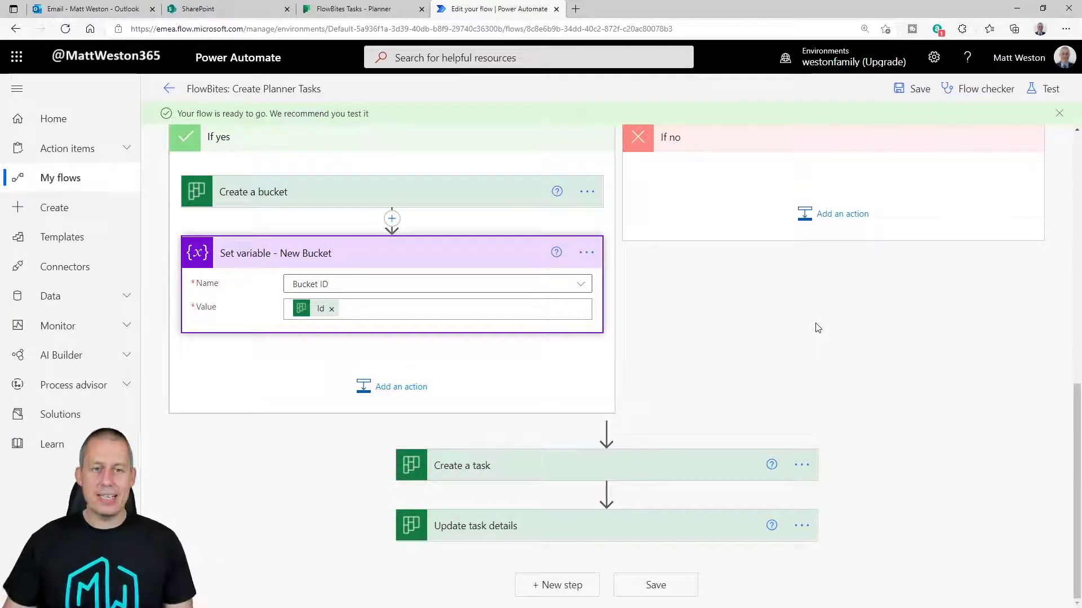
- Add a Set variable action to the If no branch of Condition - Bucket Exists
{"action": "scroll", "coordinate": [818, 328], "scroll_direction": "up", "scroll_amount": 1}
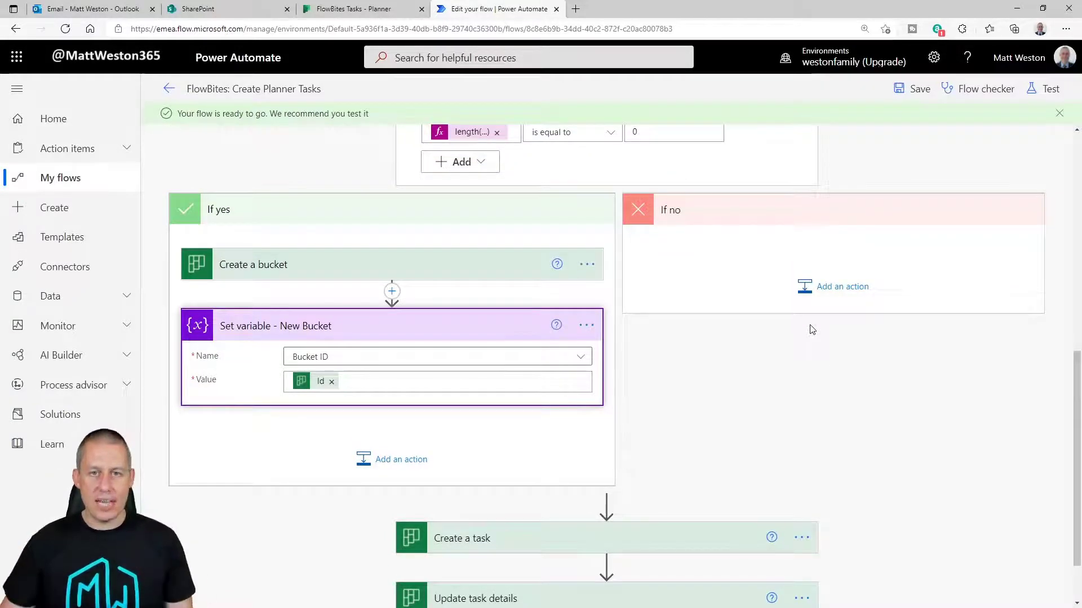
{"action": "scroll", "coordinate": [812, 330], "scroll_direction": "up", "scroll_amount": 1}
{"action": "scroll", "coordinate": [517, 191], "scroll_direction": "up", "scroll_amount": 1}
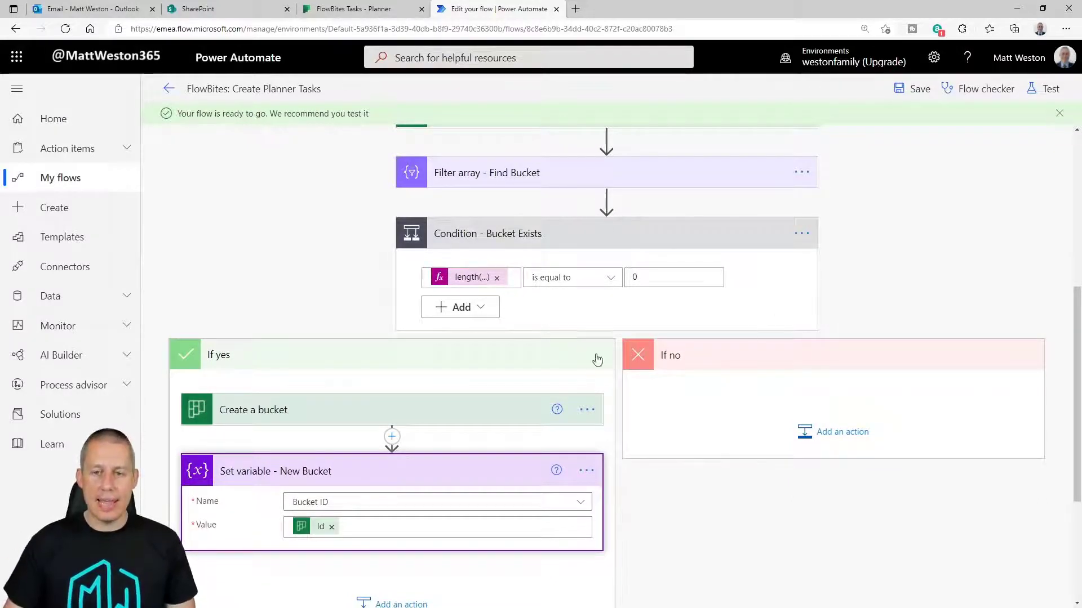
{"action": "left_click", "coordinate": [824, 430]}
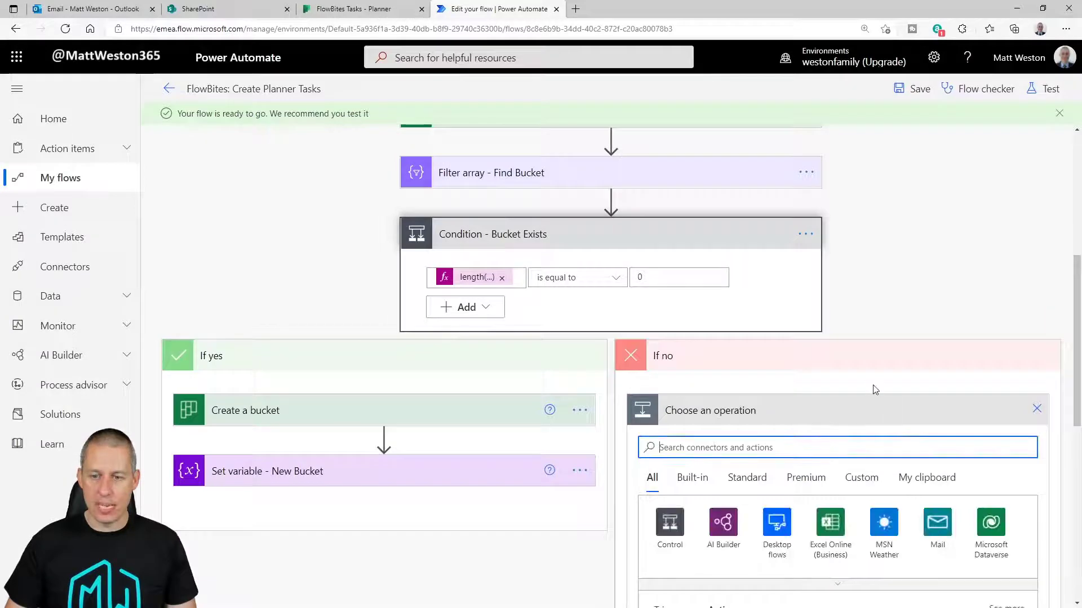
{"action": "type", "text": "Set Var"}
{"action": "scroll", "coordinate": [811, 449], "scroll_direction": "down", "scroll_amount": 4}
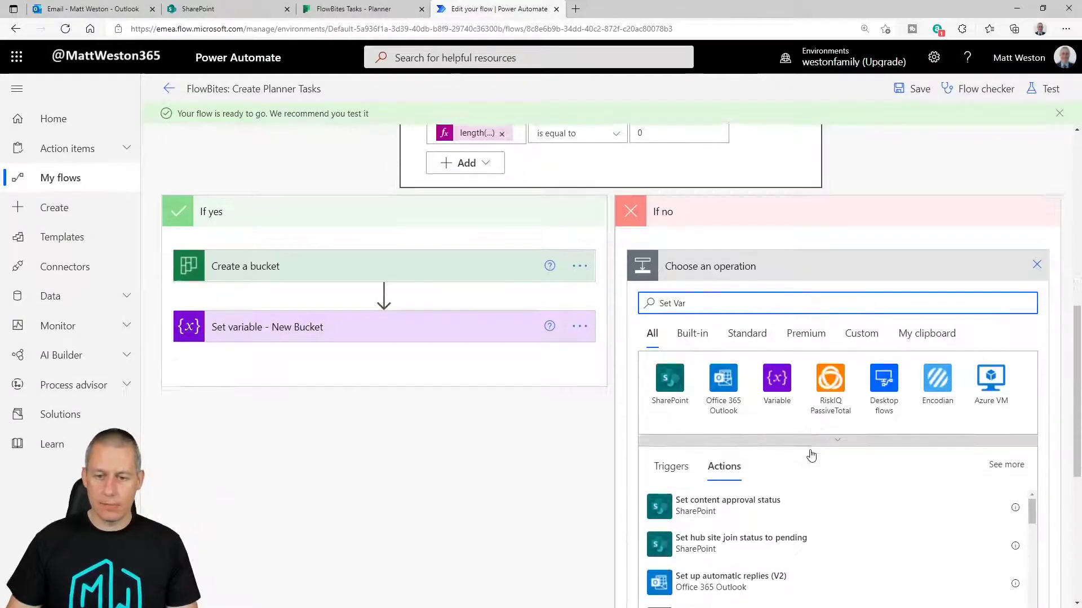
{"action": "left_click", "coordinate": [726, 545]}
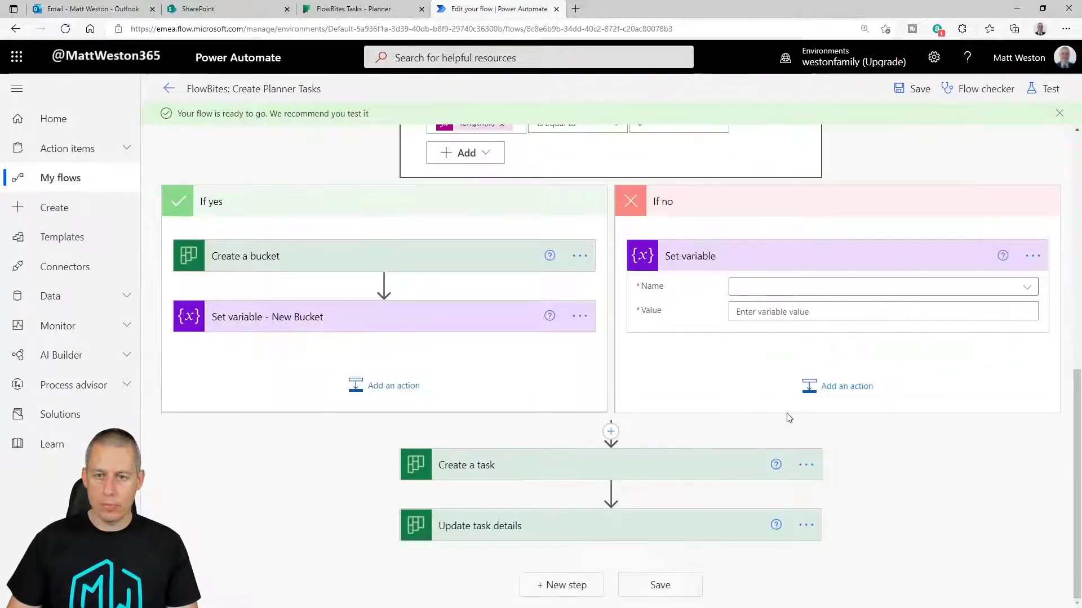
- Rename the If no branch's action to 'Set variable - Existing Bucket' and choose Bucket ID as its variable
{"action": "left_click", "coordinate": [1030, 260]}
{"action": "left_click", "coordinate": [902, 278]}
{"action": "left_click", "coordinate": [751, 258]}
{"action": "type", "text": "- Existing Bucket"}
{"action": "key", "text": "Return"}
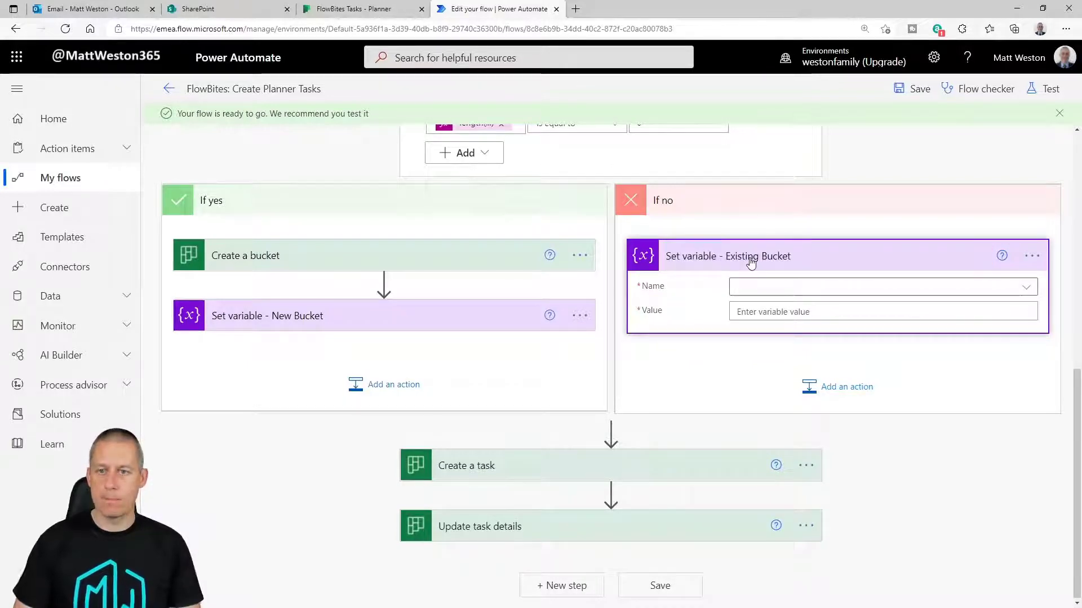
{"action": "left_click", "coordinate": [782, 287]}
{"action": "left_click", "coordinate": [767, 335]}
{"action": "left_click", "coordinate": [778, 312]}
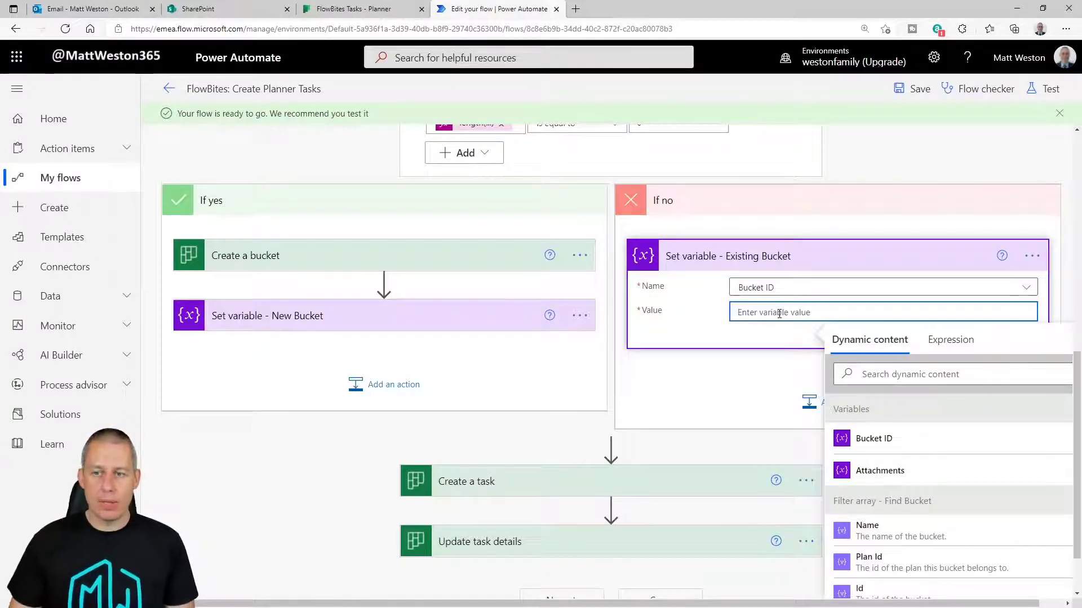
{"action": "left_click", "coordinate": [951, 339]}
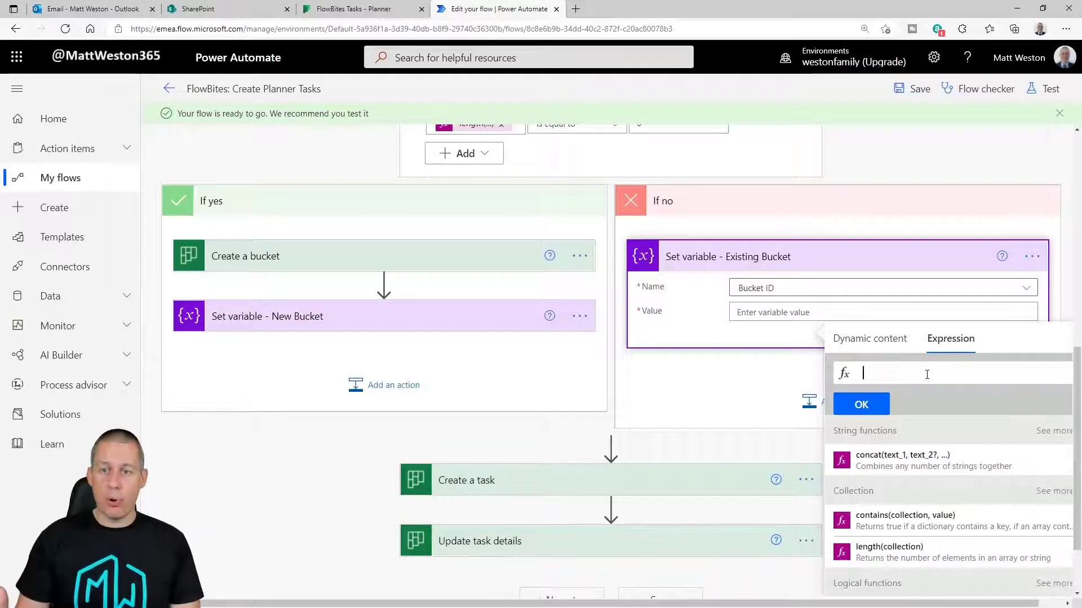
{"action": "left_click", "coordinate": [927, 375]}
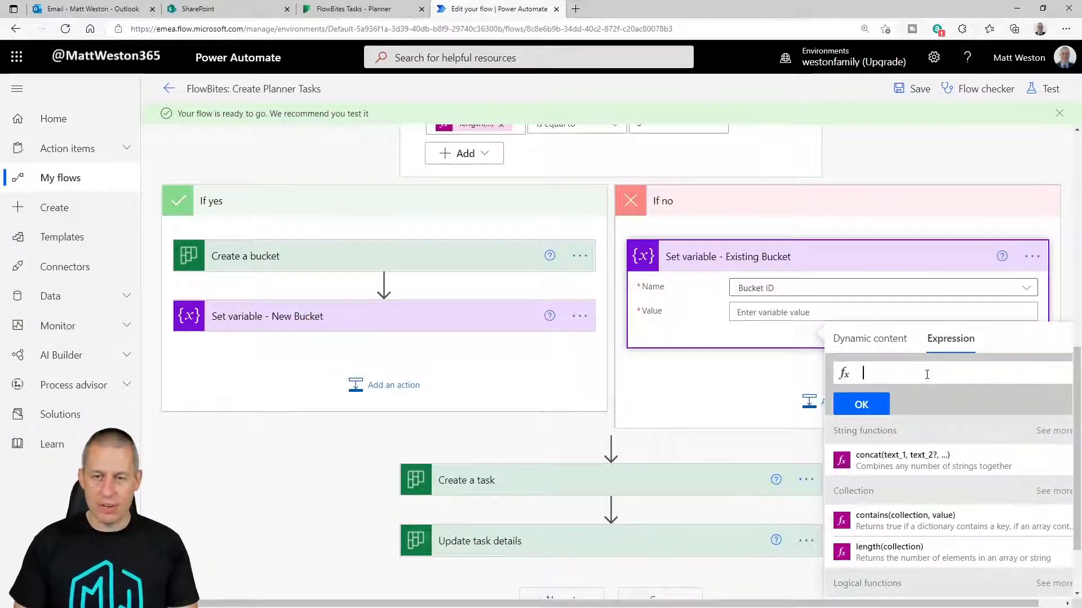
{"action": "type", "text": "firs"}
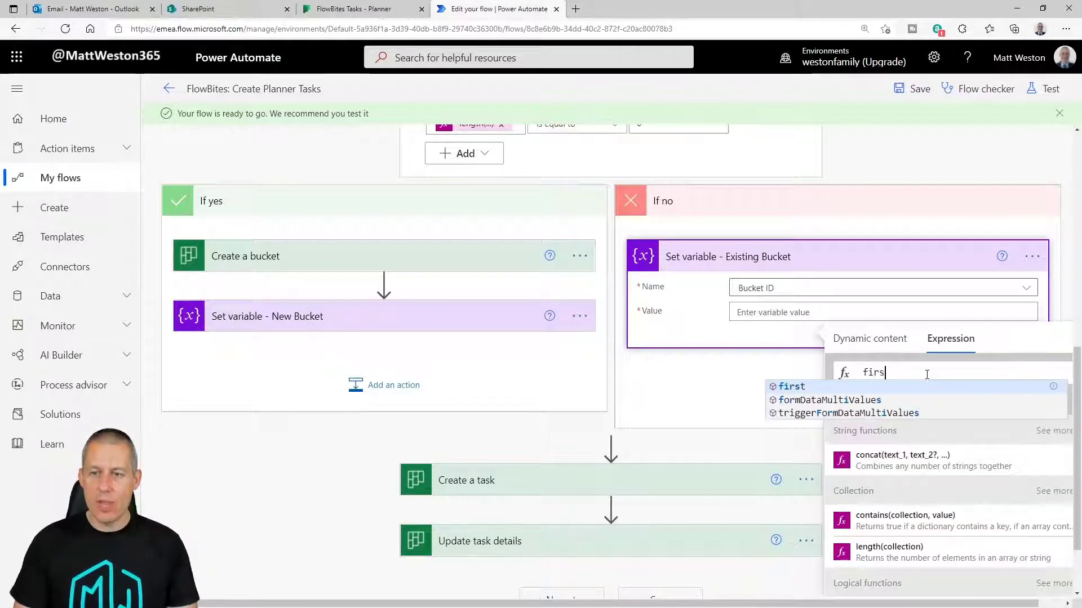
{"action": "type", "text": "t("}
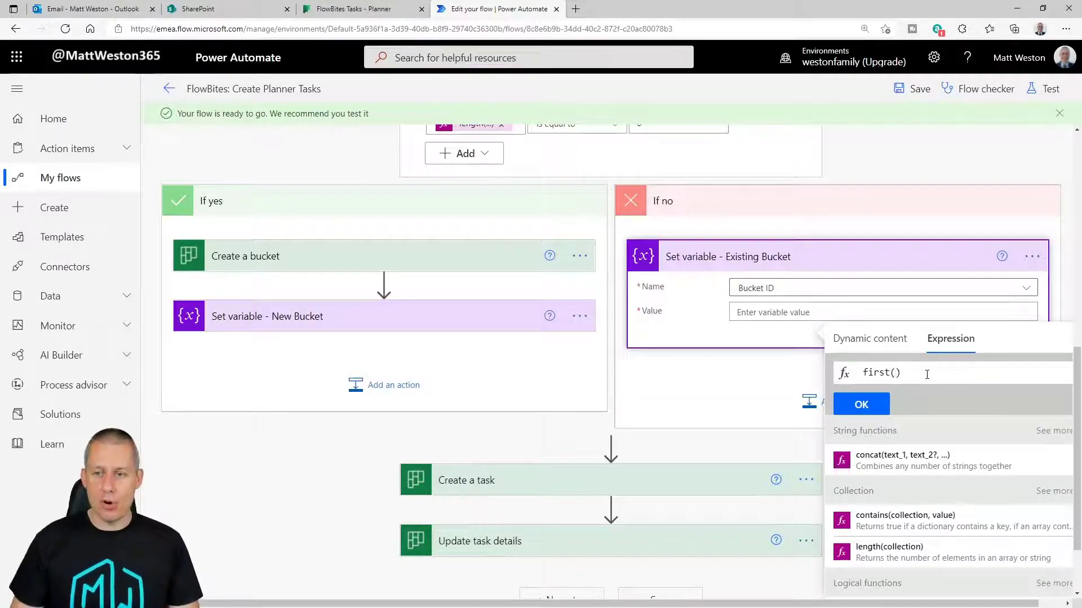
{"action": "left_click", "coordinate": [876, 340]}
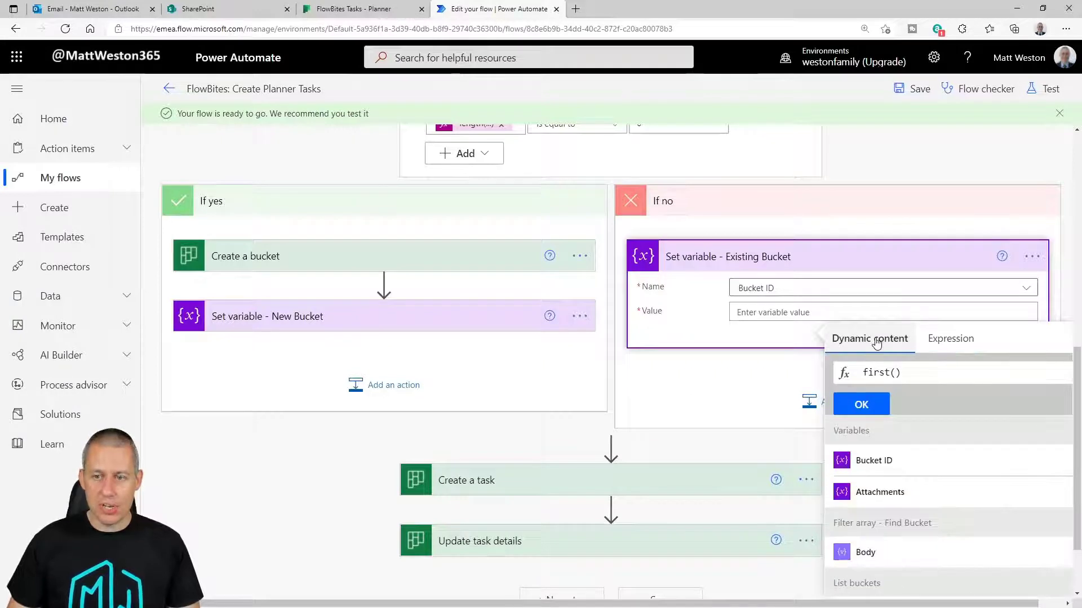
{"action": "left_click", "coordinate": [889, 558]}
{"action": "double_click", "coordinate": [964, 372]}
{"action": "key", "text": "End"}
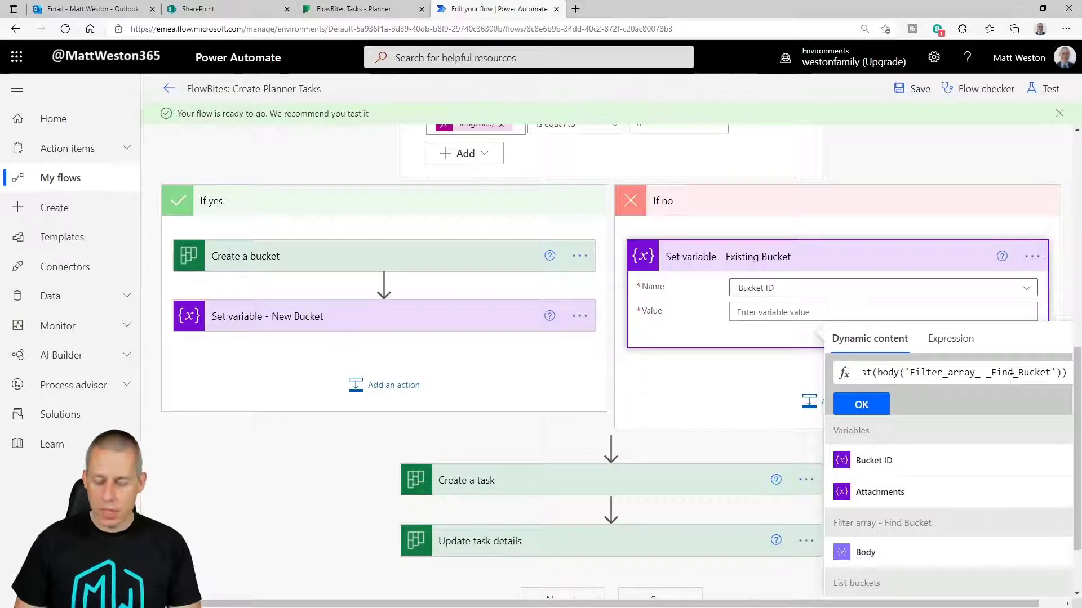
{"action": "type", "text": "?"}
{"action": "type", "text": "[]"}
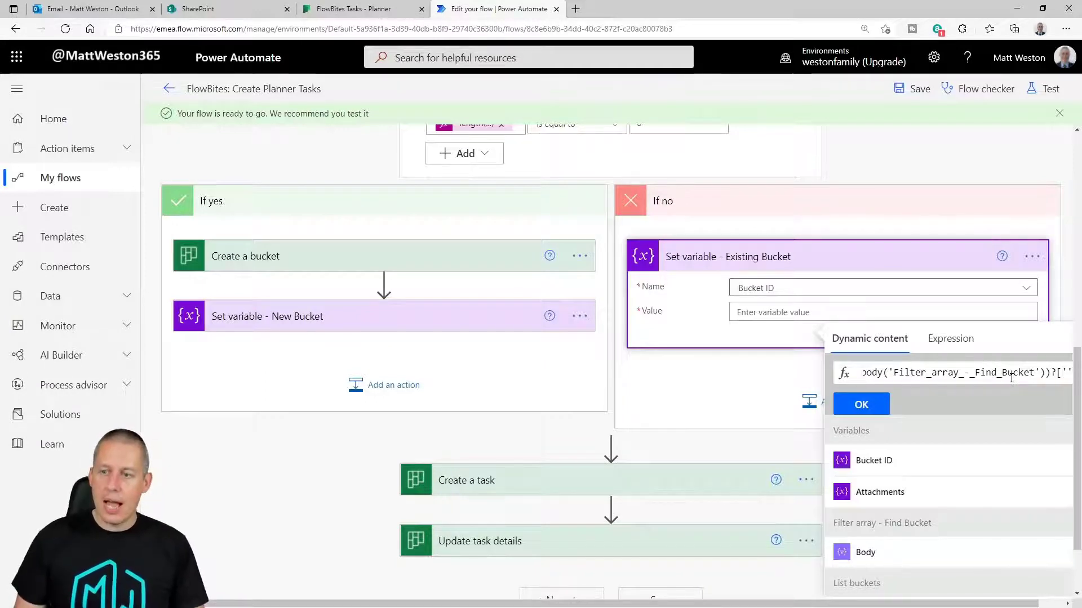
{"action": "key", "text": "Left"}
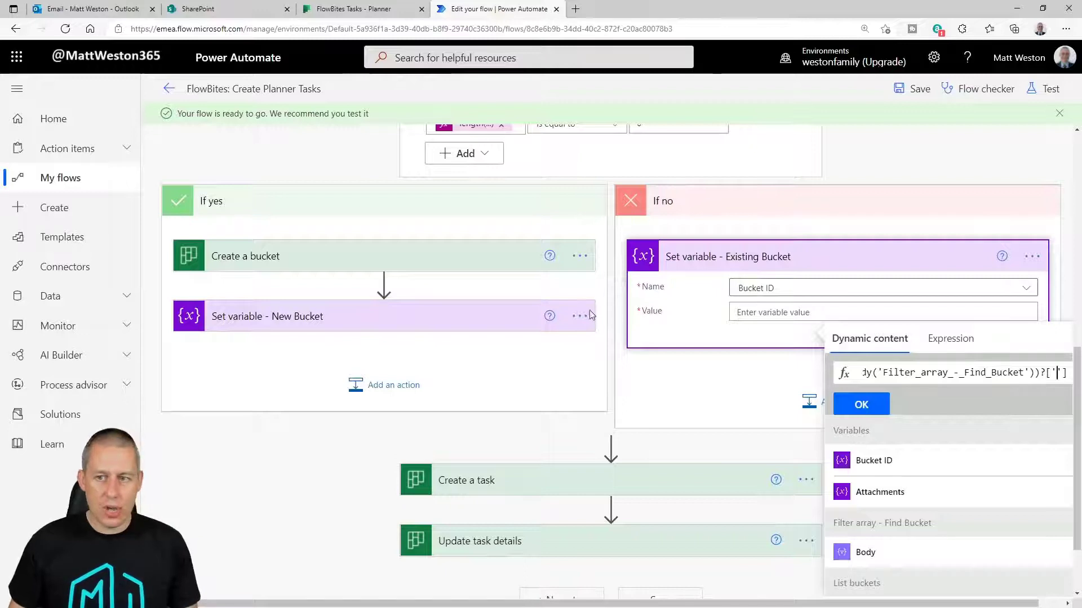
- Start the Value expression of 'Set variable - Existing Bucket' with first() around the Body output of Filter array - Find Bucket
{"action": "left_click", "coordinate": [363, 328]}
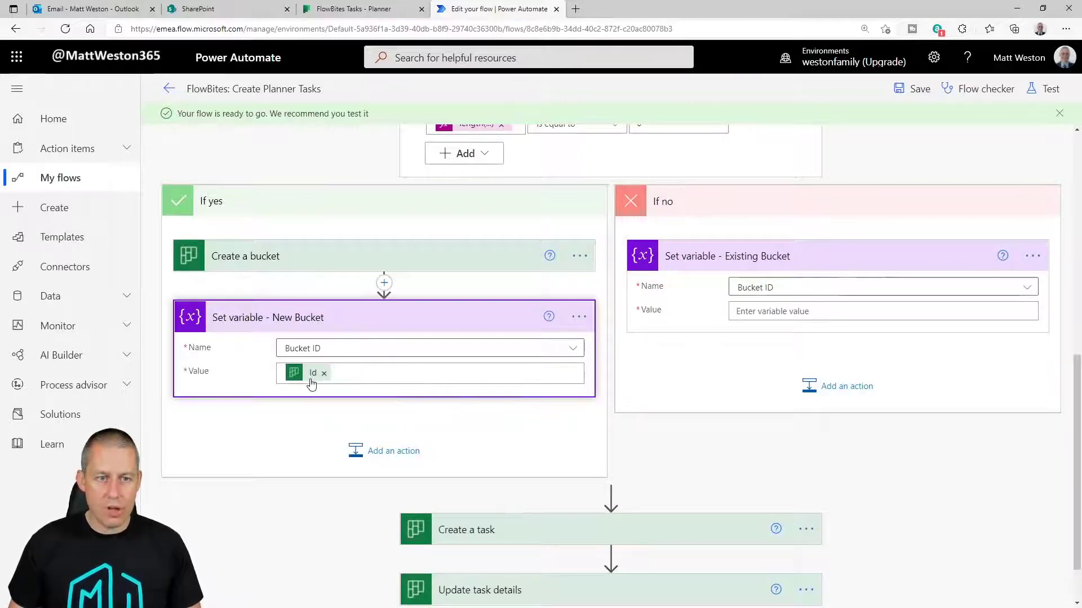
{"action": "mouse_move", "coordinate": [314, 384]}
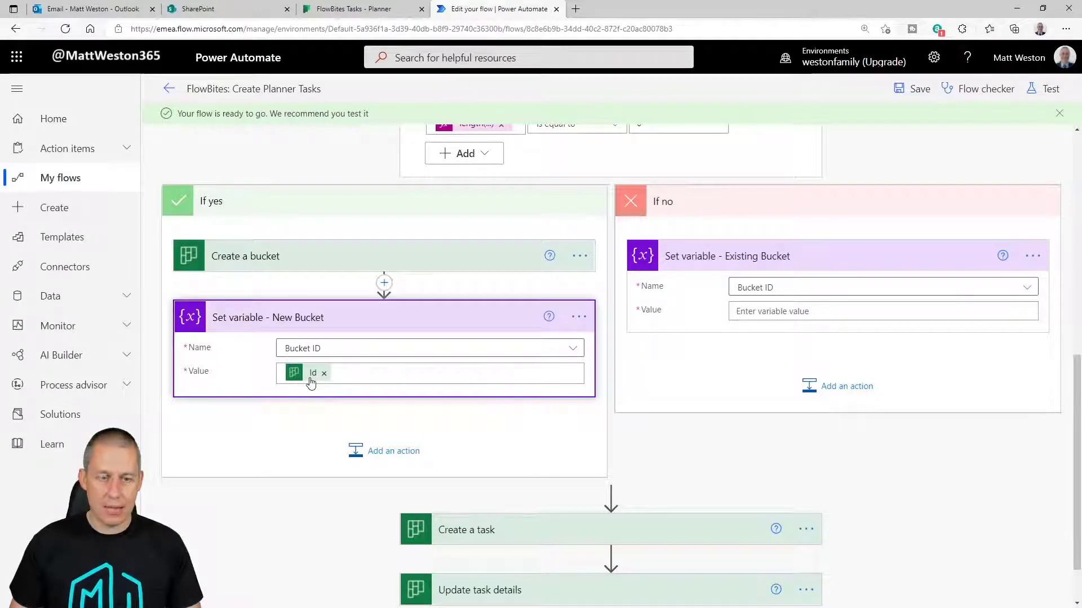
{"action": "left_click", "coordinate": [834, 311]}
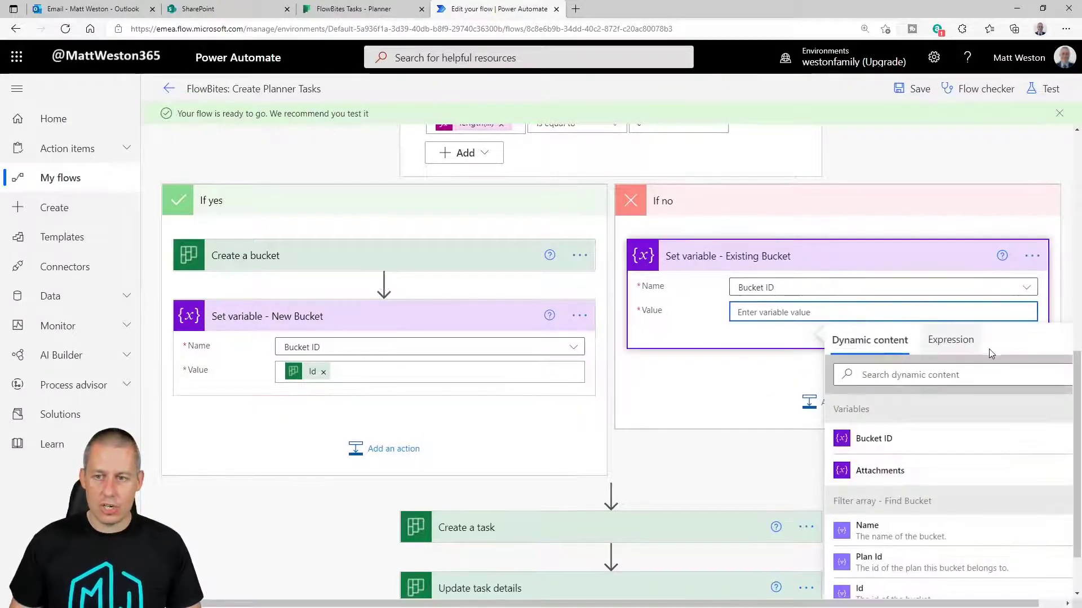
{"action": "left_click", "coordinate": [950, 339]}
{"action": "type", "text": "first()"}
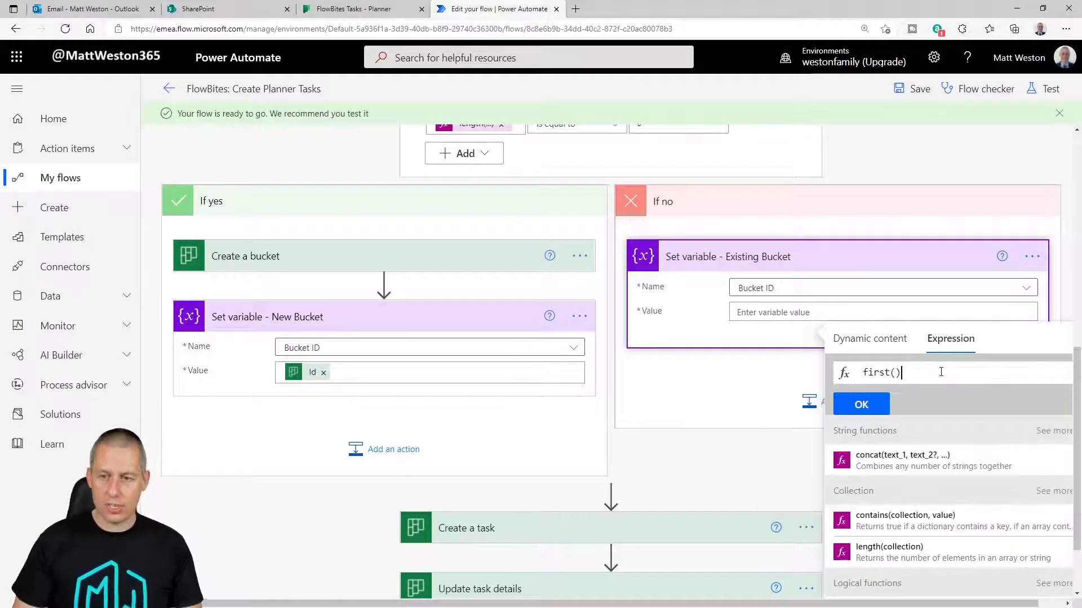
{"action": "key", "text": "Left"}
{"action": "left_click", "coordinate": [851, 338]}
{"action": "scroll", "coordinate": [1014, 466], "scroll_direction": "down", "scroll_amount": 1}
{"action": "left_click", "coordinate": [887, 511]}
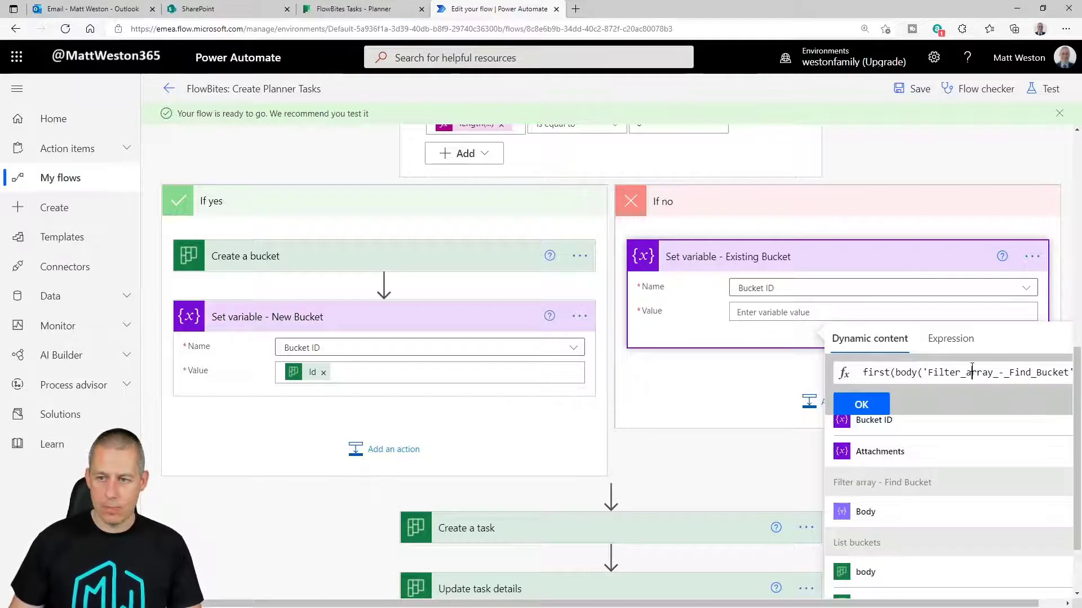
- Complete the expression with ?['id'] and insert it as the value of 'Set variable - Existing Bucket'
{"action": "key", "text": "End"}
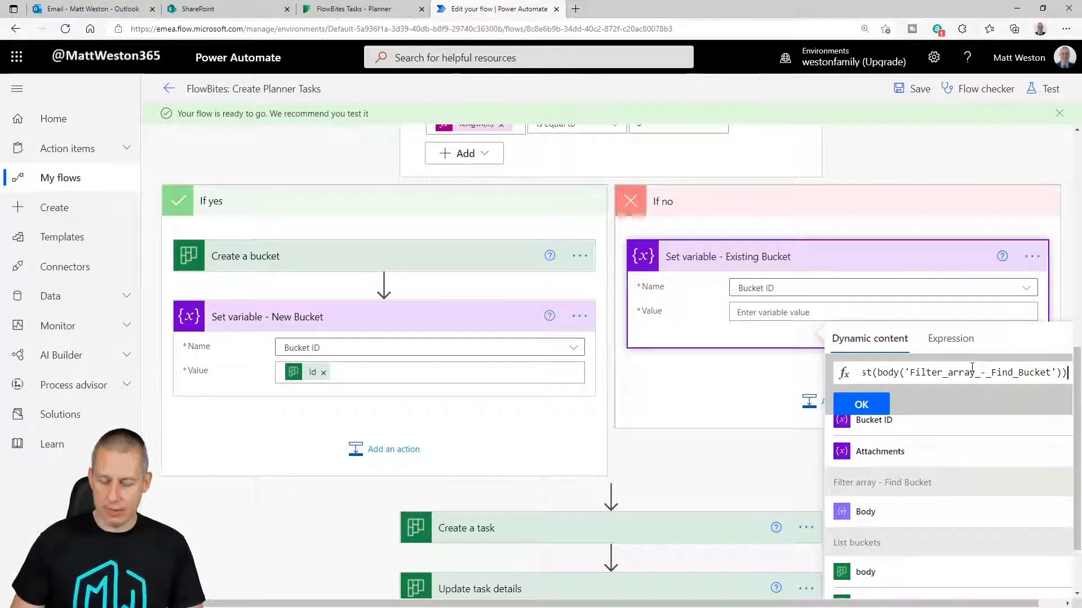
{"action": "type", "text": "?[]"}
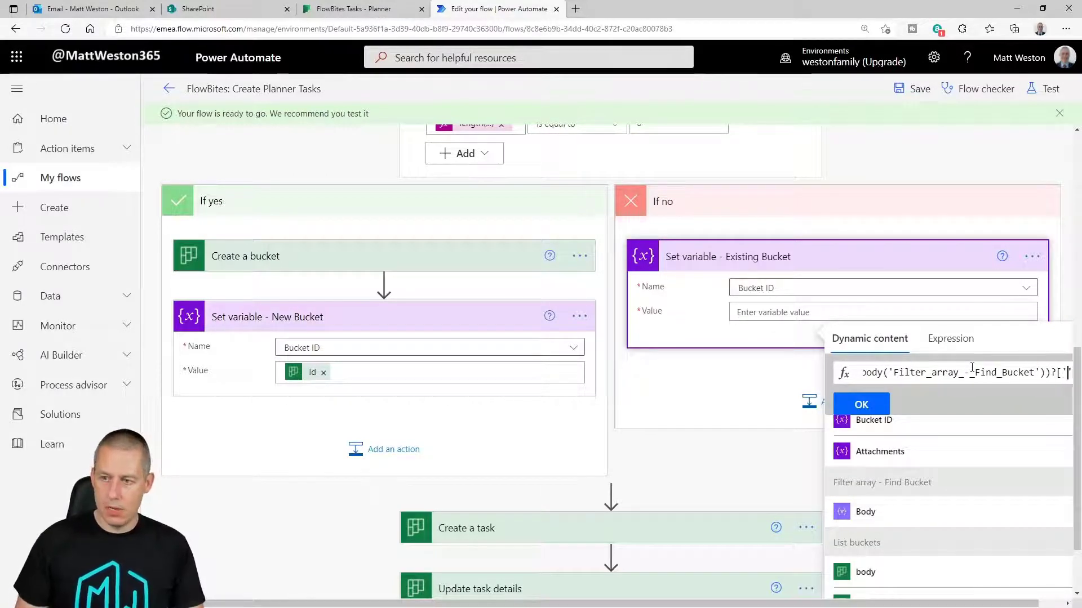
{"action": "type", "text": "'id"}
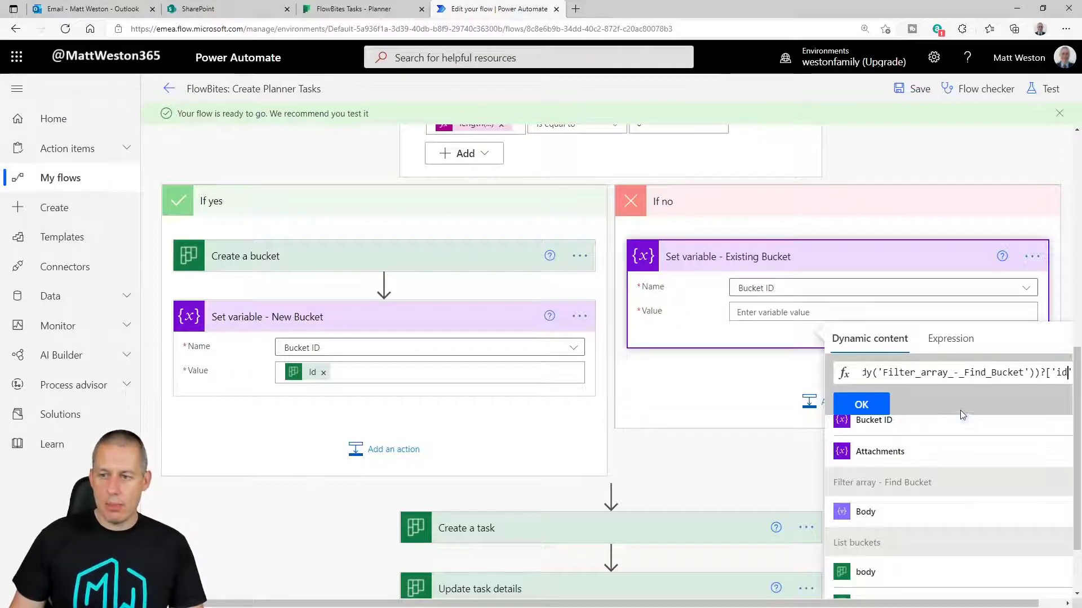
{"action": "mouse_move", "coordinate": [304, 382]}
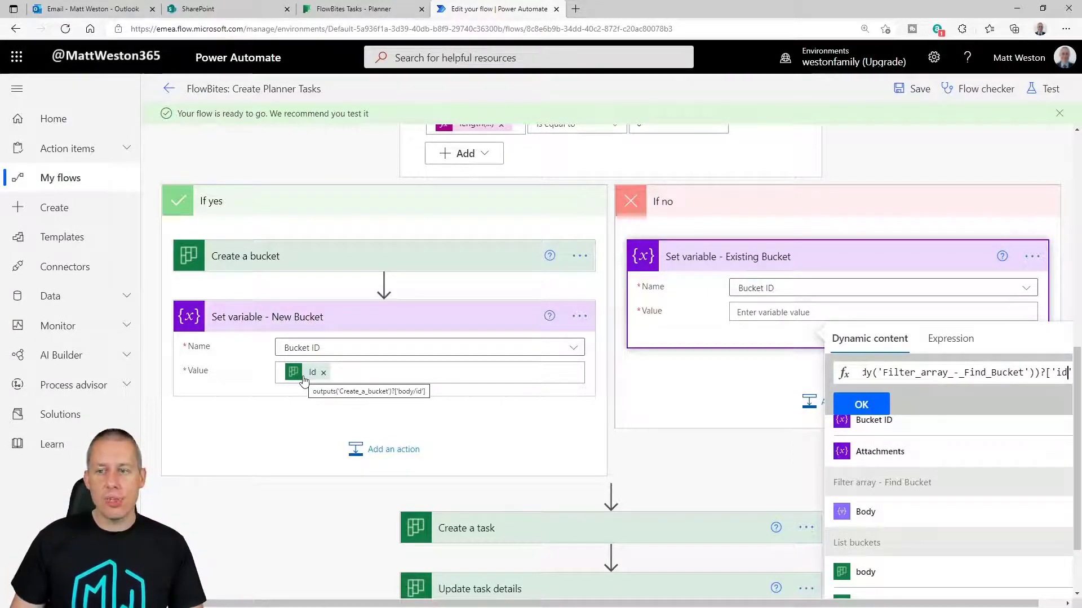
{"action": "left_click", "coordinate": [876, 405]}
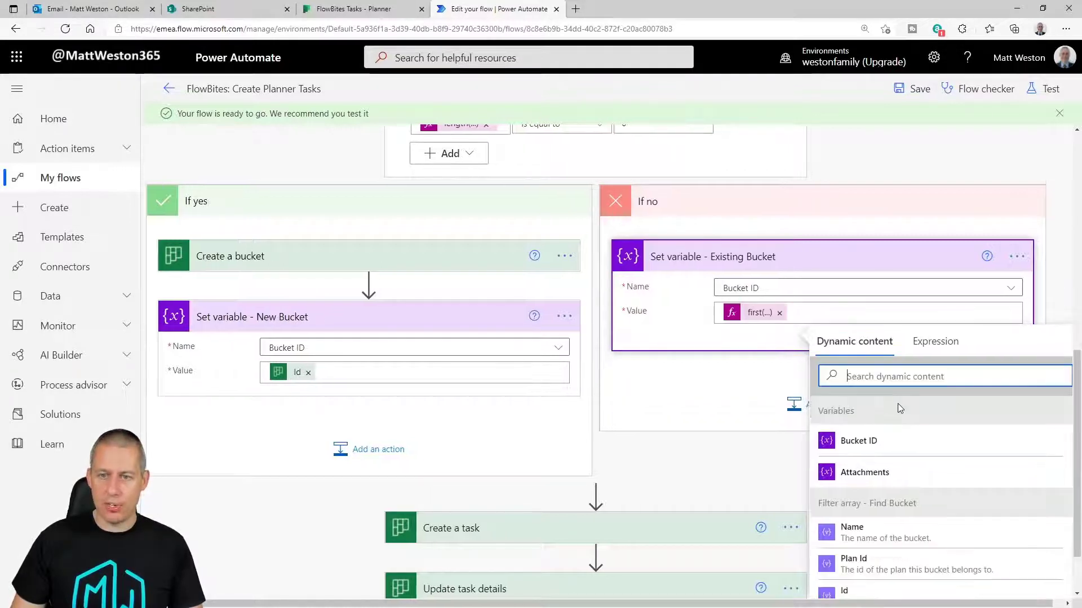
{"action": "left_click", "coordinate": [686, 380]}
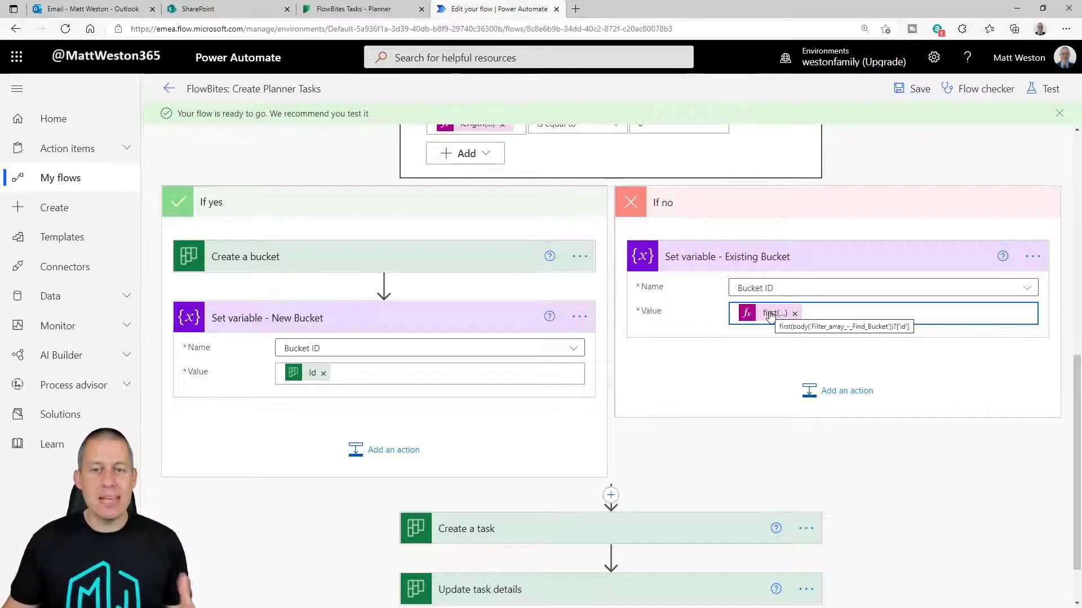
{"action": "left_click", "coordinate": [716, 339]}
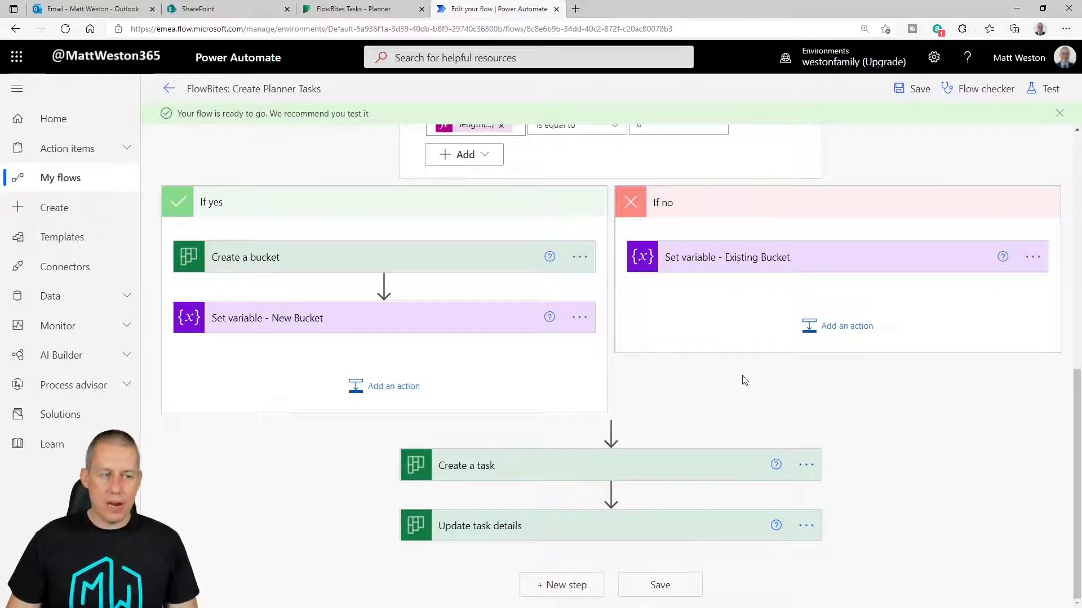
- Set the Bucket Id of Create a task to a custom value holding the Bucket ID variable
{"action": "left_click", "coordinate": [535, 475]}
{"action": "scroll", "coordinate": [605, 383], "scroll_direction": "down", "scroll_amount": 4}
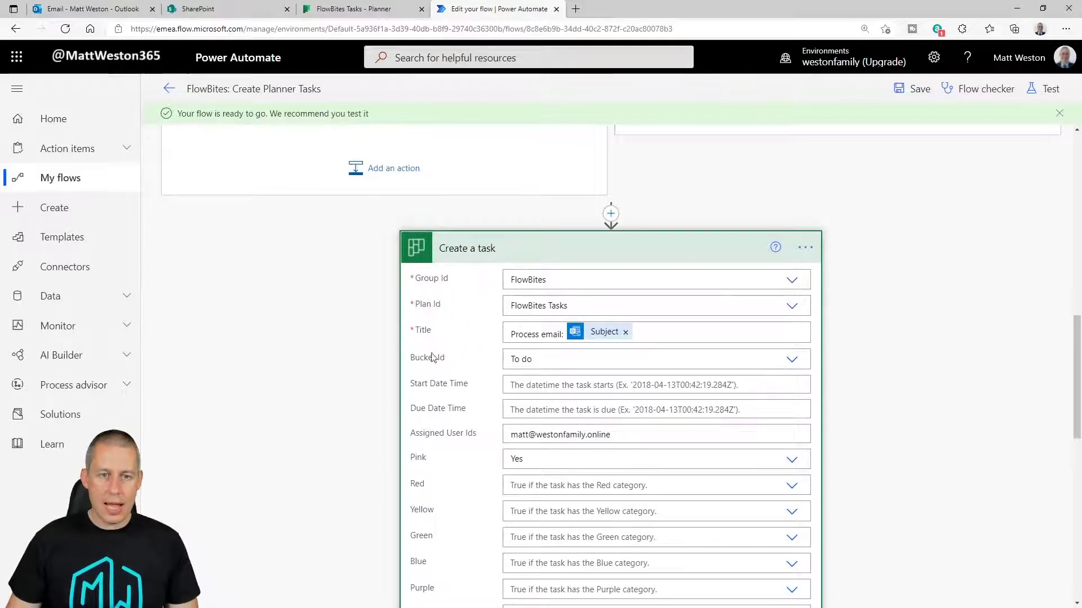
{"action": "left_click", "coordinate": [789, 359]}
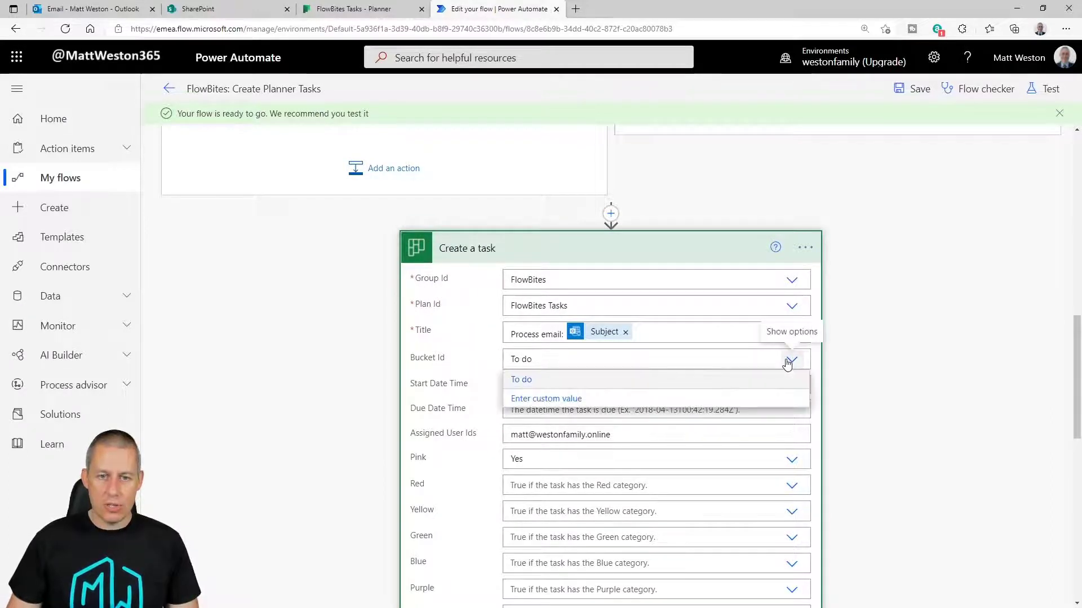
{"action": "left_click", "coordinate": [524, 400]}
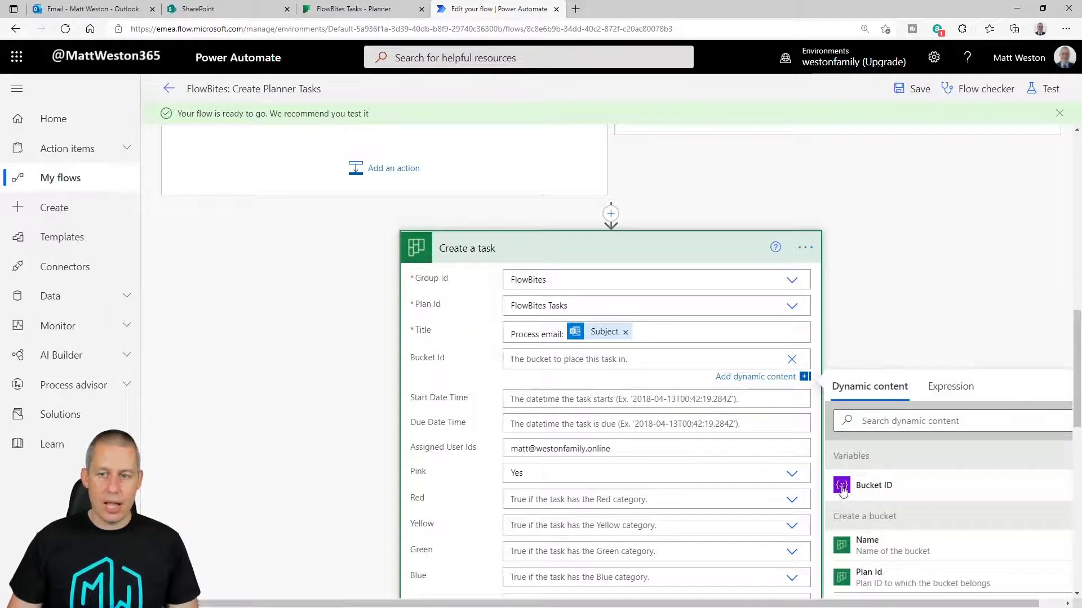
{"action": "left_click", "coordinate": [870, 485]}
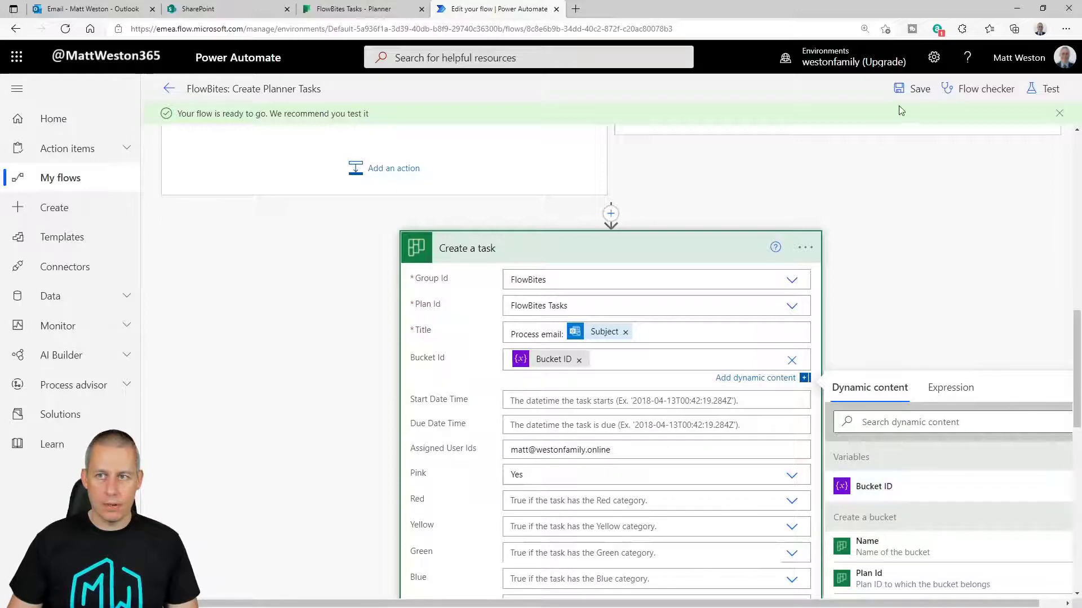
- Save the flow and start a manual test of it
{"action": "left_click", "coordinate": [913, 88]}
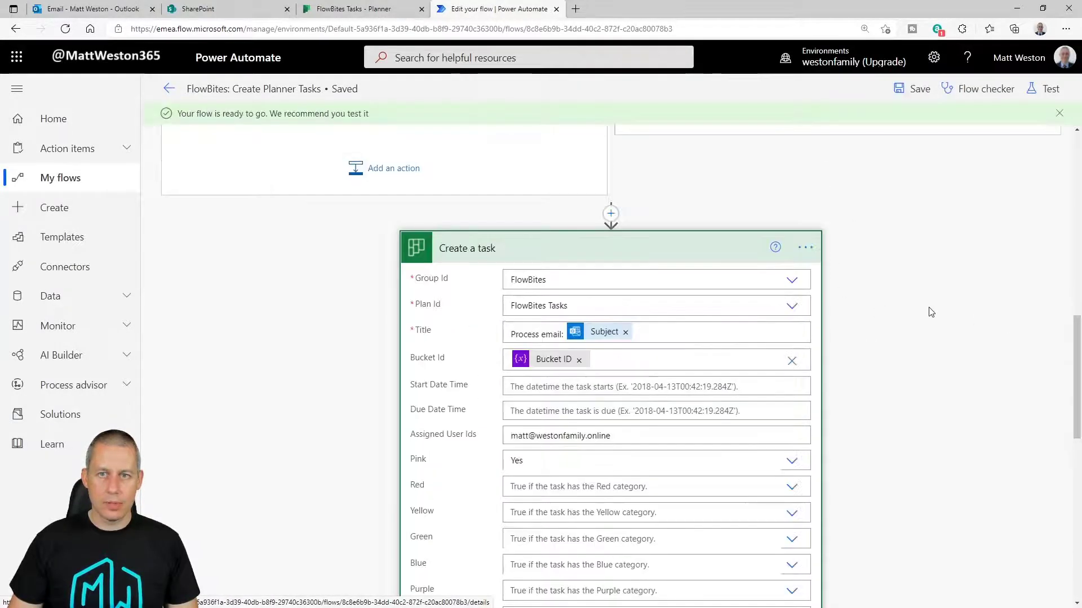
{"action": "scroll", "coordinate": [931, 312], "scroll_direction": "up", "scroll_amount": 8}
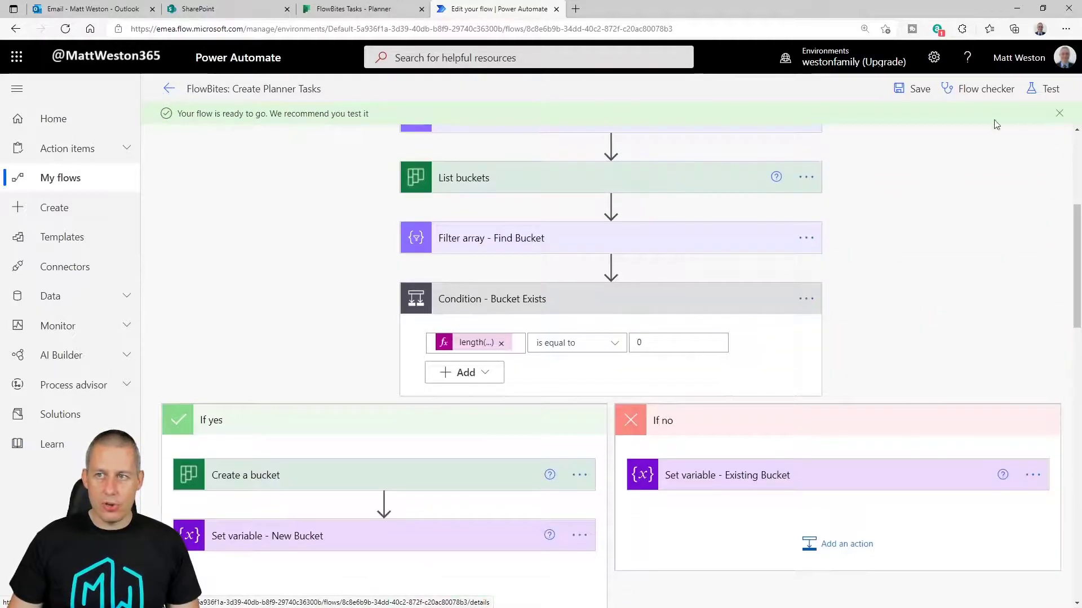
{"action": "left_click", "coordinate": [1049, 89]}
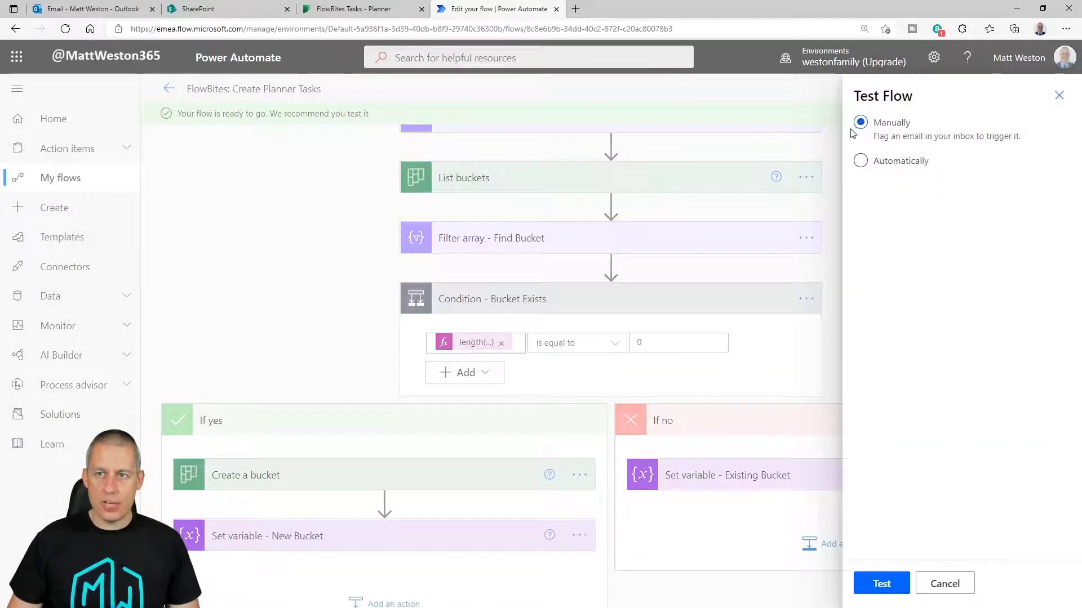
{"action": "left_click", "coordinate": [883, 583]}
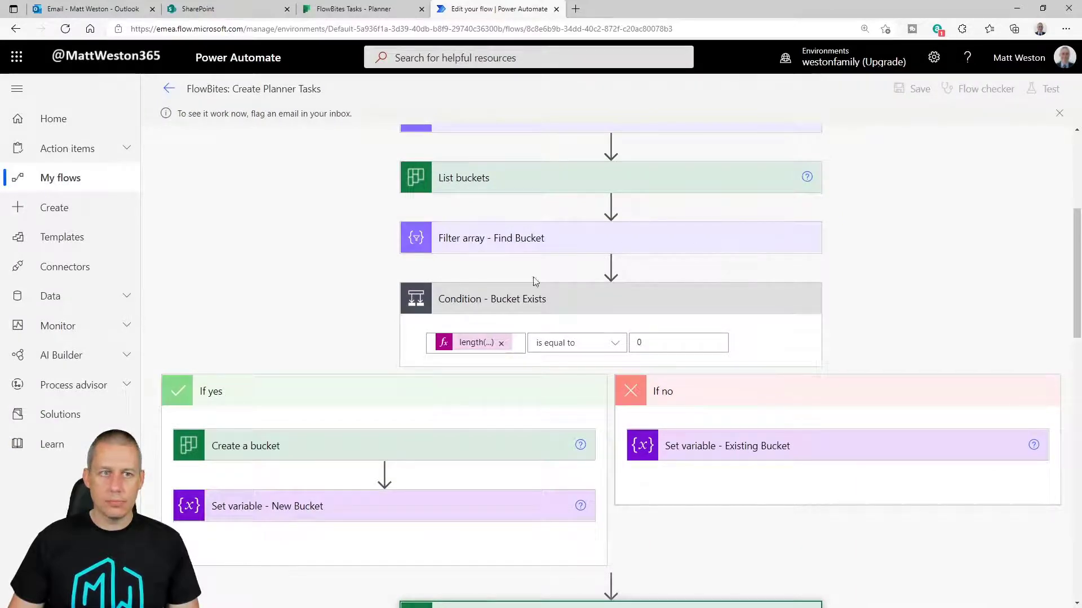
- Flag the 'View your Microsoft 365 Business Basic invoice' email in the Outlook inbox and return to the flow run in Power Automate
{"action": "left_click", "coordinate": [87, 9]}
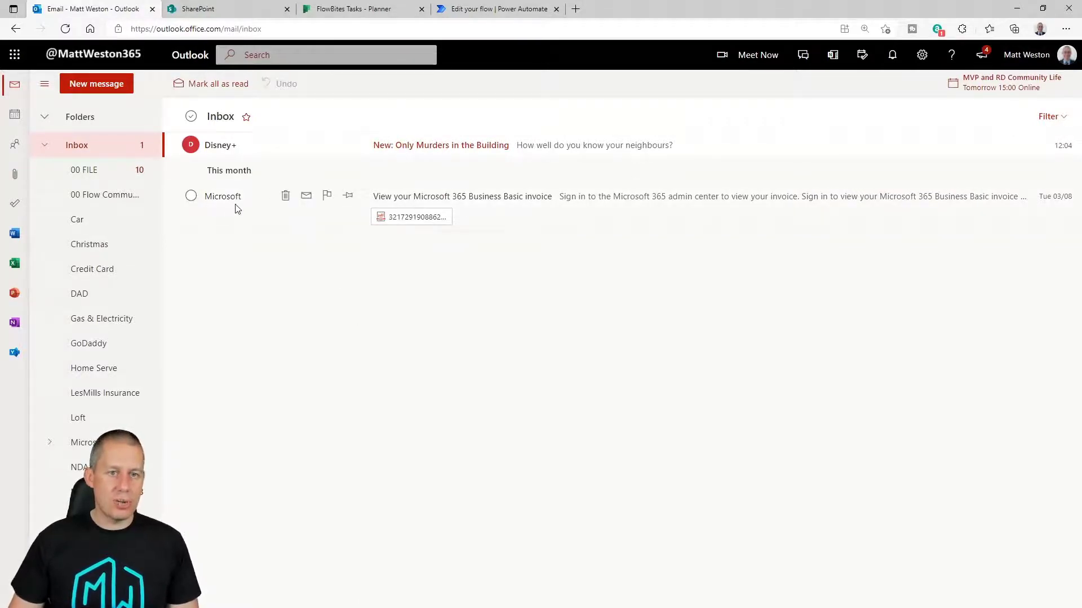
{"action": "left_click", "coordinate": [327, 196]}
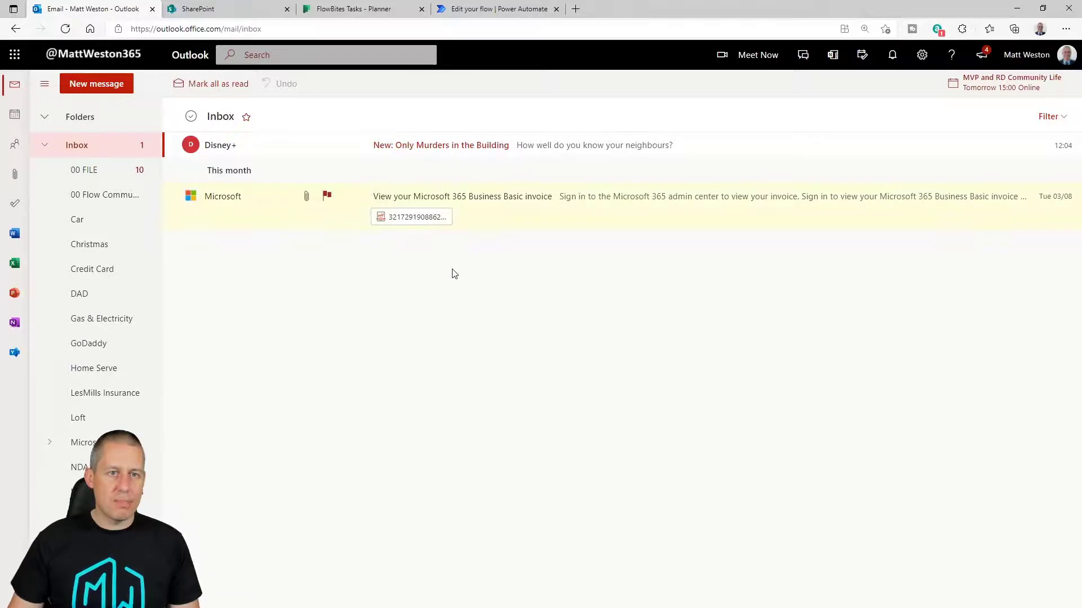
{"action": "left_click", "coordinate": [472, 7]}
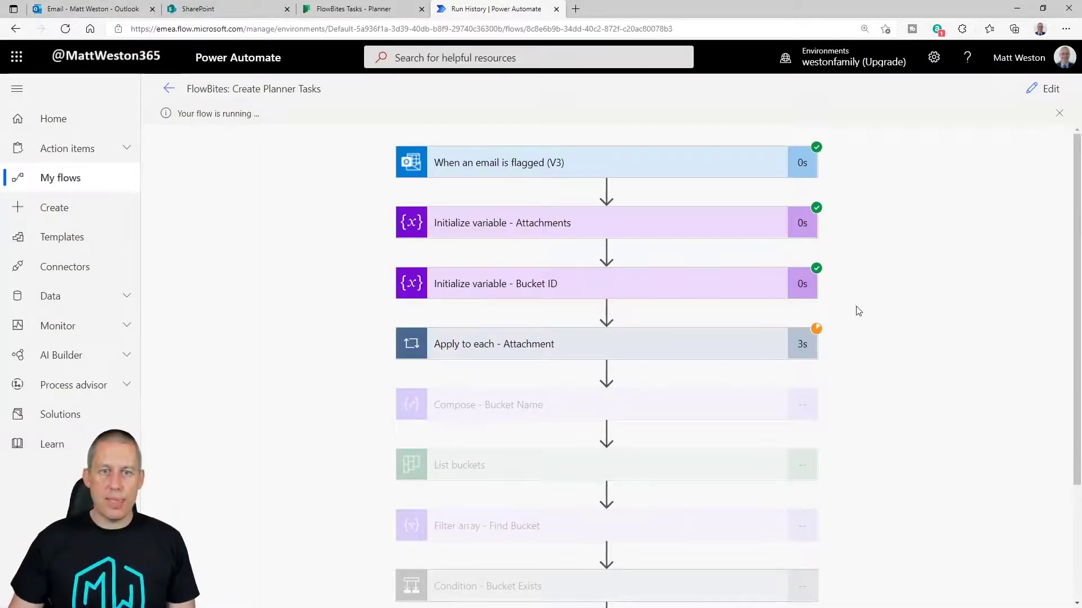
- Examine the run details of Compose - Bucket Name and the bucket records output by List buckets
{"action": "scroll", "coordinate": [922, 313], "scroll_direction": "down", "scroll_amount": 3}
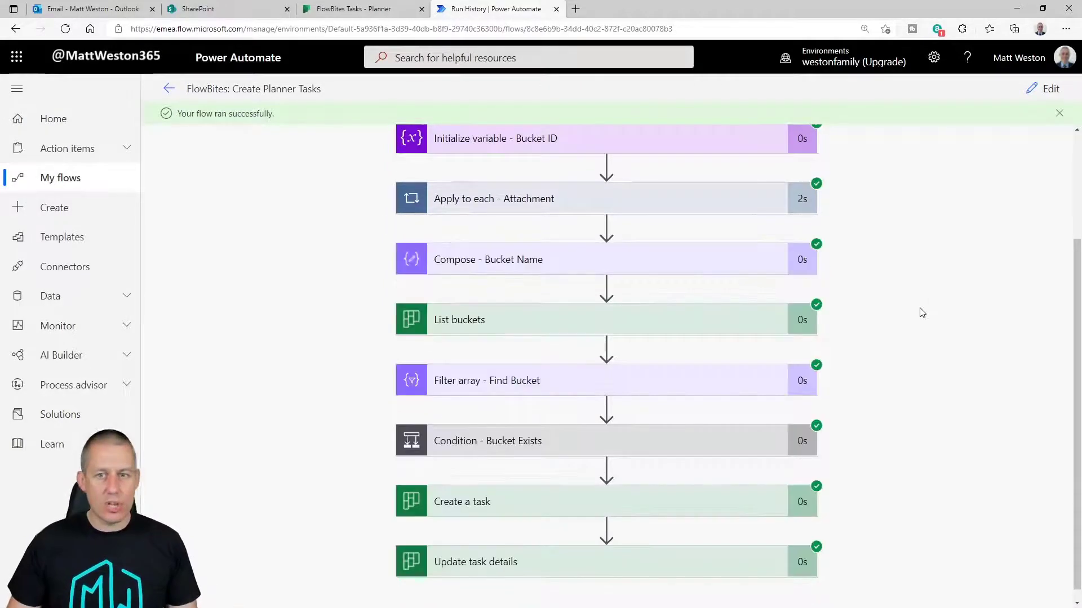
{"action": "left_click", "coordinate": [547, 270]}
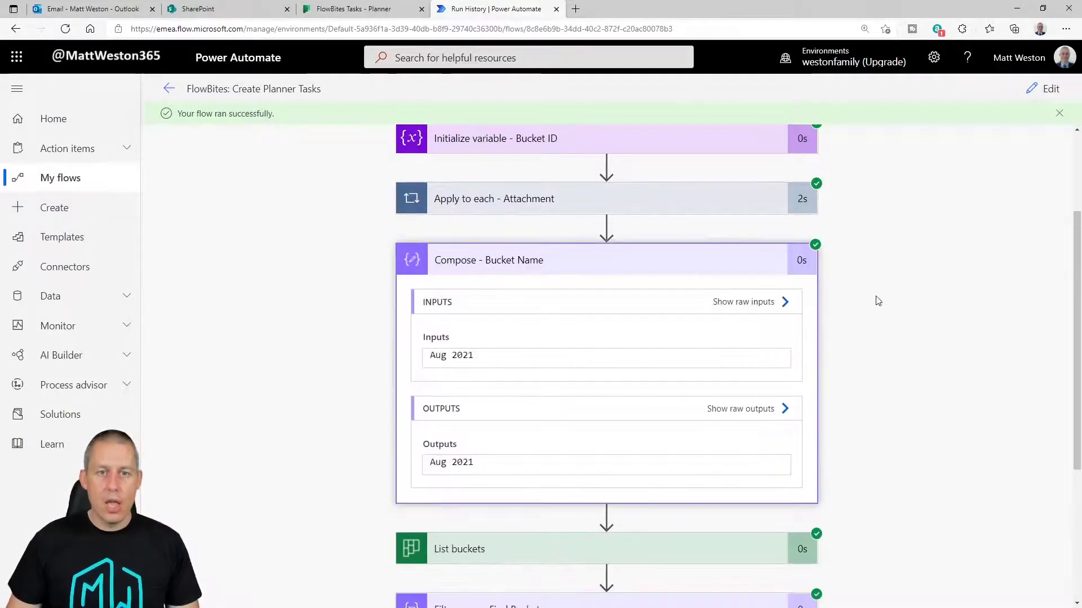
{"action": "scroll", "coordinate": [875, 317], "scroll_direction": "down", "scroll_amount": 2}
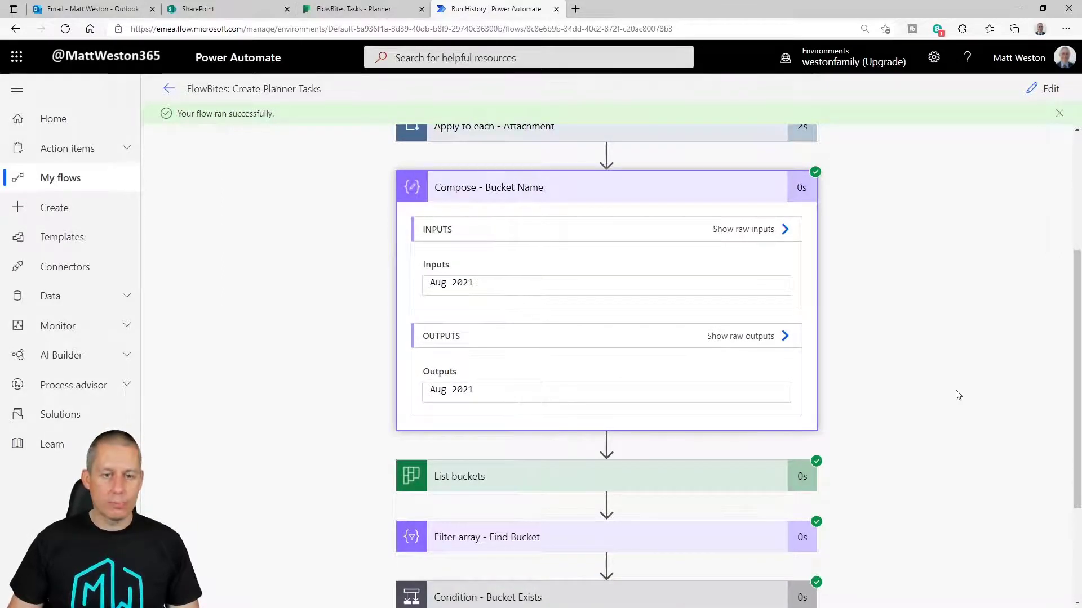
{"action": "scroll", "coordinate": [952, 397], "scroll_direction": "down", "scroll_amount": 3}
{"action": "scroll", "coordinate": [860, 349], "scroll_direction": "down", "scroll_amount": 4}
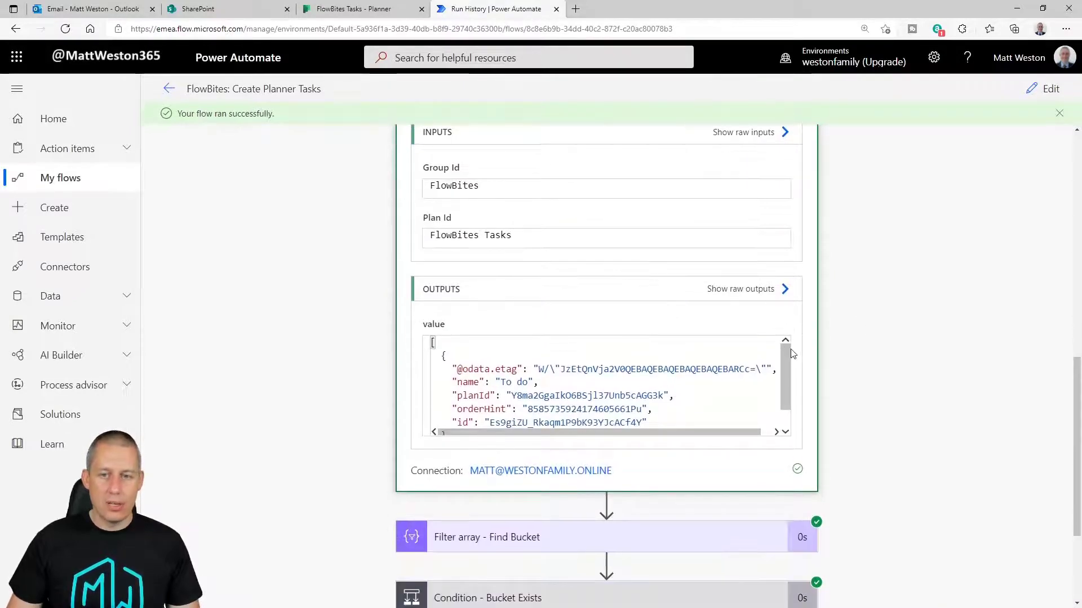
{"action": "mouse_move", "coordinate": [785, 369]}
{"action": "left_mouse_down"}
{"action": "mouse_move", "coordinate": [786, 391]}
{"action": "mouse_move", "coordinate": [783, 362]}
{"action": "mouse_move", "coordinate": [786, 380]}
{"action": "left_mouse_up"}
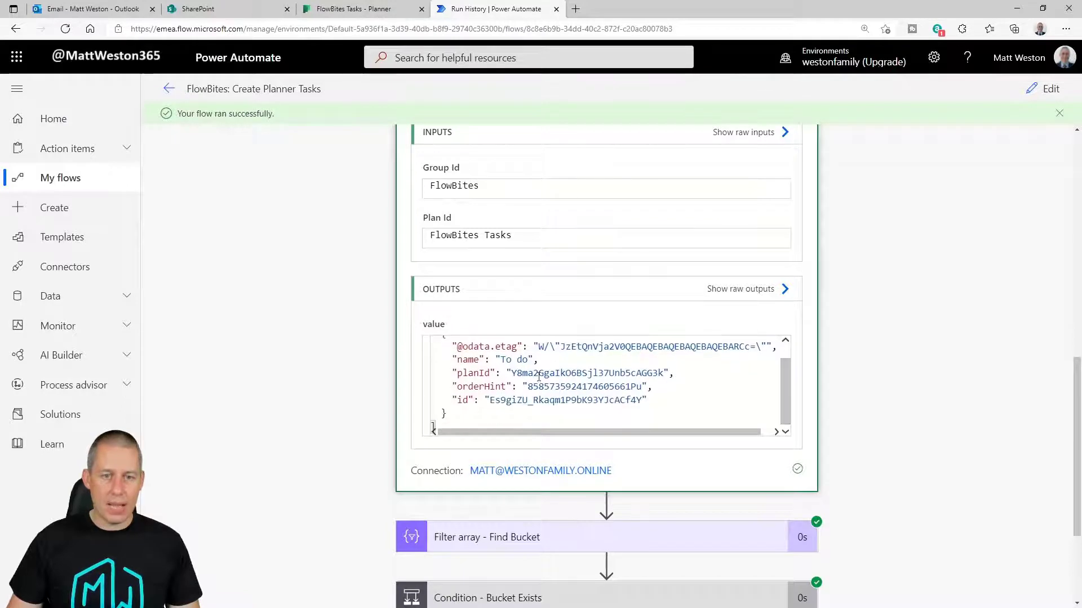
{"action": "scroll", "coordinate": [991, 368], "scroll_direction": "down", "scroll_amount": 3}
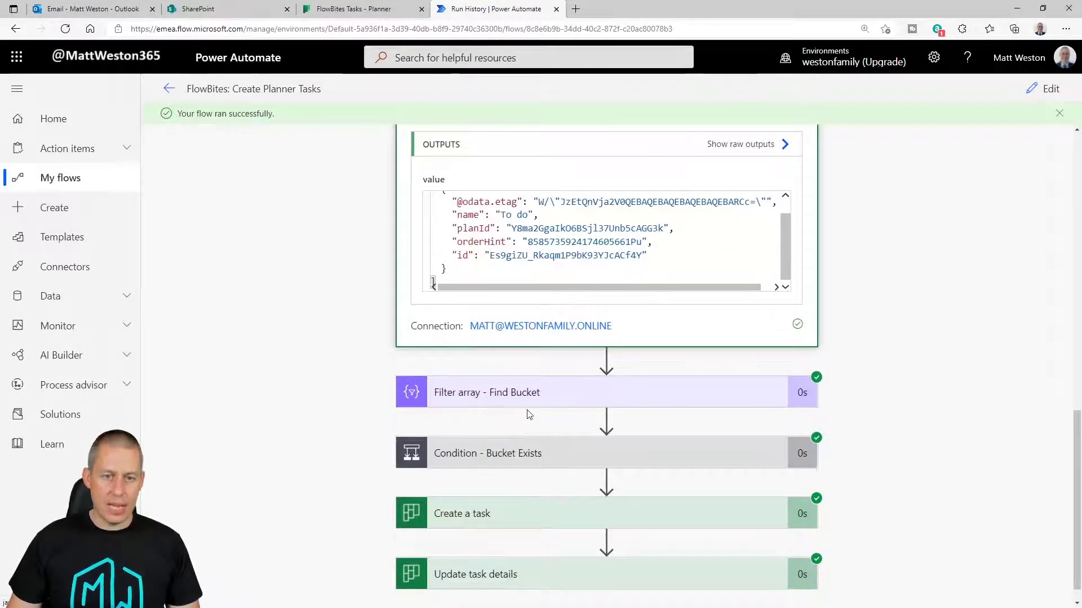
- Examine the output of Filter array - Find Bucket and the expression result of Condition - Bucket Exists
{"action": "left_click", "coordinate": [765, 394]}
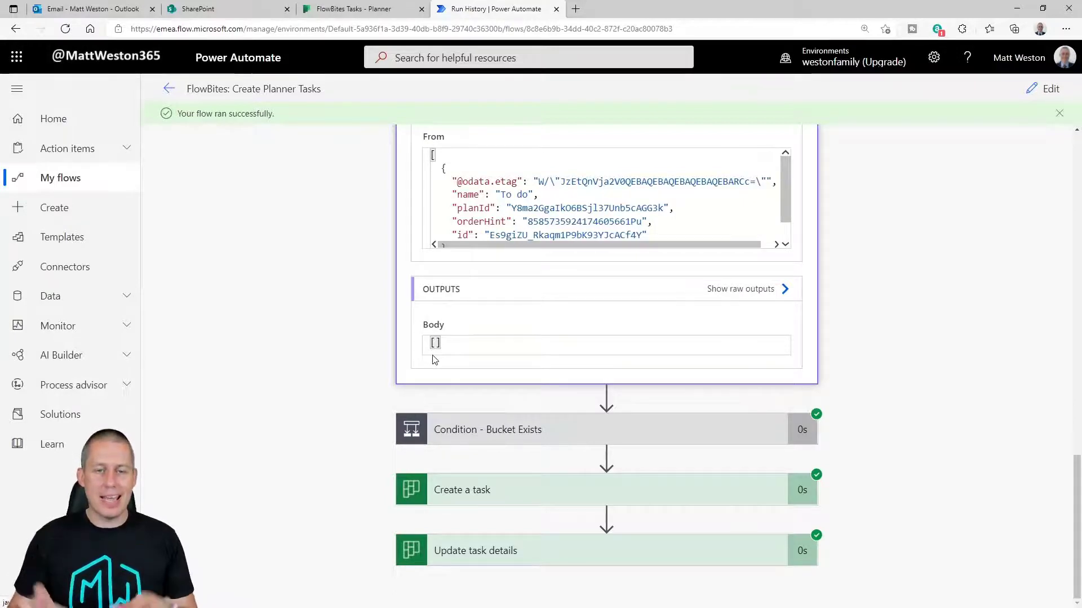
{"action": "left_click", "coordinate": [509, 437]}
{"action": "scroll", "coordinate": [768, 388], "scroll_direction": "down", "scroll_amount": 3}
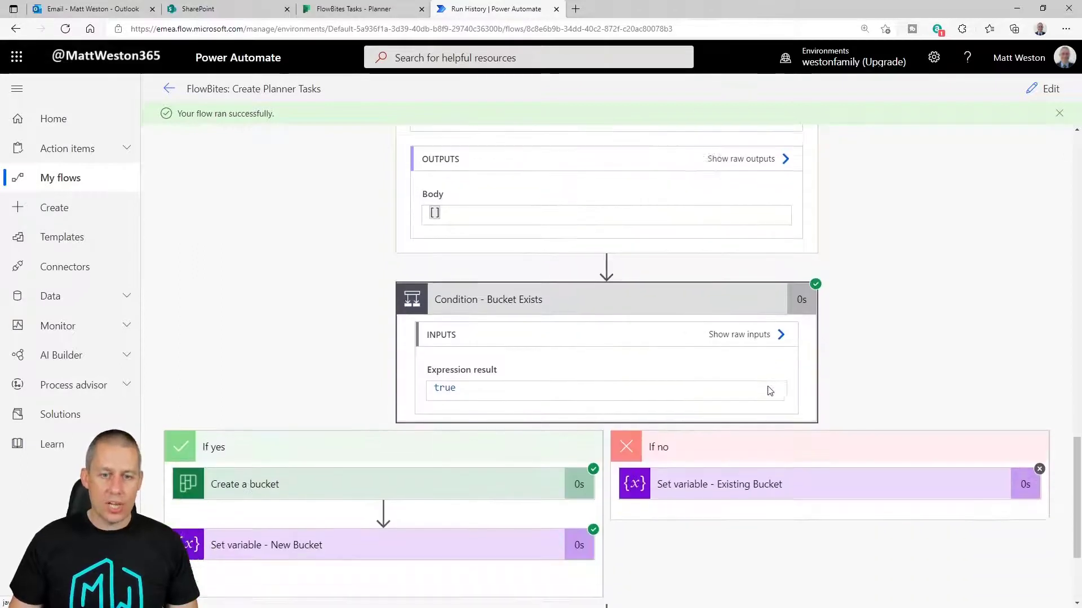
{"action": "scroll", "coordinate": [824, 376], "scroll_direction": "down", "scroll_amount": 1}
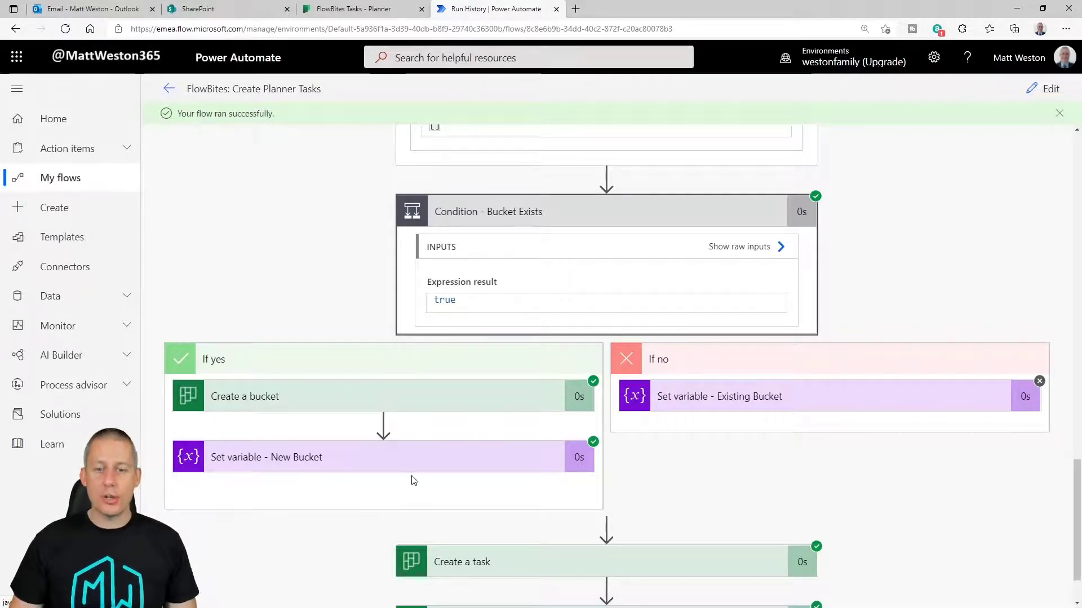
- Compare the Id output of Create a bucket with the value stored by 'Set variable - New Bucket' in the run
{"action": "left_click", "coordinate": [367, 400]}
{"action": "scroll", "coordinate": [367, 445], "scroll_direction": "down", "scroll_amount": 6}
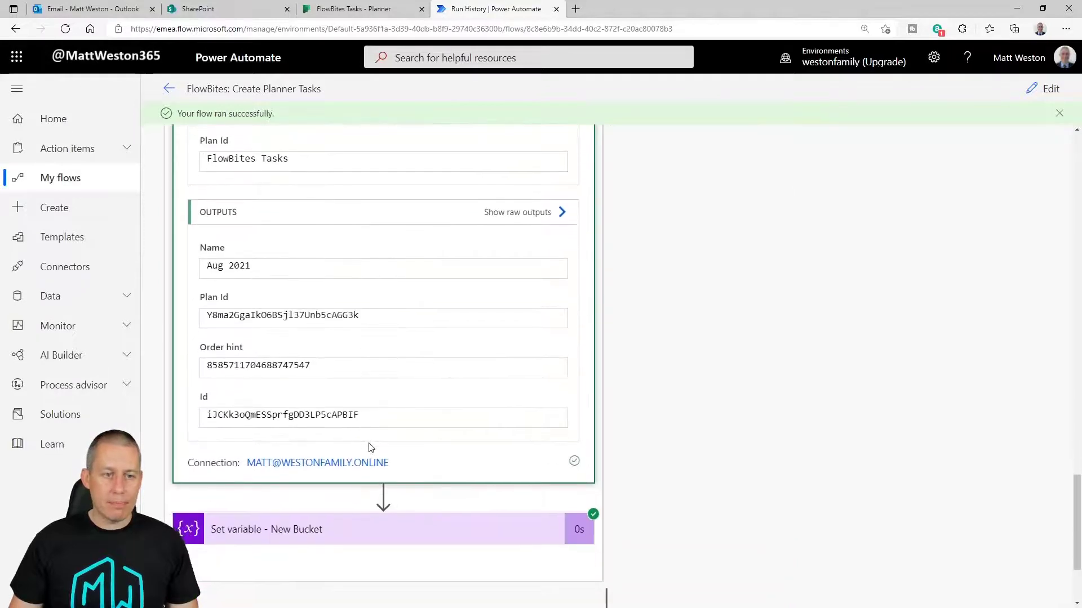
{"action": "left_click", "coordinate": [280, 453]}
{"action": "scroll", "coordinate": [563, 475], "scroll_direction": "down", "scroll_amount": 3}
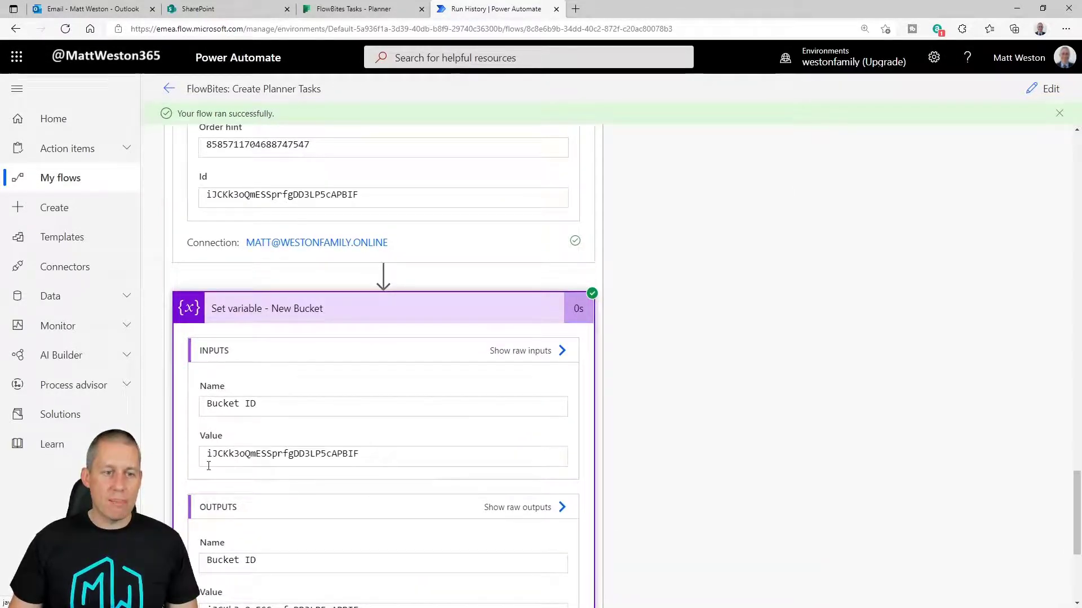
{"action": "scroll", "coordinate": [695, 464], "scroll_direction": "down", "scroll_amount": 5}
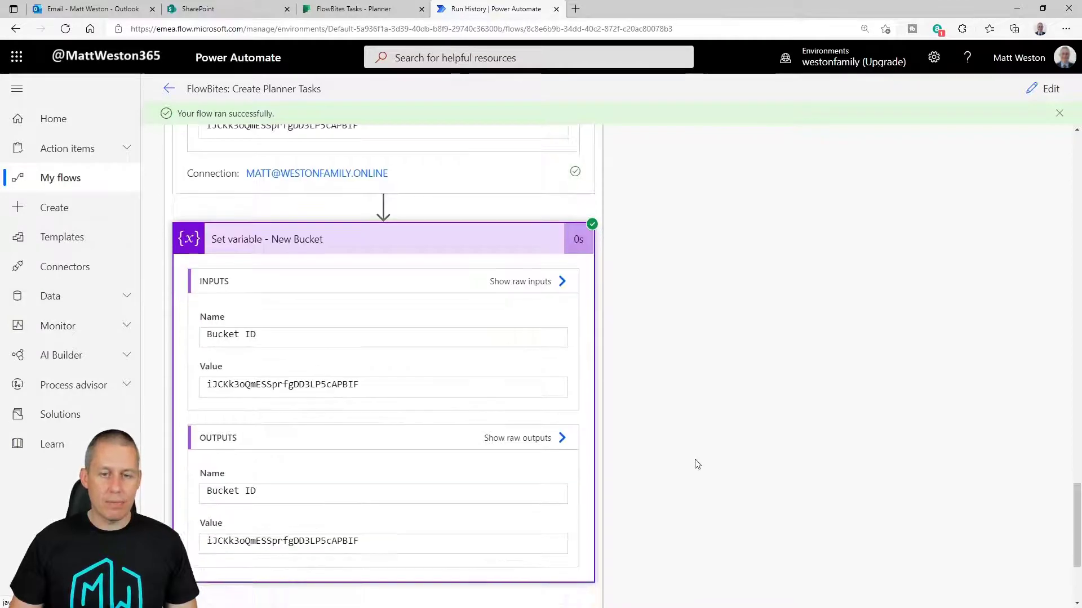
- Examine the inputs of the run's Create a task action and check the FlowBites Tasks board in Planner for the invoice task
{"action": "left_click", "coordinate": [550, 500]}
{"action": "scroll", "coordinate": [729, 466], "scroll_direction": "down", "scroll_amount": 7}
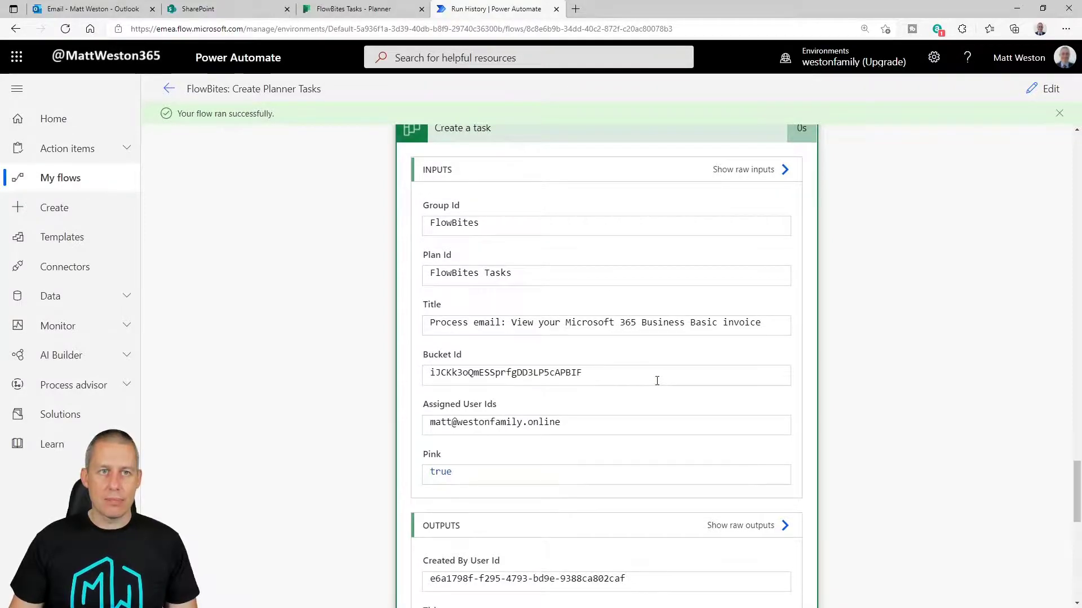
{"action": "left_click", "coordinate": [361, 11]}
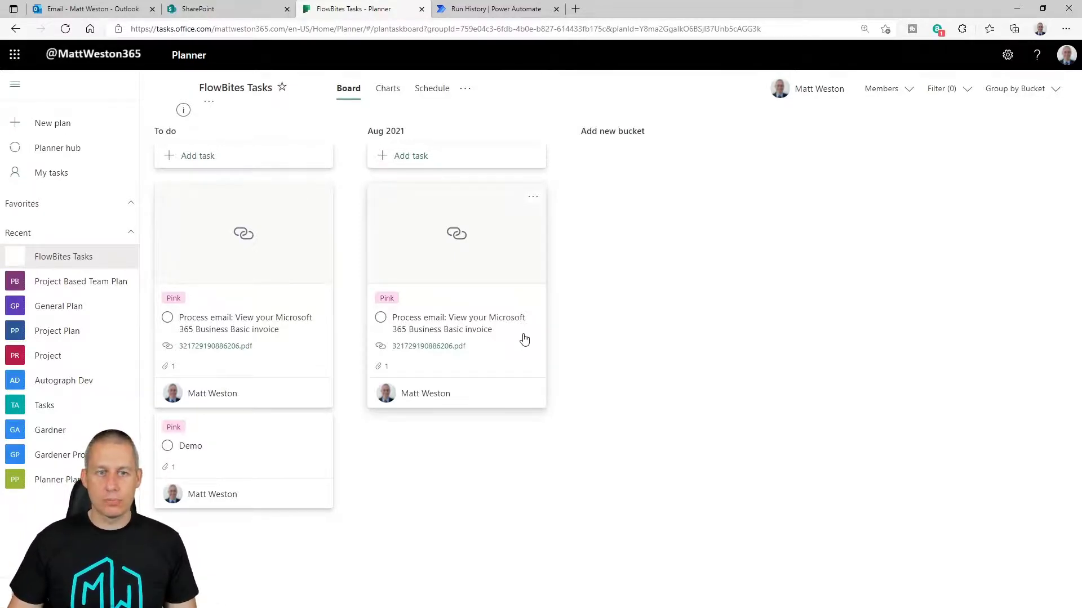
- Return to Power Automate, reopen the flow for editing and start another manual test
{"action": "left_click", "coordinate": [481, 14]}
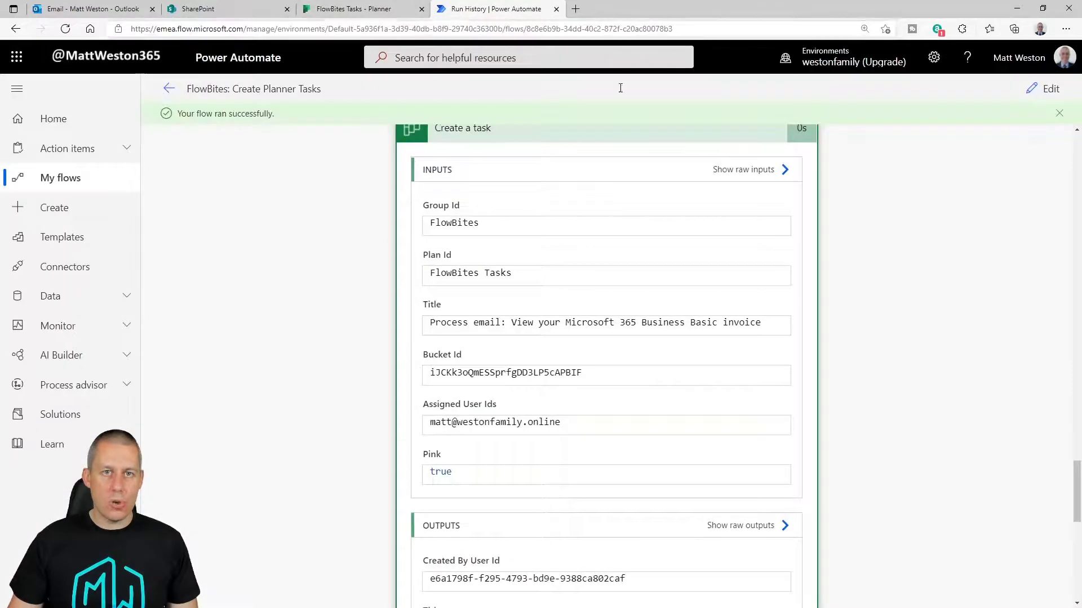
{"action": "left_click", "coordinate": [1041, 89]}
{"action": "left_click", "coordinate": [1040, 91]}
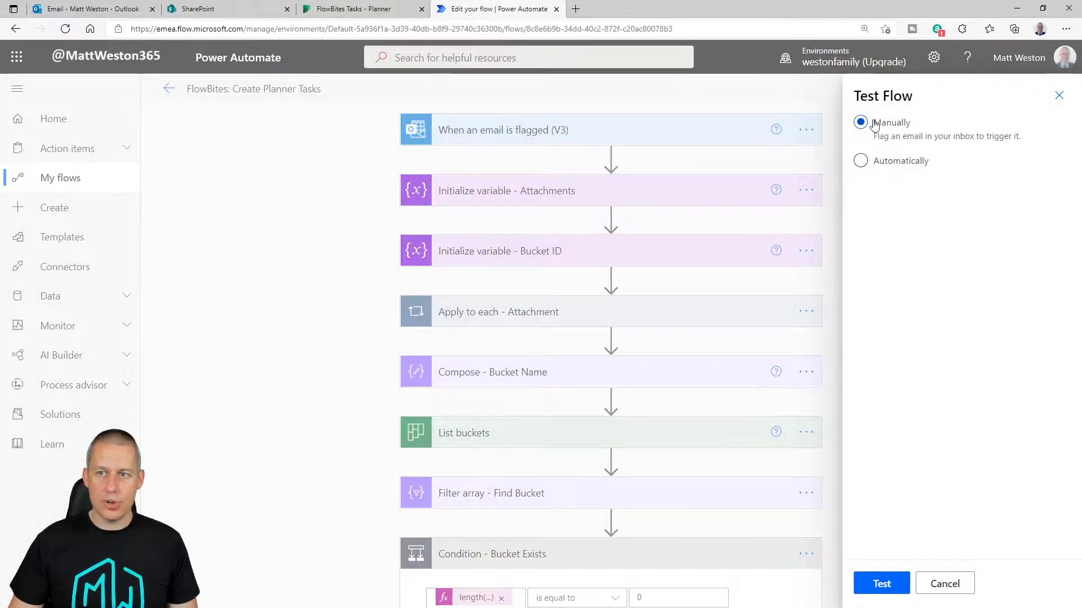
{"action": "left_click", "coordinate": [884, 583]}
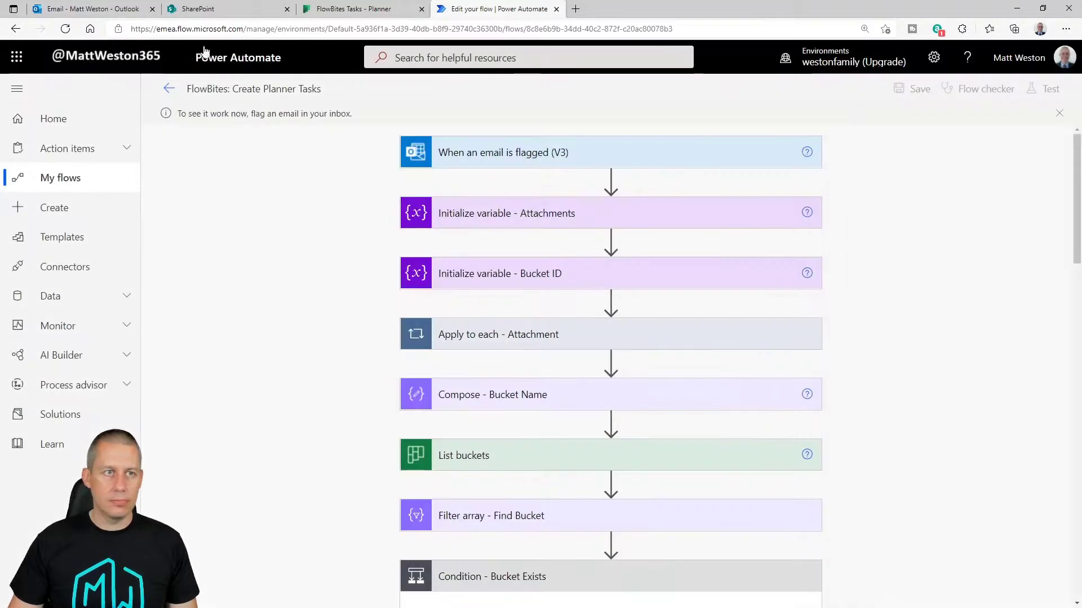
- Flag the Disney+ email 'New: Only Murders in the Building' in the Outlook inbox and return to the flow run in Power Automate
{"action": "left_click", "coordinate": [90, 9]}
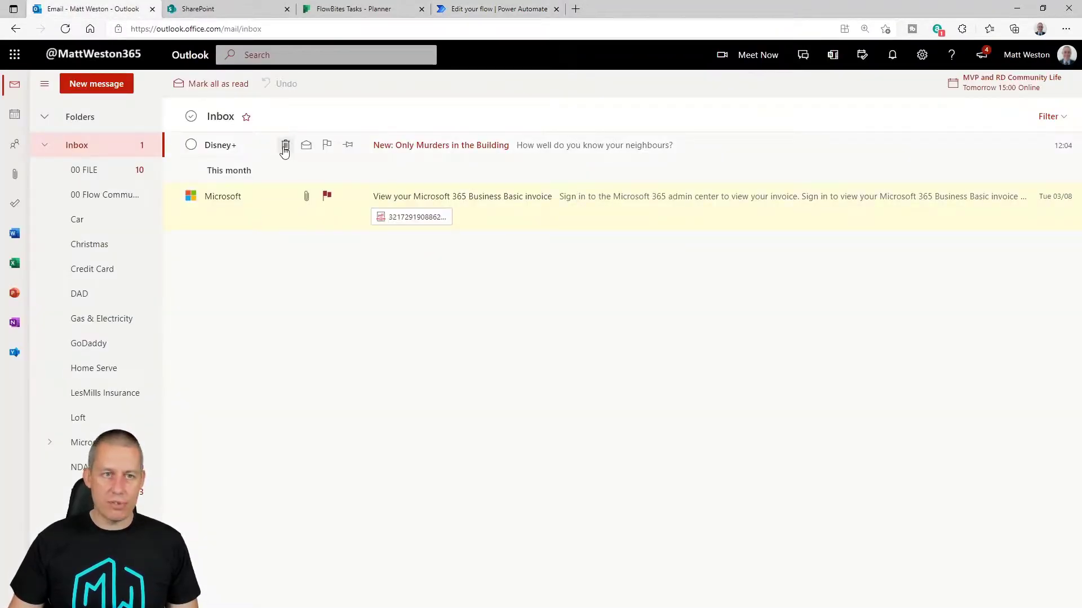
{"action": "left_click", "coordinate": [326, 146]}
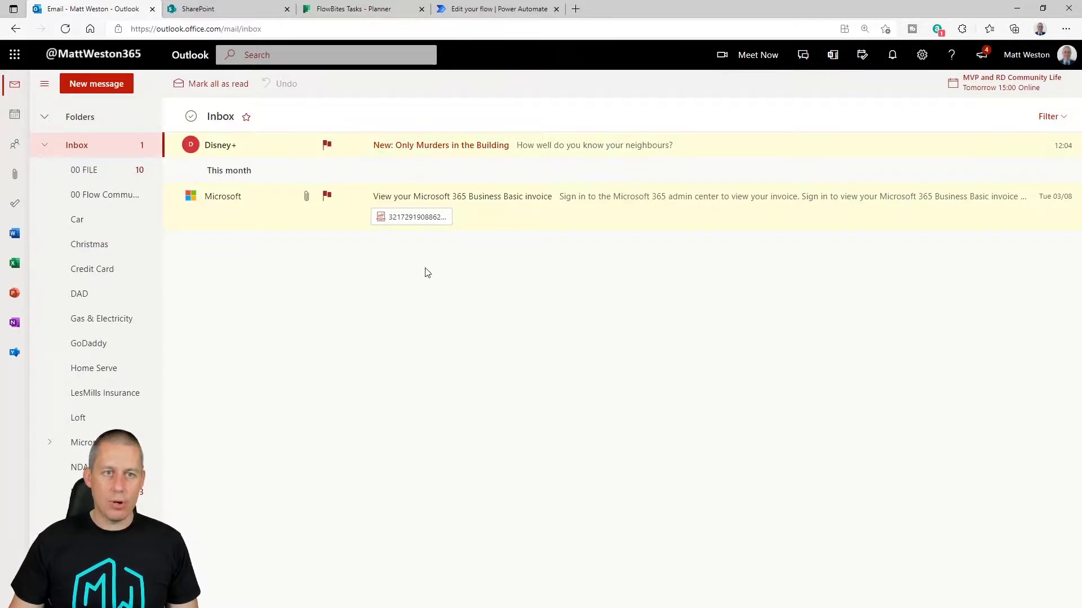
{"action": "left_click", "coordinate": [480, 14]}
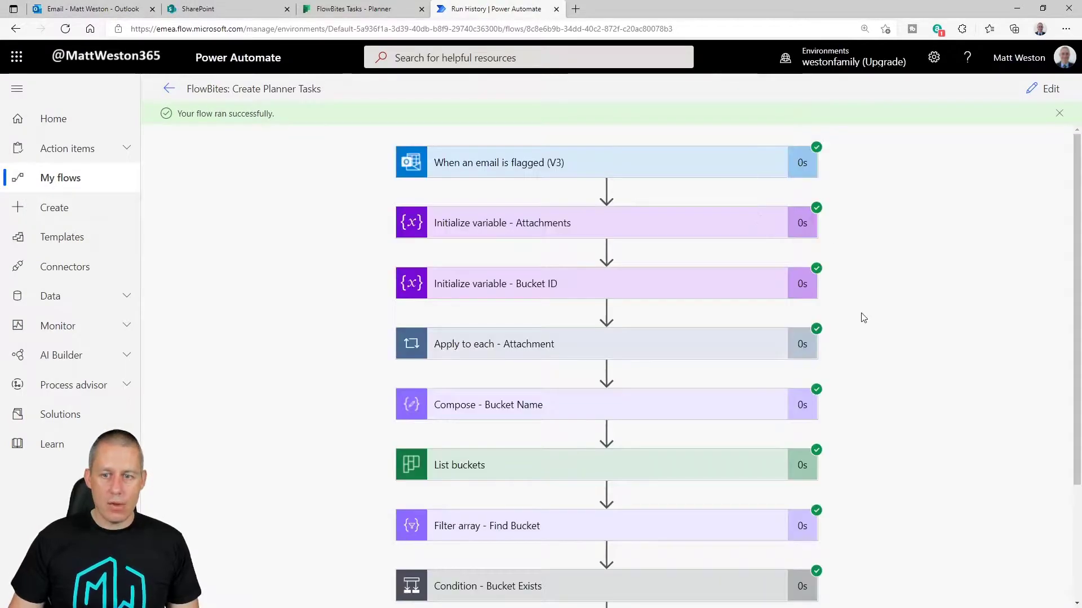
- Examine the expression result of Condition - Bucket Exists and which of its branches ran
{"action": "scroll", "coordinate": [862, 317], "scroll_direction": "down", "scroll_amount": 3}
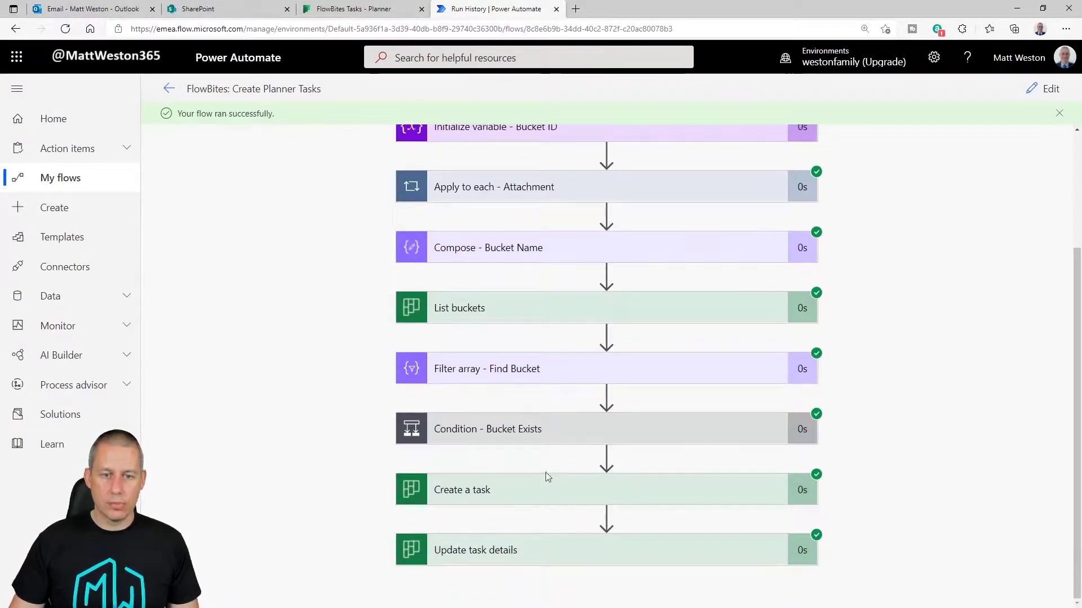
{"action": "left_click", "coordinate": [784, 426]}
{"action": "scroll", "coordinate": [834, 406], "scroll_direction": "down", "scroll_amount": 3}
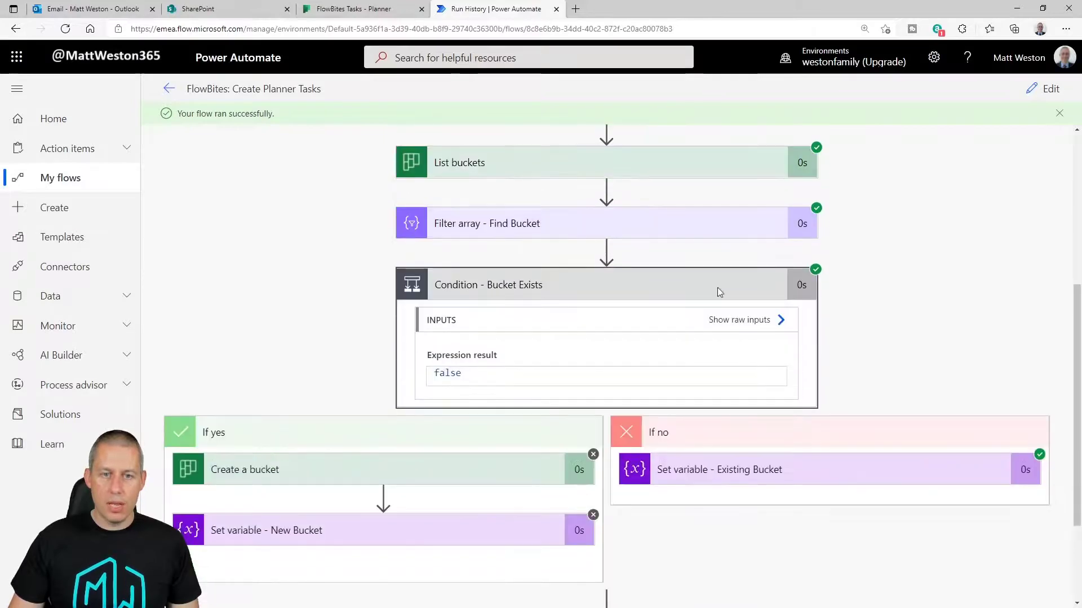
- Inspect the bucket records in the input and output of Filter array - Find Bucket
{"action": "left_click", "coordinate": [541, 225]}
{"action": "scroll", "coordinate": [816, 253], "scroll_direction": "down", "scroll_amount": 2}
{"action": "scroll", "coordinate": [813, 242], "scroll_direction": "up", "scroll_amount": 2}
{"action": "scroll", "coordinate": [813, 242], "scroll_direction": "down", "scroll_amount": 3}
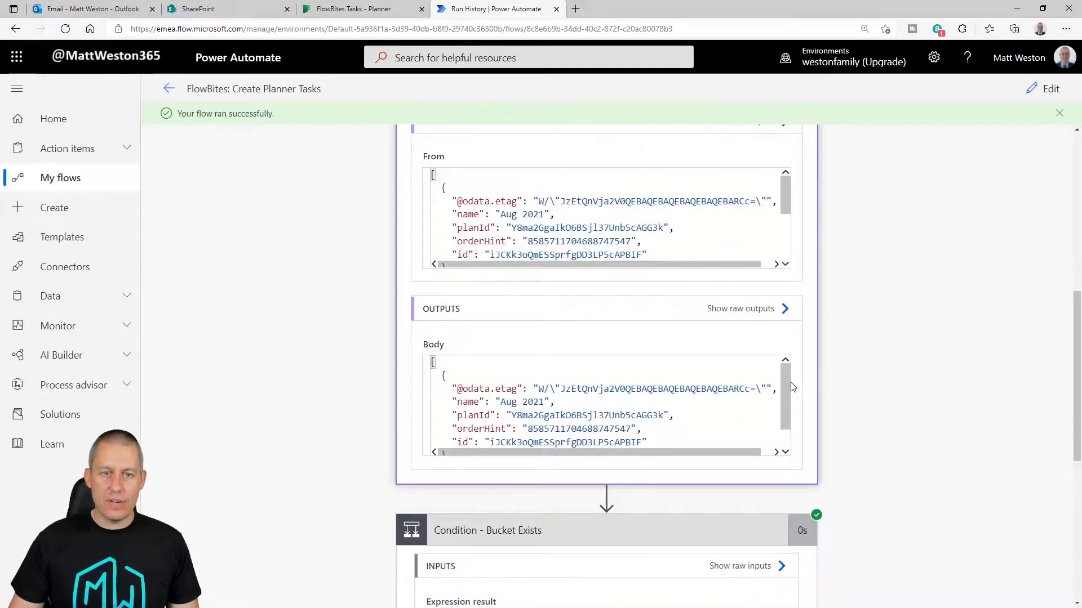
{"action": "scroll", "coordinate": [624, 400], "scroll_direction": "down", "scroll_amount": 1}
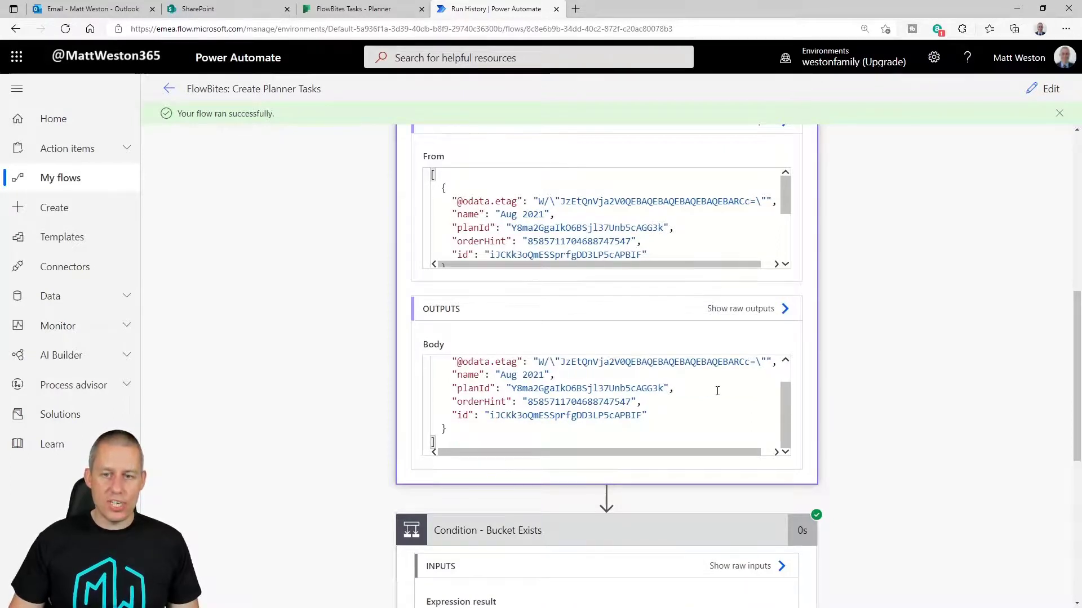
{"action": "left_click_drag", "start_coordinate": [784, 404], "coordinate": [786, 394]}
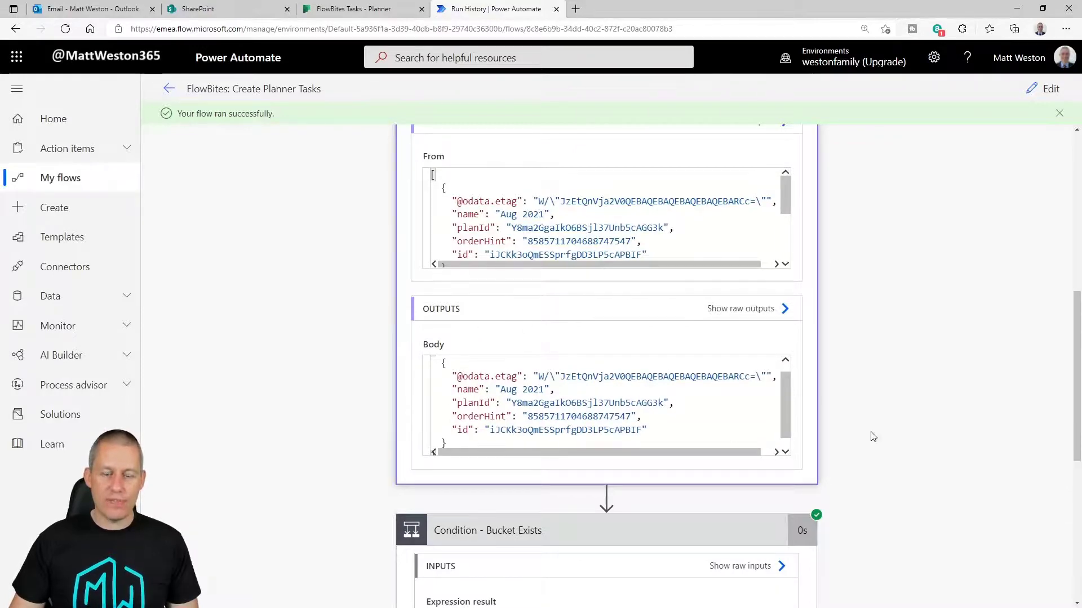
- Inspect the Bucket ID value stored by 'Set variable - Existing Bucket' in the If no branch
{"action": "scroll", "coordinate": [862, 435], "scroll_direction": "down", "scroll_amount": 3}
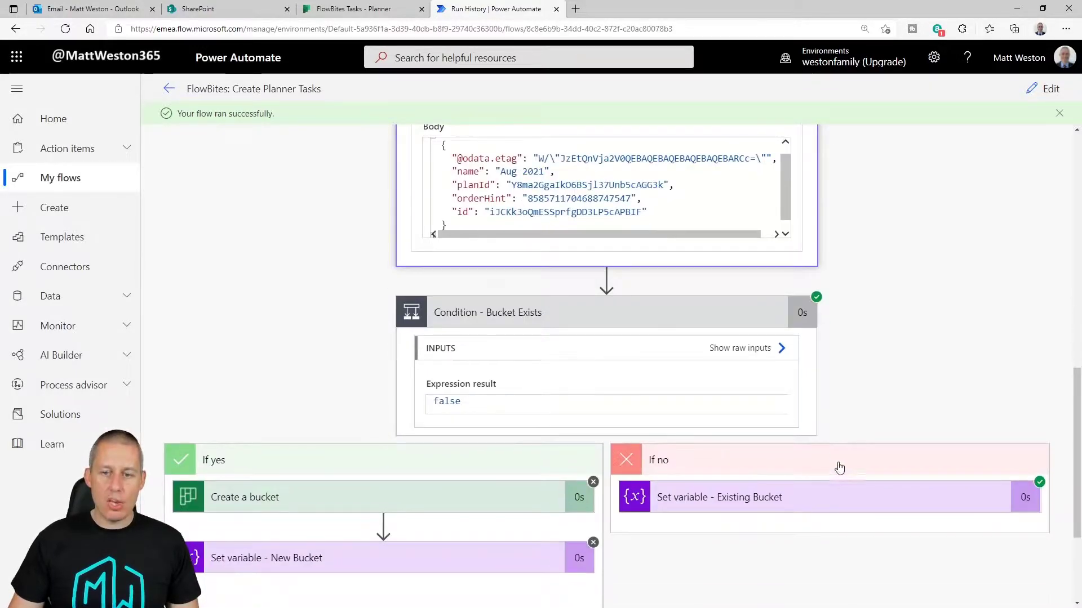
{"action": "scroll", "coordinate": [837, 457], "scroll_direction": "down", "scroll_amount": 1}
{"action": "left_click", "coordinate": [769, 425]}
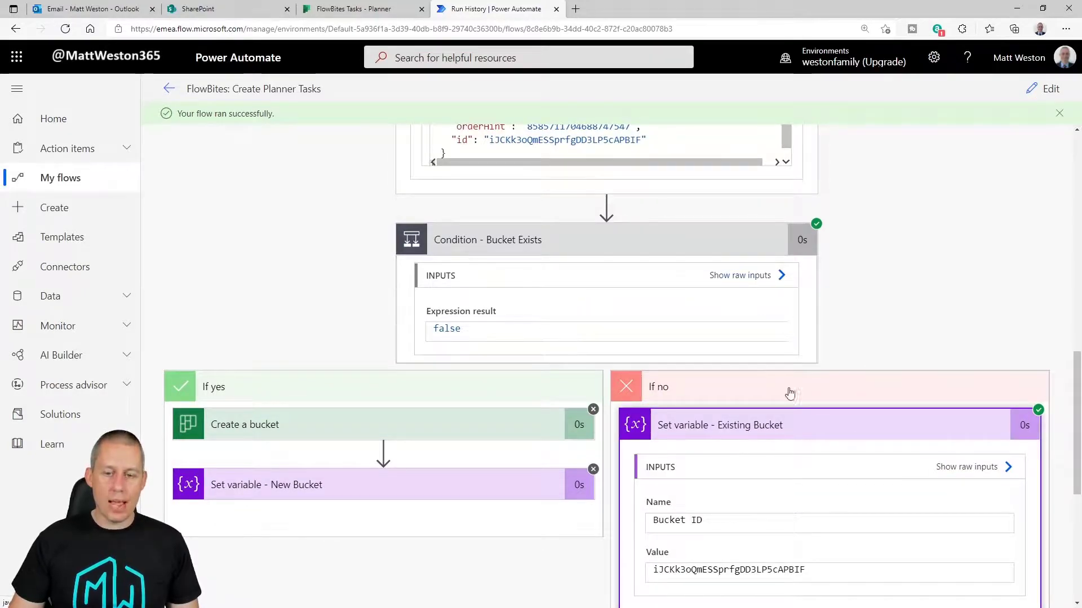
{"action": "scroll", "coordinate": [814, 388], "scroll_direction": "down", "scroll_amount": 6}
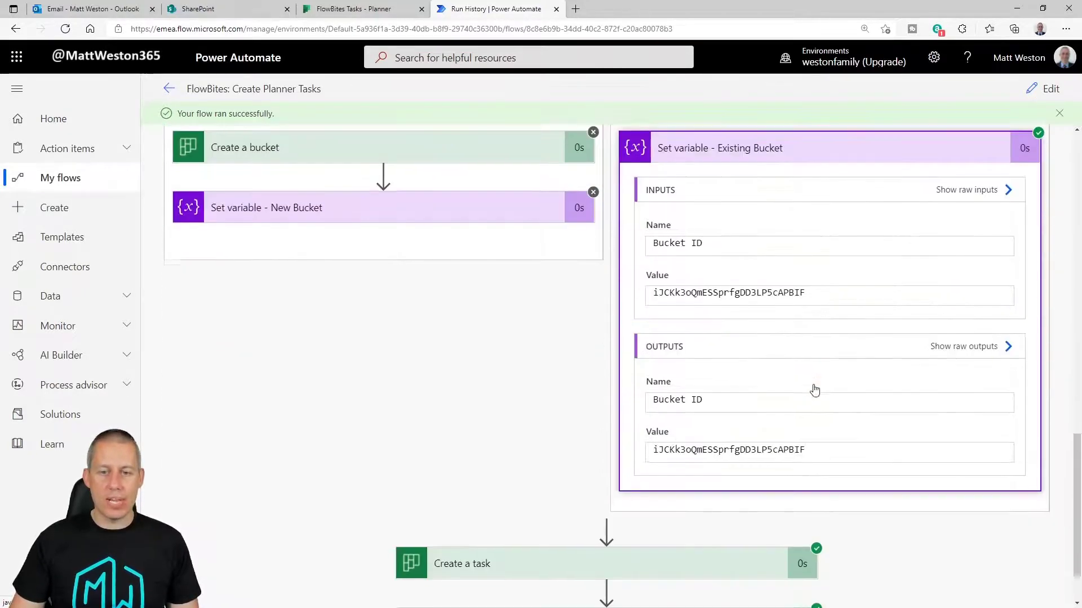
- Review the title and Bucket Id used by Create a task, and check the Aug 2021 bucket in Planner for the Disney+ email's task
{"action": "left_click", "coordinate": [545, 495]}
{"action": "scroll", "coordinate": [563, 422], "scroll_direction": "down", "scroll_amount": 4}
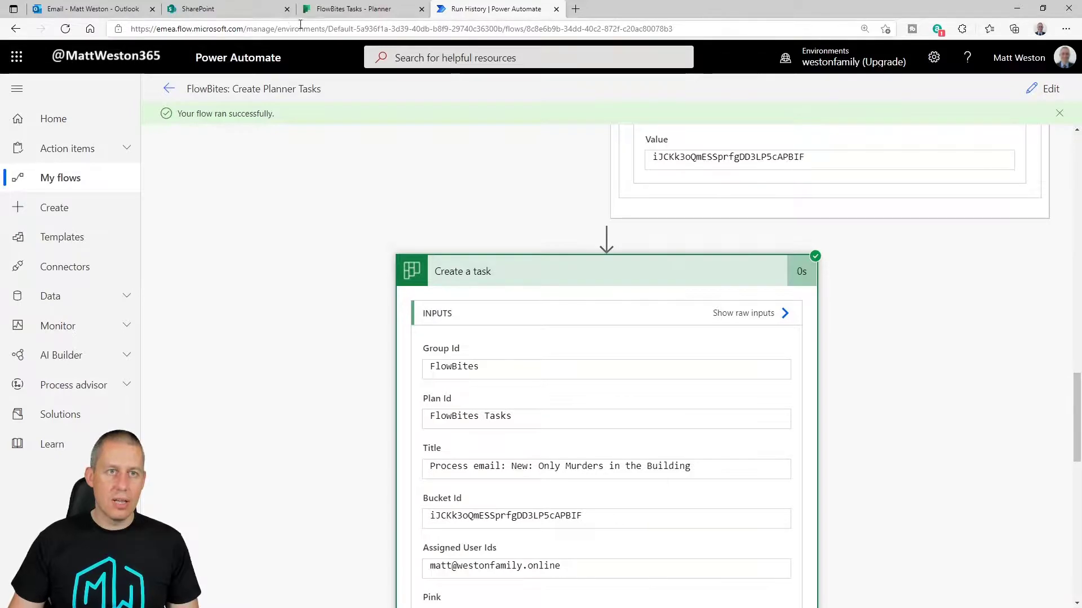
{"action": "left_click", "coordinate": [330, 16]}
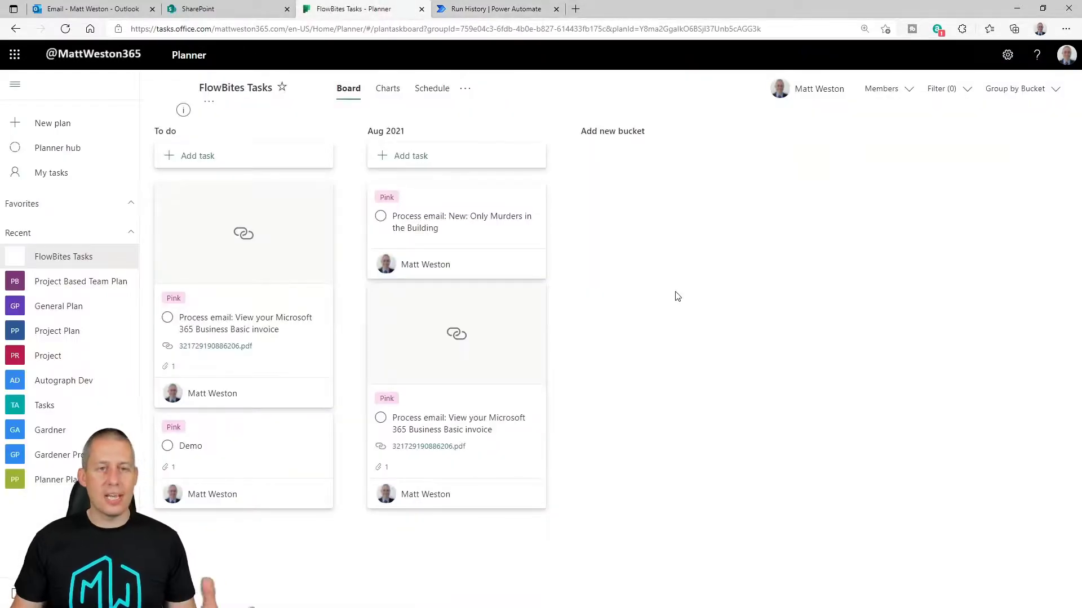